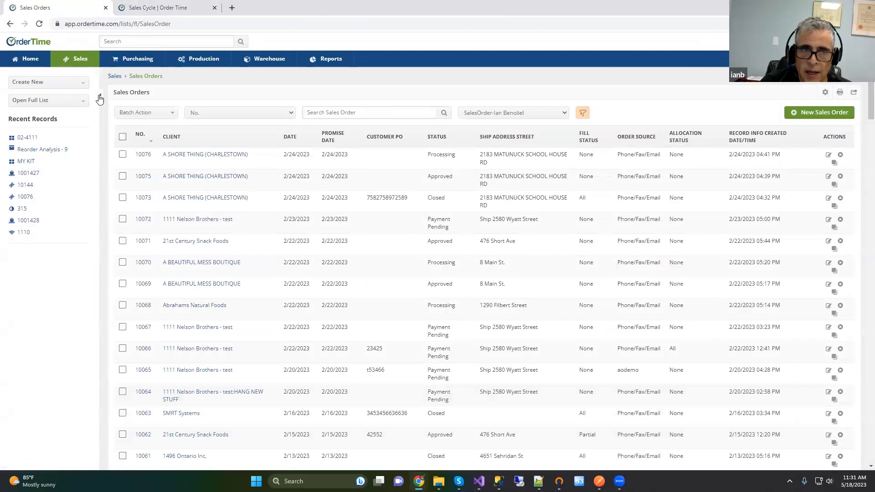
Step: Collapse the side panel and filter Sales Orders to the Ready To Ship view, passing through All Open
click(99, 99)
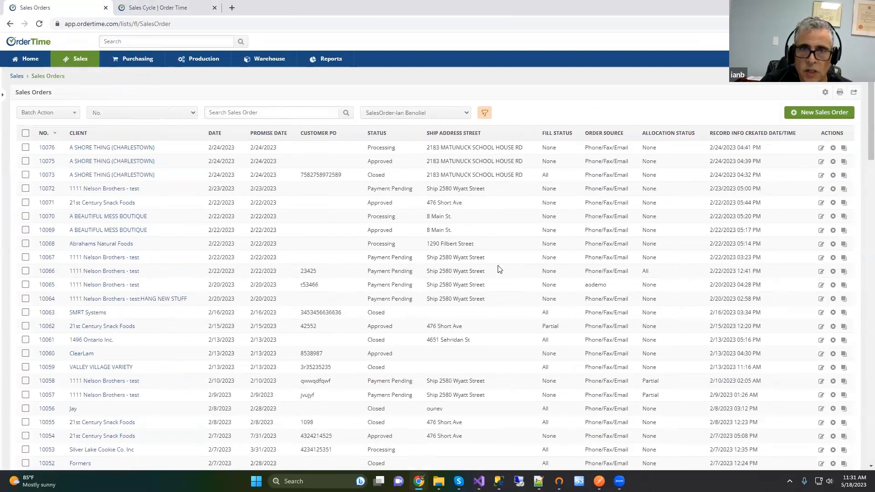
scroll(500, 269, down, 10)
scroll(387, 214, up, 10)
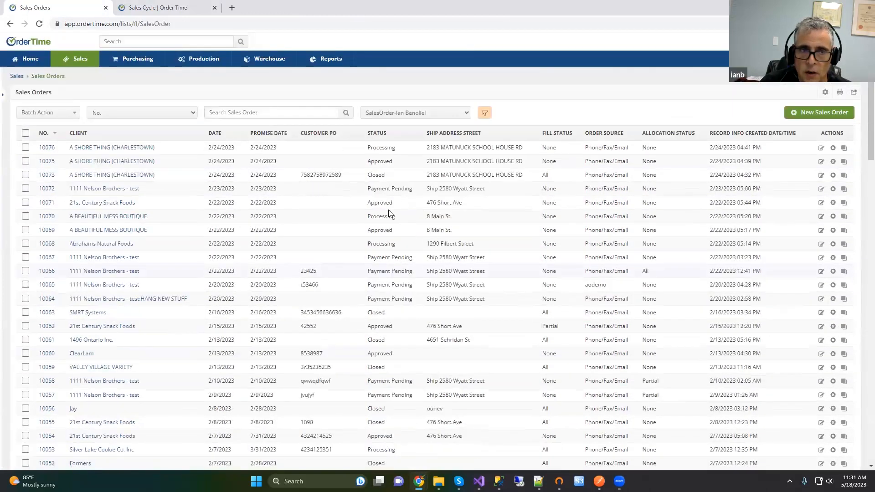
click(416, 112)
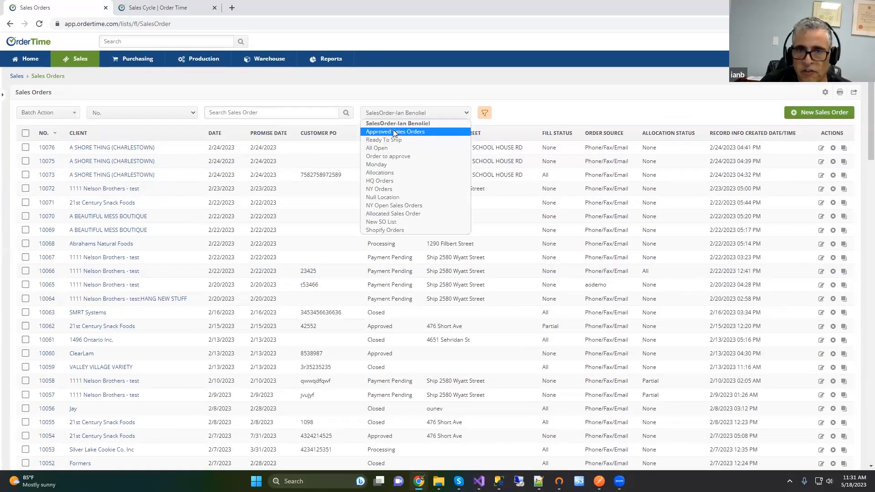
click(378, 148)
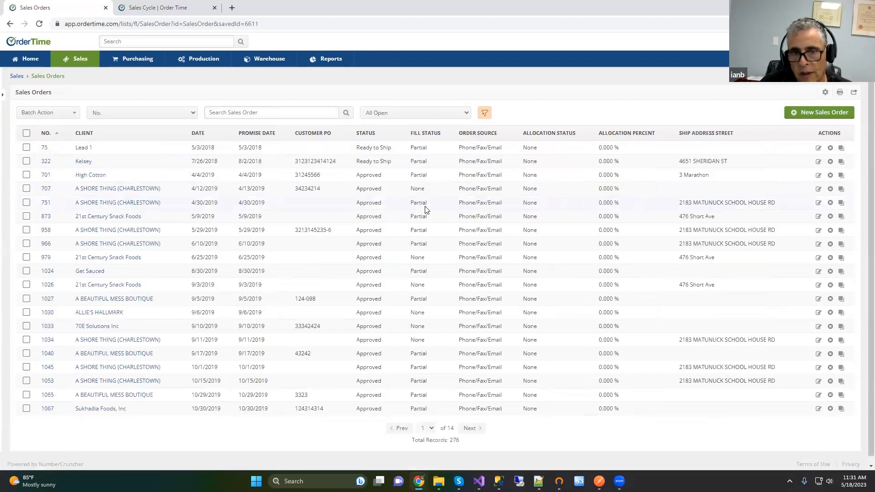
click(412, 113)
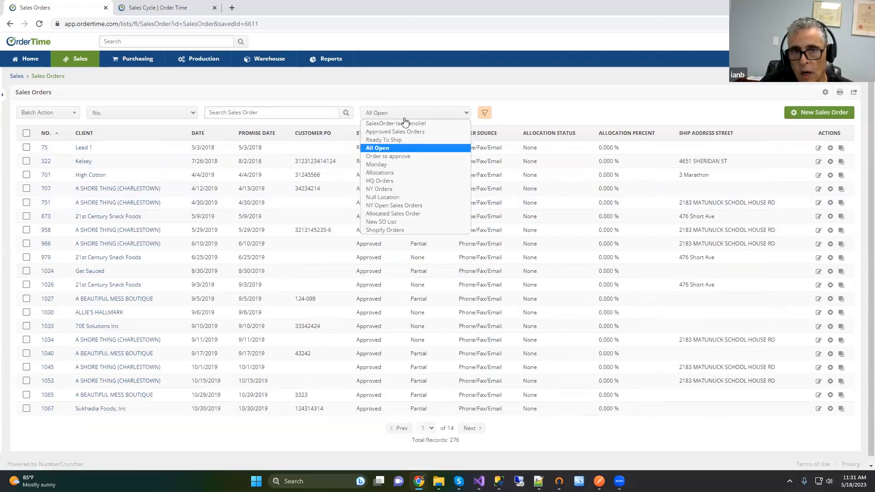
click(387, 139)
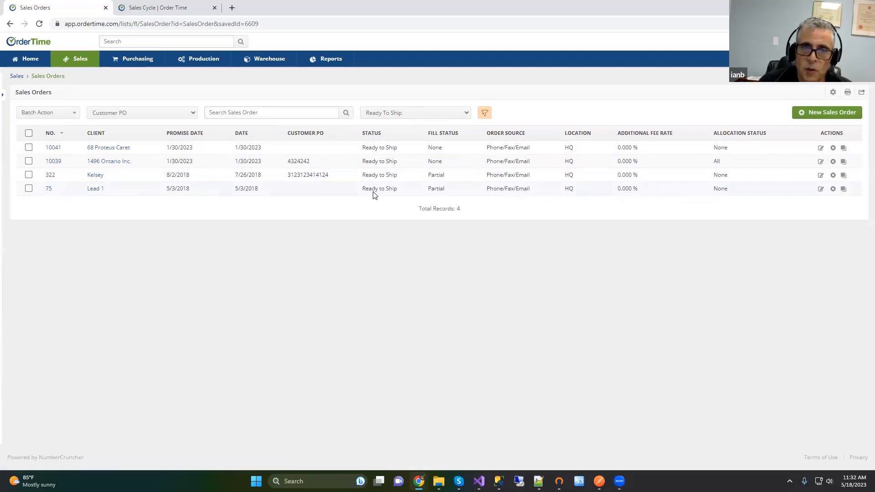
Step: Start a new sales order, reopen the side panel, pick 1111 Nelson Brothers - test, then return to the list
click(380, 115)
click(380, 118)
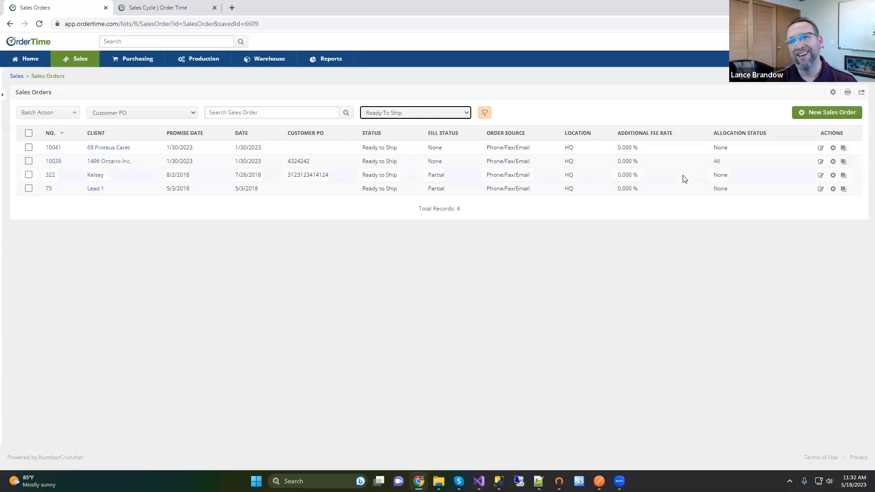
click(833, 113)
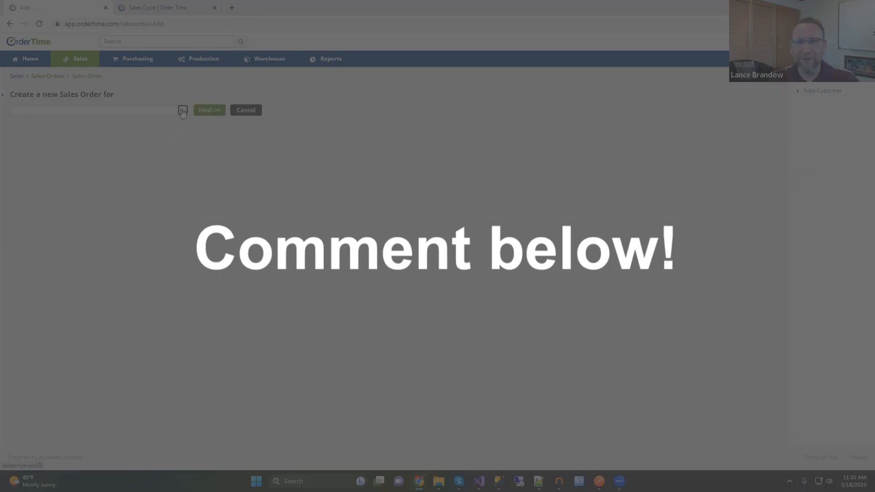
click(182, 110)
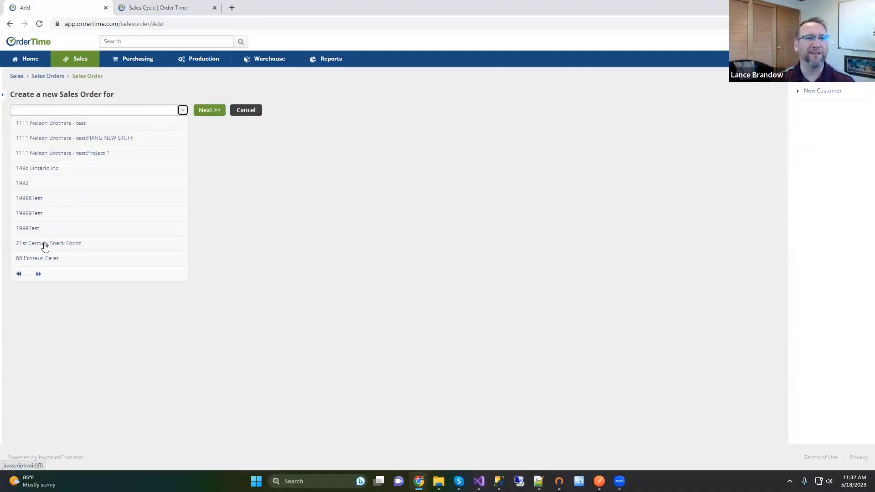
click(4, 97)
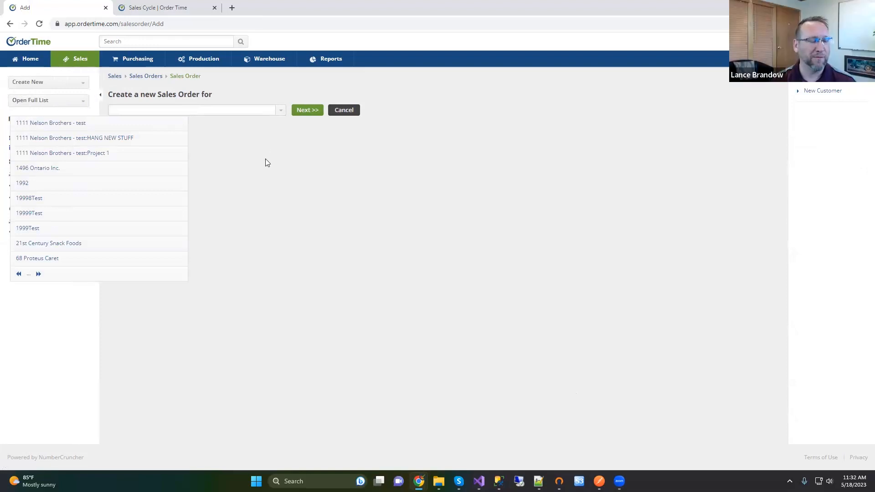
click(140, 125)
click(134, 78)
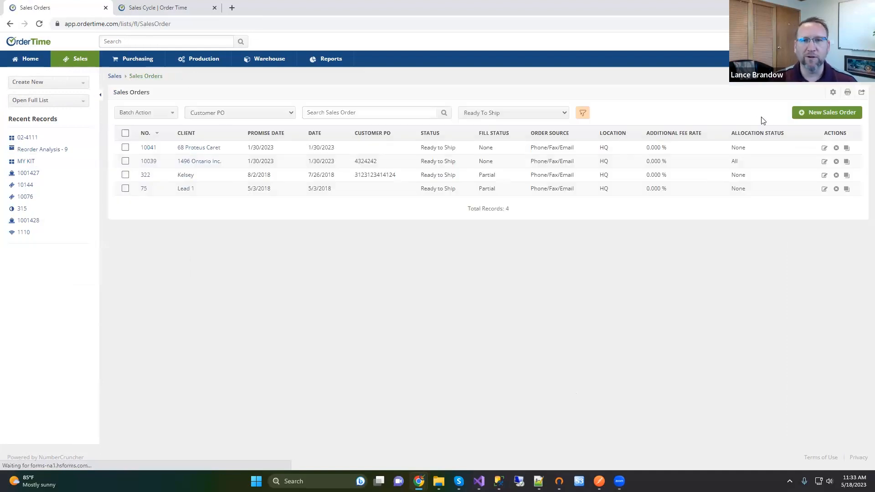
Step: Start another new sales order, go back to the Sales Orders list, and open the record types list
click(832, 114)
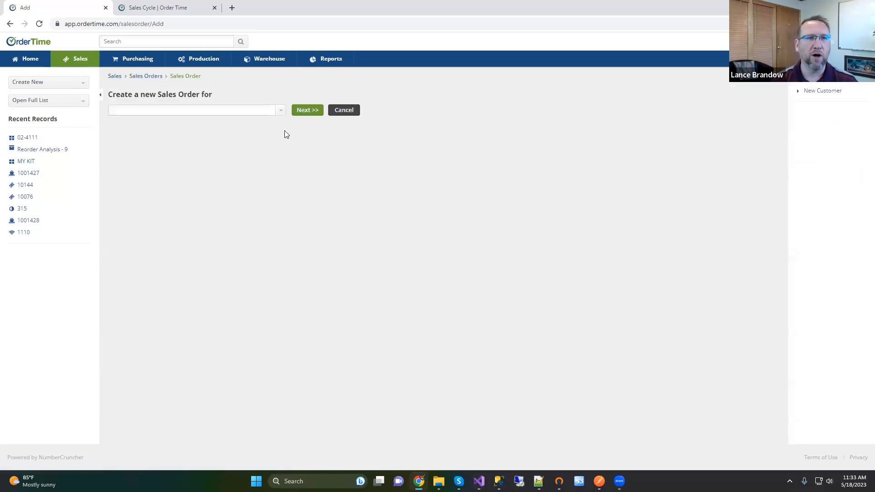
click(10, 23)
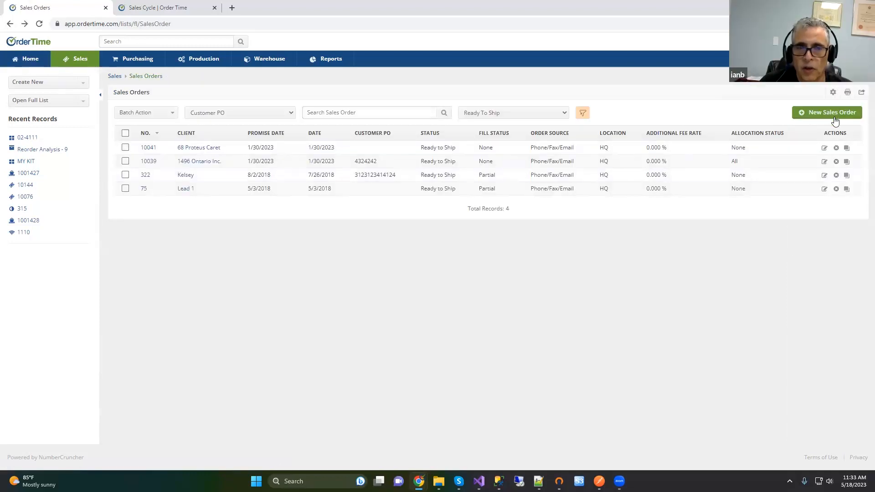
click(86, 83)
Step: Begin a new sales order for customer Fabri-Kal - SC, found by searching 'kal'
click(85, 83)
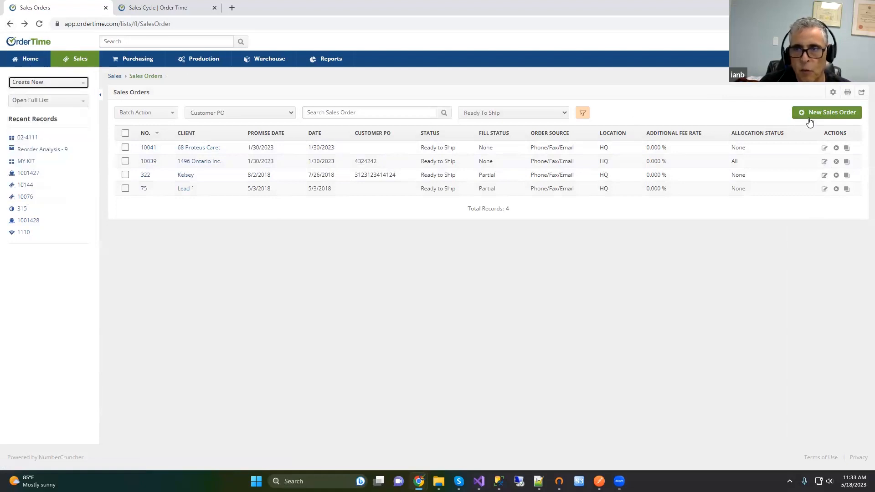
click(824, 115)
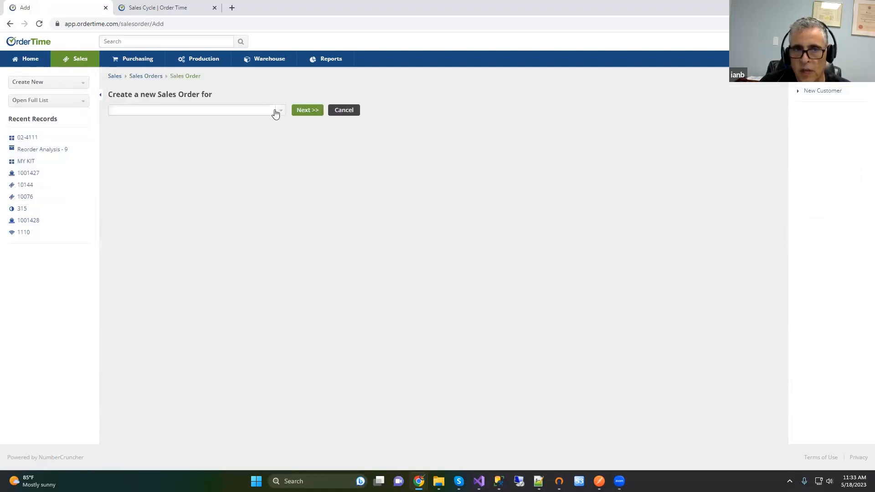
click(280, 111)
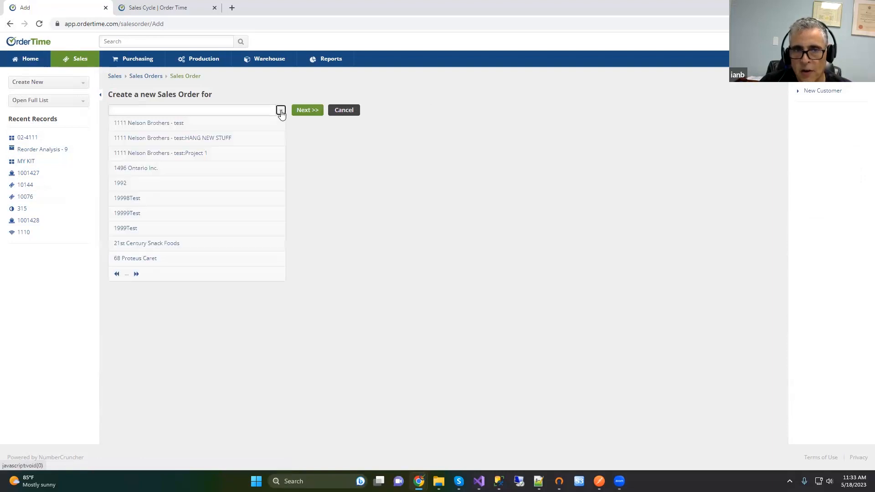
click(139, 112)
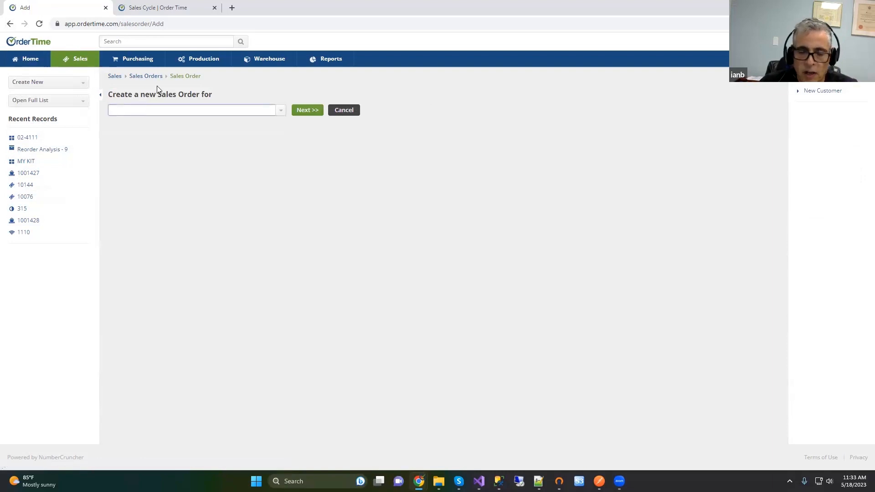
text(kal)
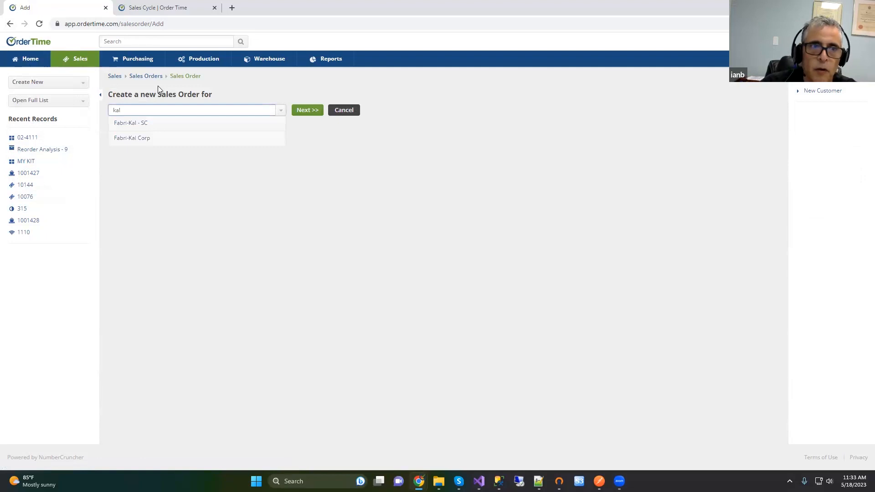
click(143, 128)
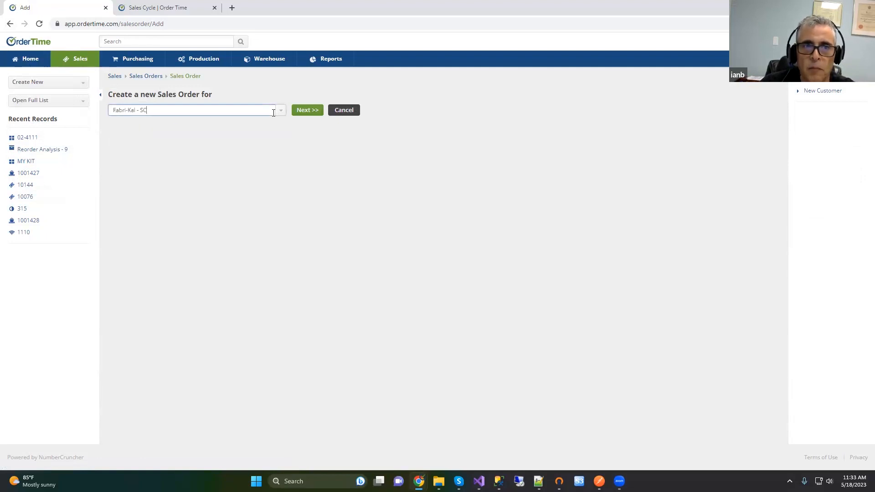
click(313, 114)
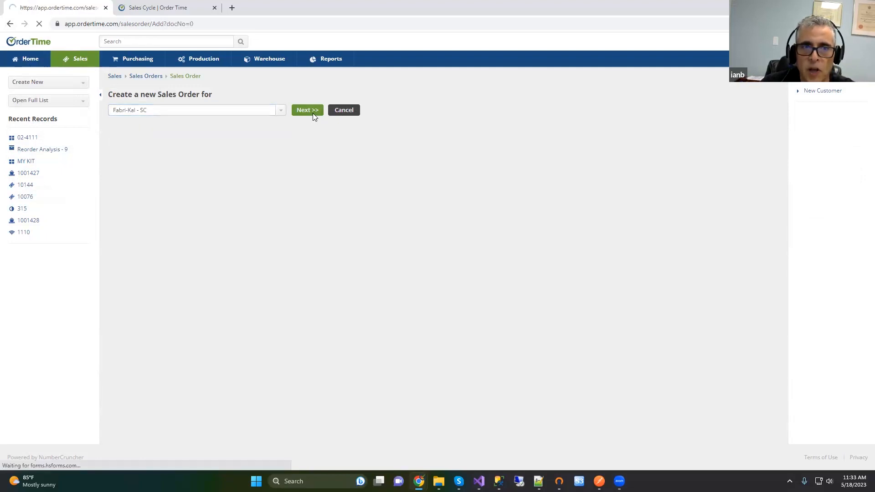
scroll(279, 255, down, 1)
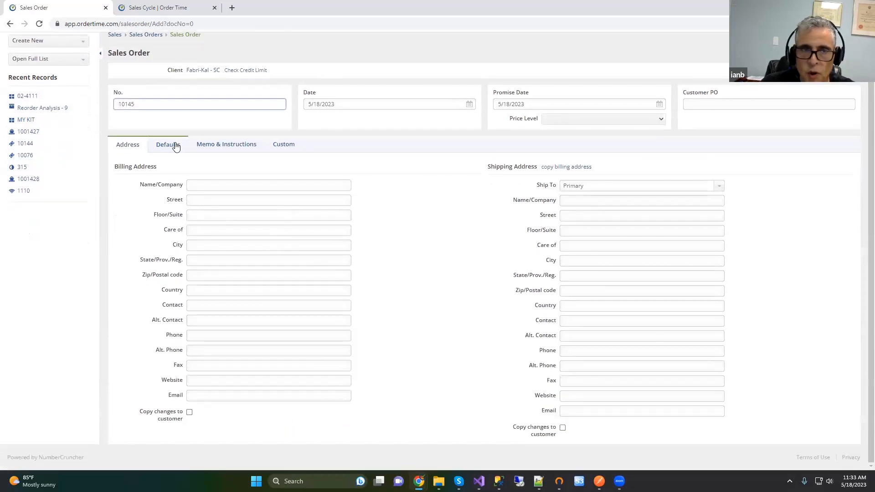
click(175, 145)
click(214, 237)
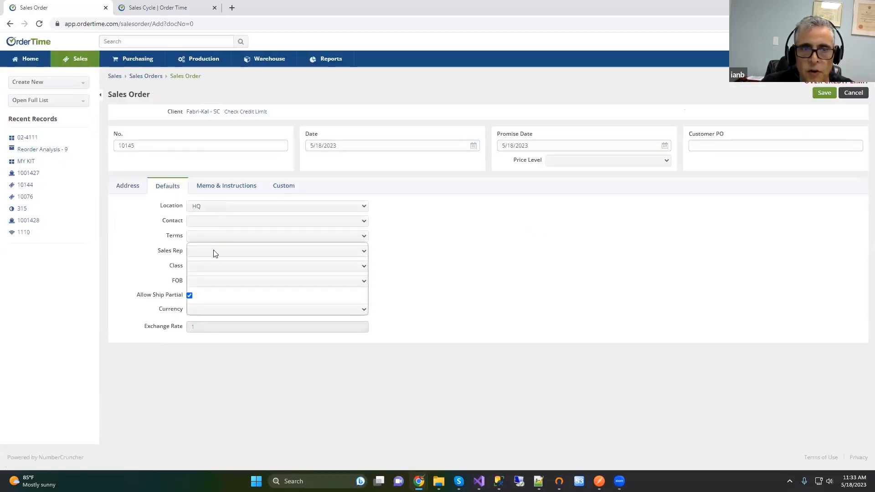
click(224, 259)
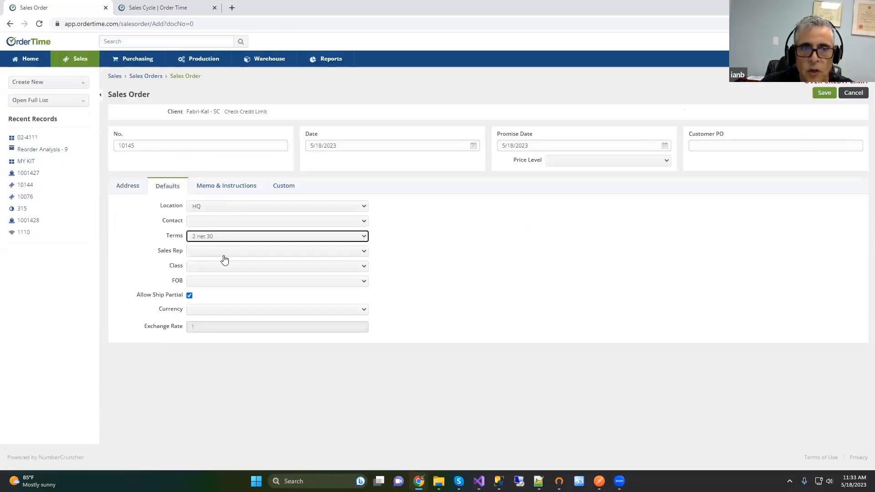
click(220, 253)
click(226, 268)
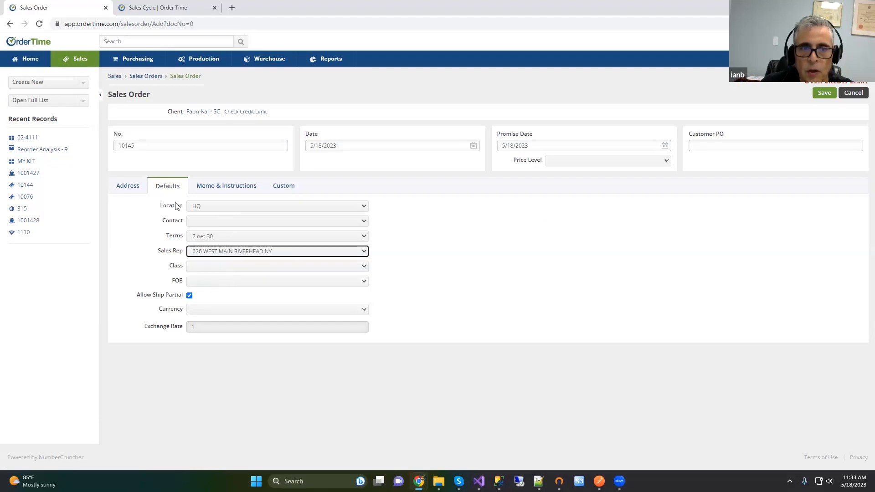
click(133, 184)
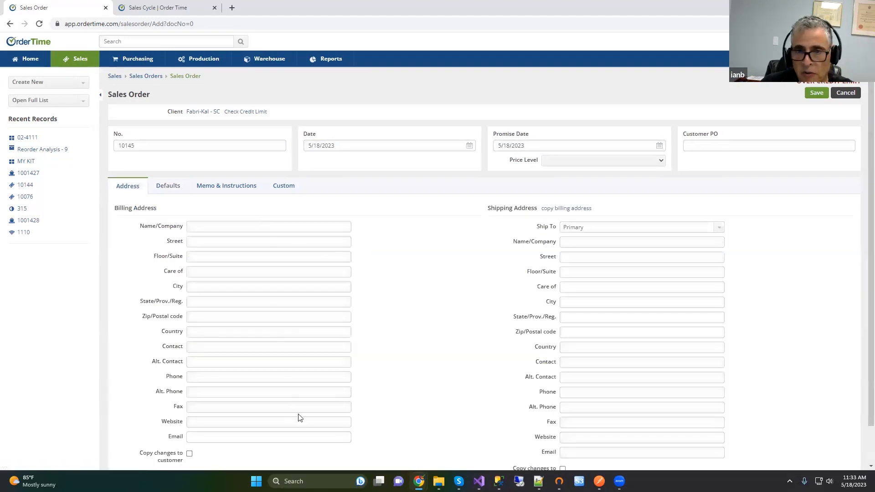
scroll(338, 342, down, 1)
scroll(338, 338, up, 1)
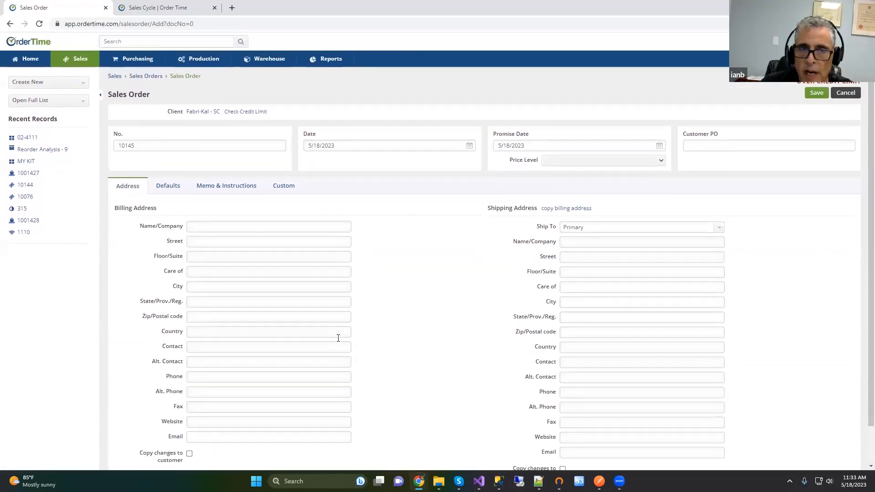
click(596, 163)
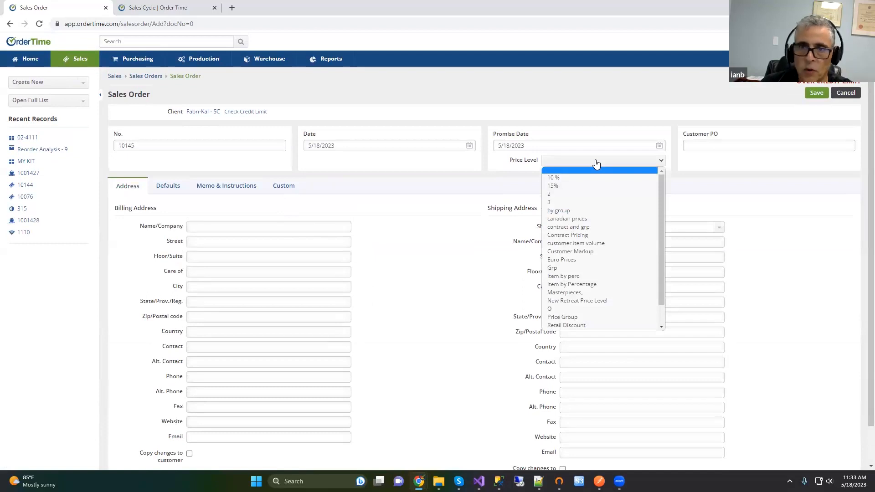
Step: Enter Customer PO 988789-097, review the Address, Defaults, Memo and Custom tabs, and save order 10145
click(597, 163)
click(712, 143)
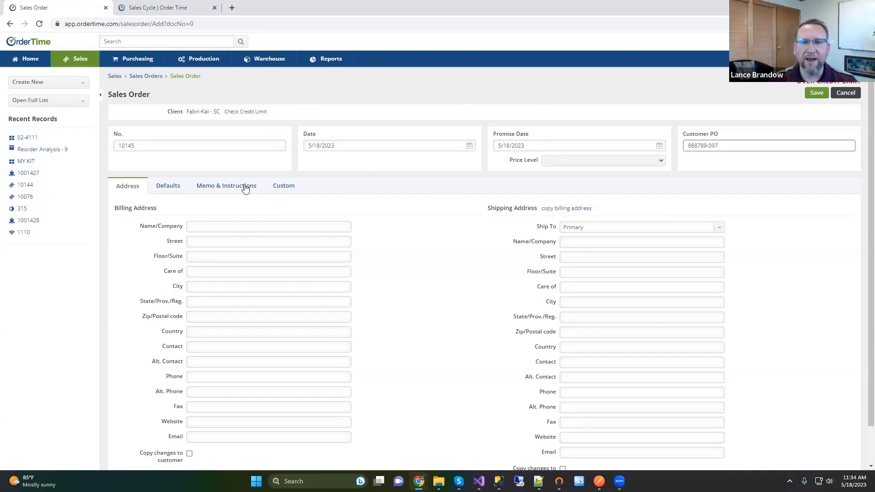
click(168, 188)
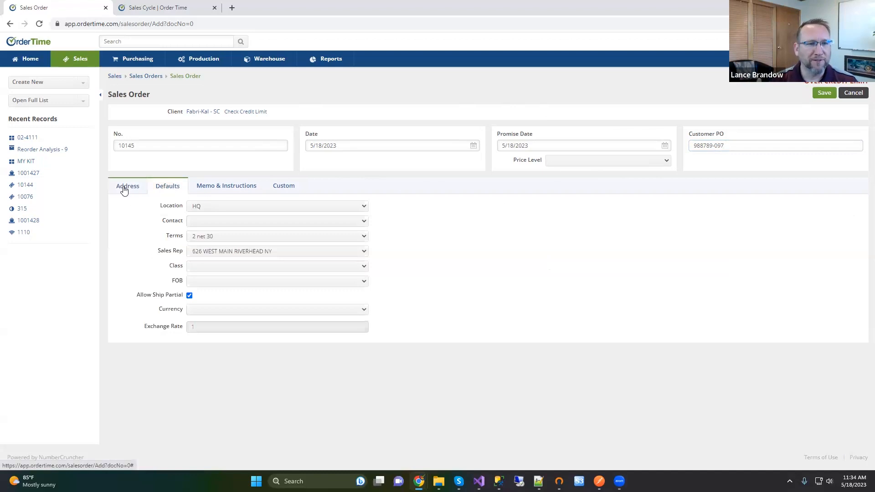
click(124, 190)
click(215, 228)
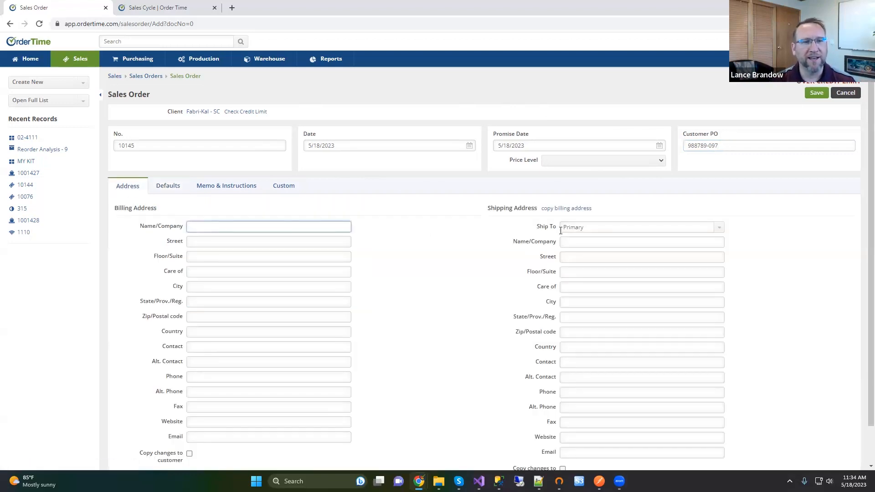
click(173, 187)
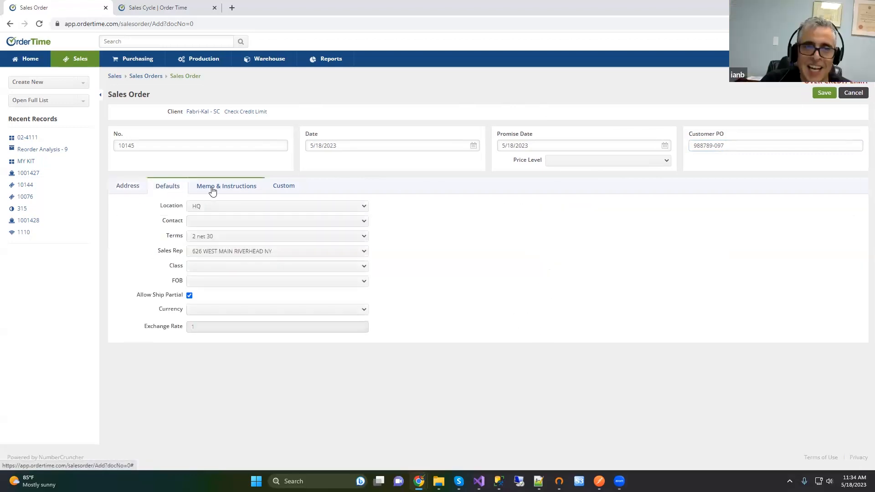
click(213, 191)
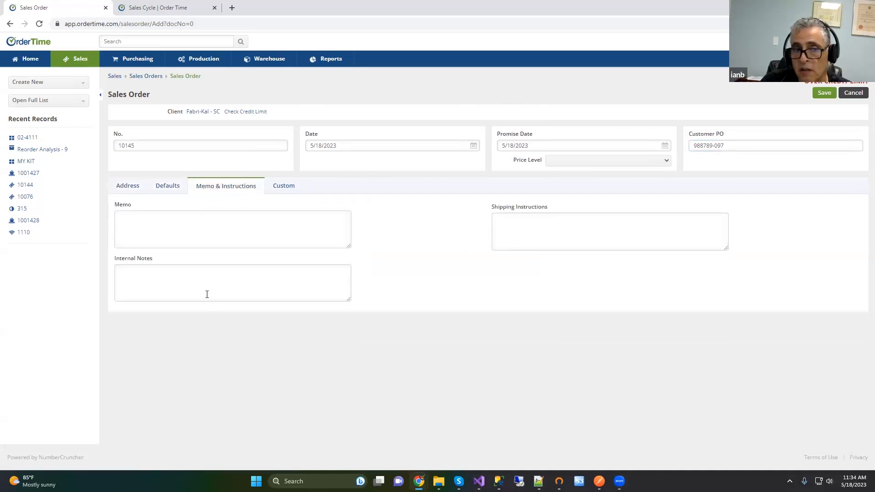
click(285, 188)
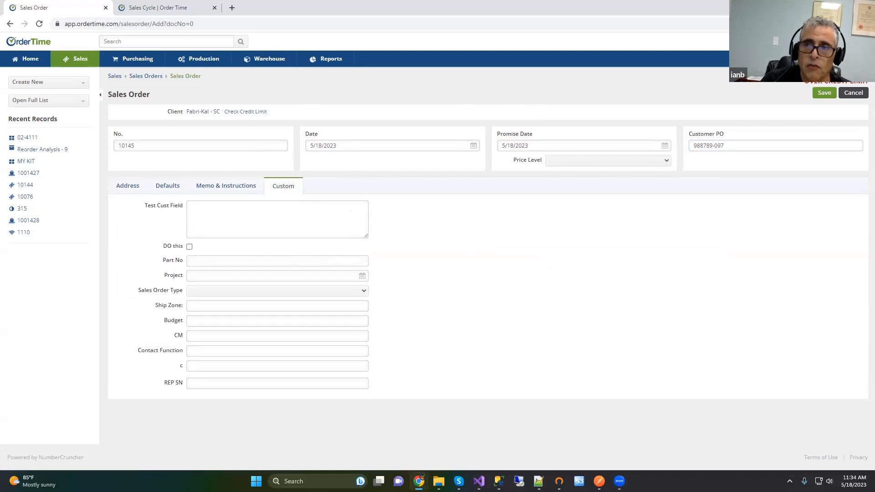
click(821, 95)
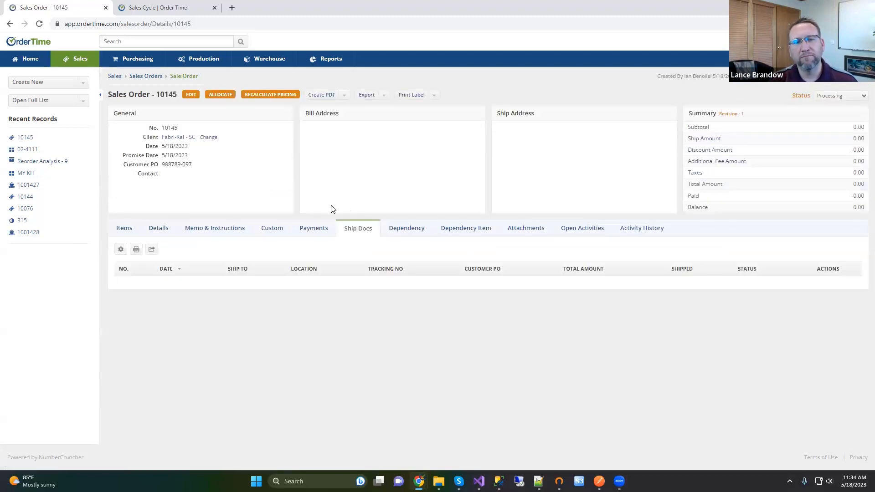
Step: Add 2 EA of item 112 VIRGIN RESIN, then search 'a1' and pick A100004 A Bill of materials
click(124, 228)
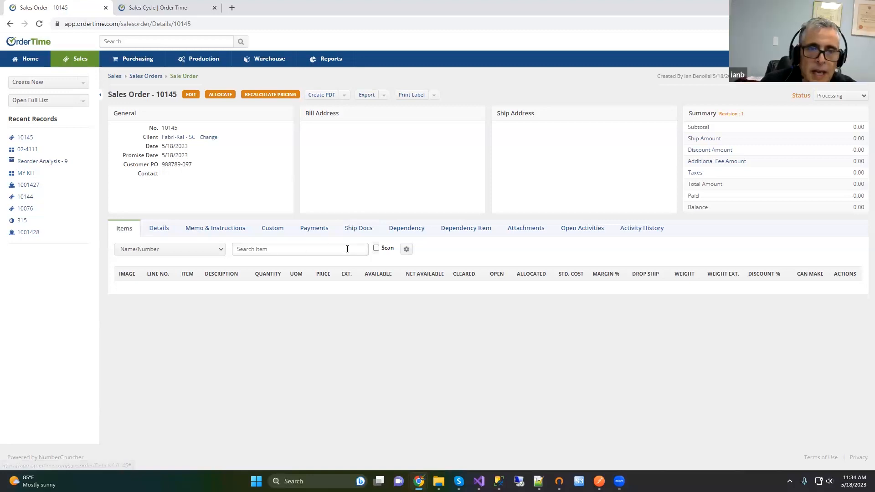
click(318, 247)
text(112)
click(271, 278)
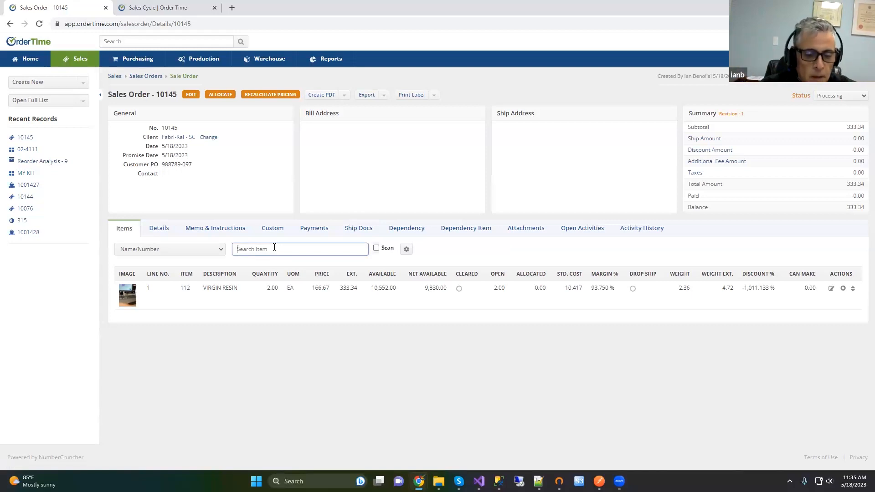
text(a1)
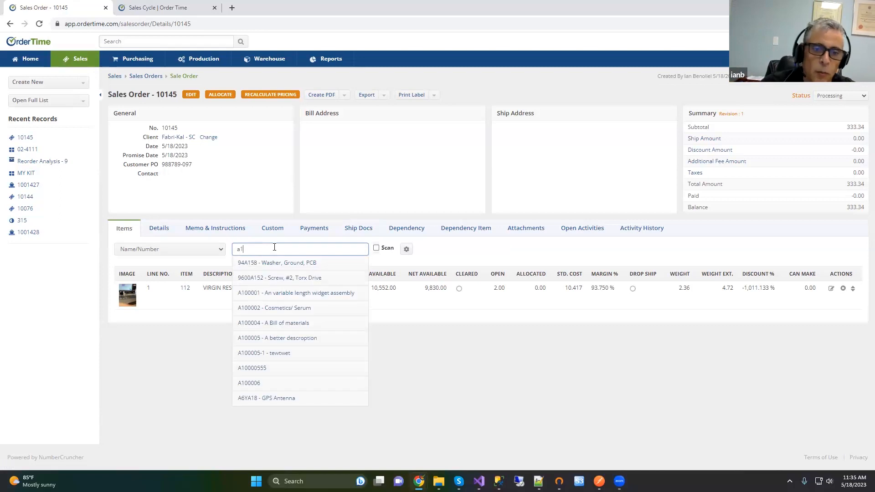
click(309, 326)
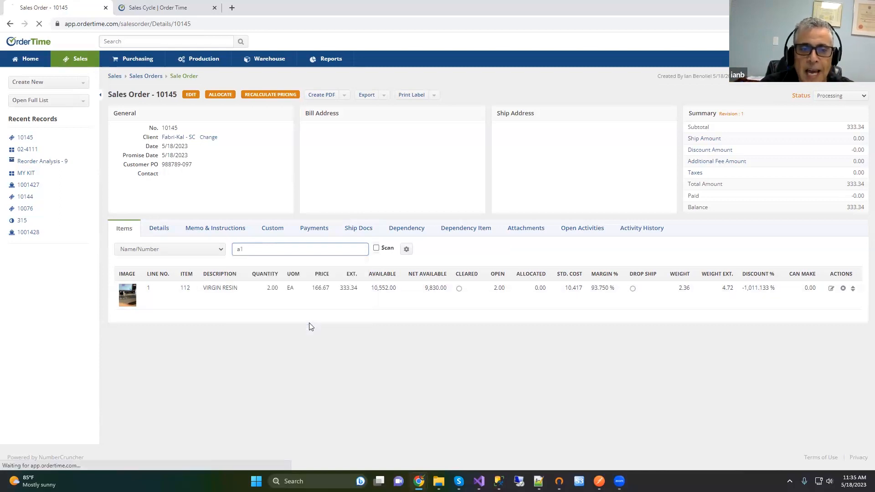
Step: Choose option 106 PCR PET instead of 105 for the A100004 kit line
scroll(539, 285, down, 2)
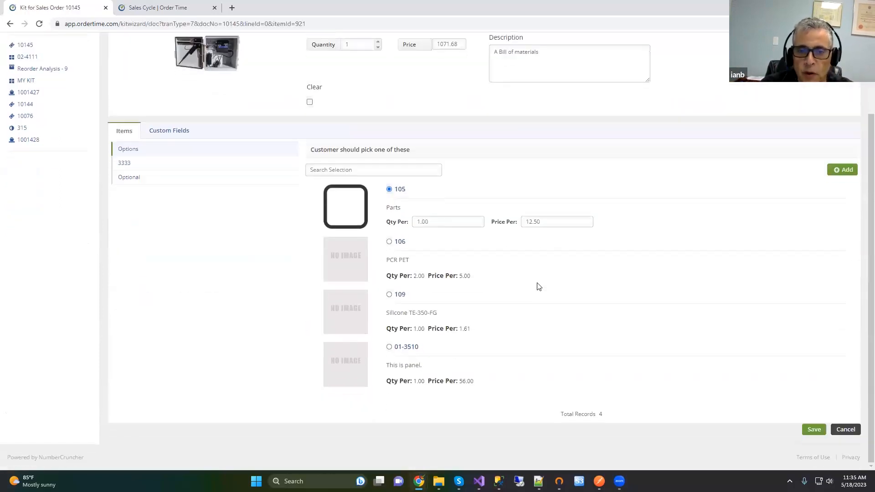
click(389, 243)
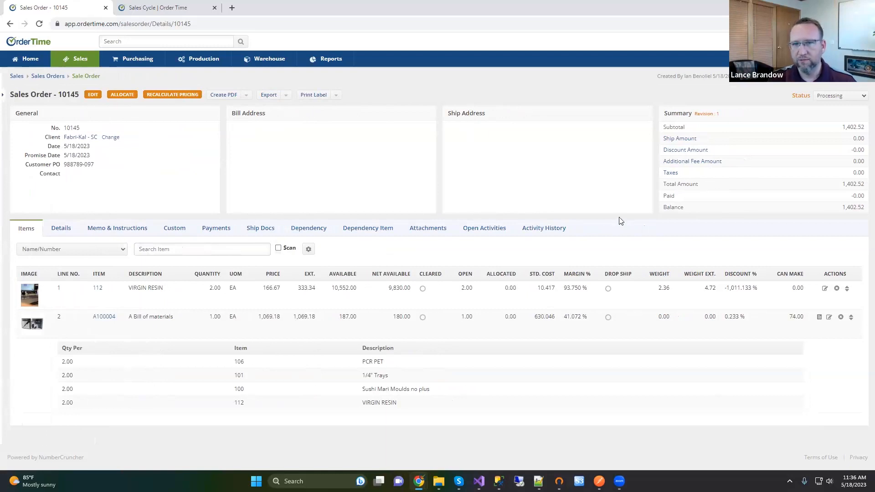
Step: Set order 10145's status to Approved, toggle the side panel, and switch to the Sales Cycle help page
click(828, 97)
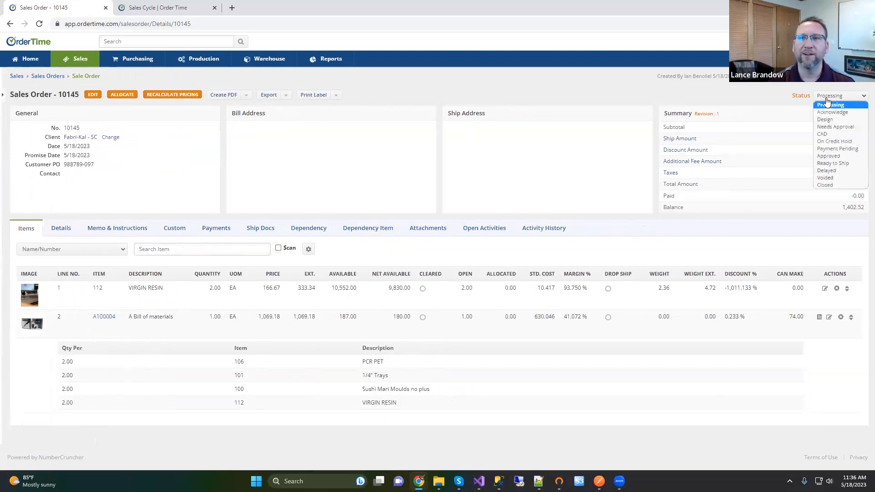
click(832, 156)
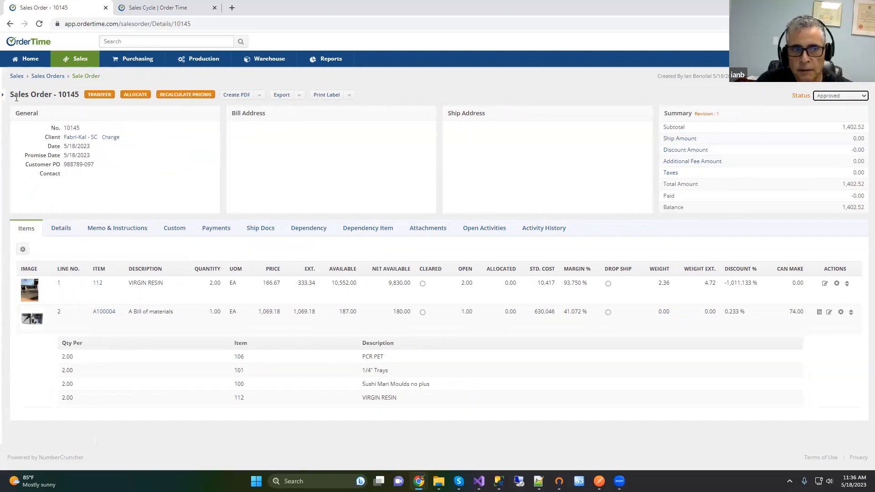
click(2, 97)
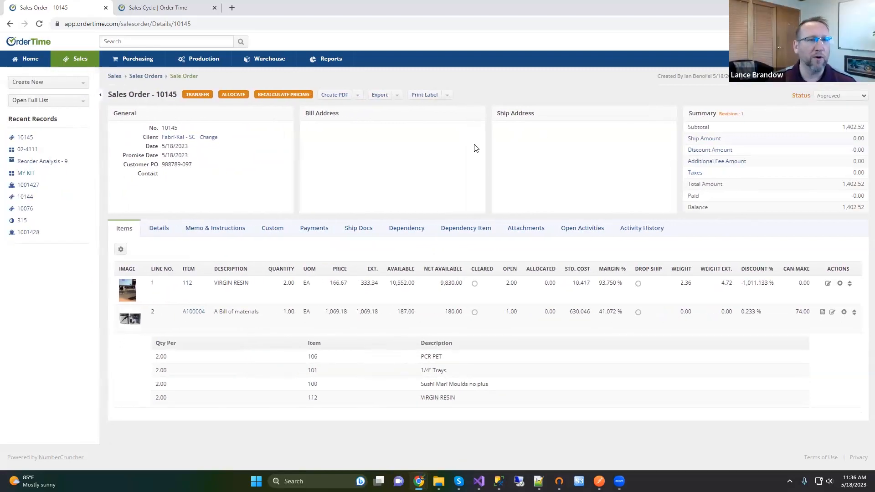
click(100, 95)
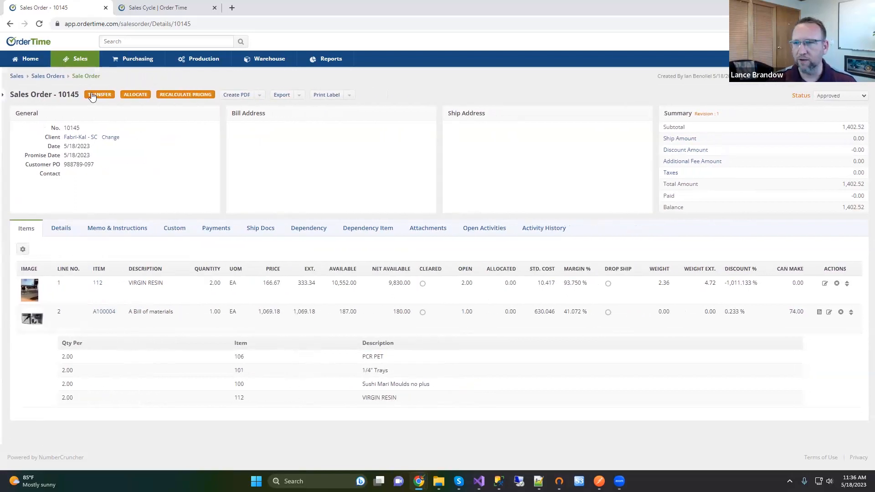
click(143, 6)
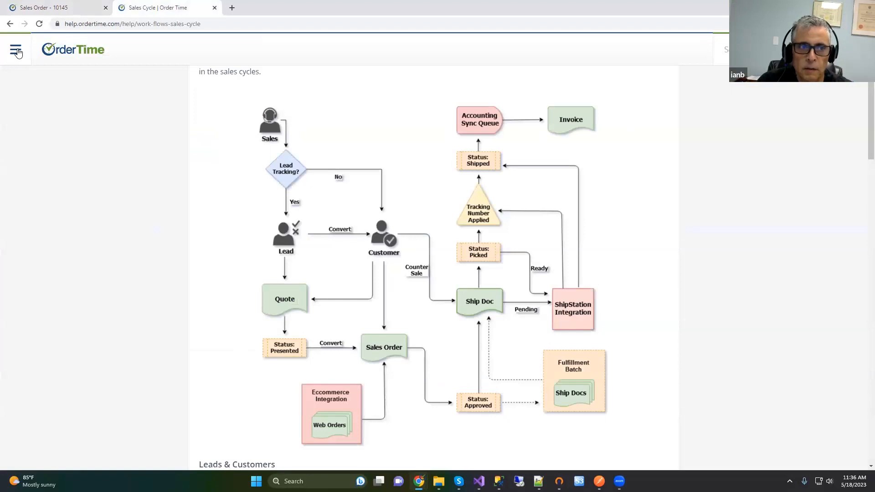
Step: In the help menu, collapse Sales, expand Production, read Production Cycle, then return to order 10145
click(14, 50)
click(33, 156)
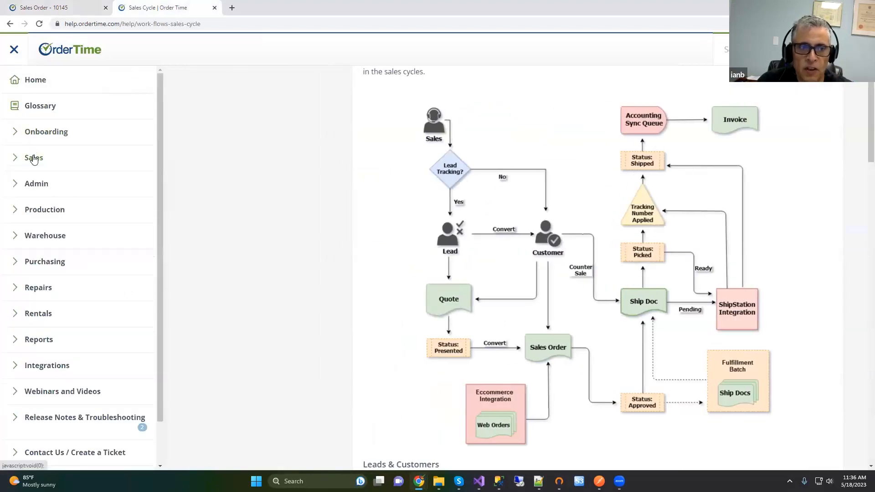
click(41, 210)
click(50, 237)
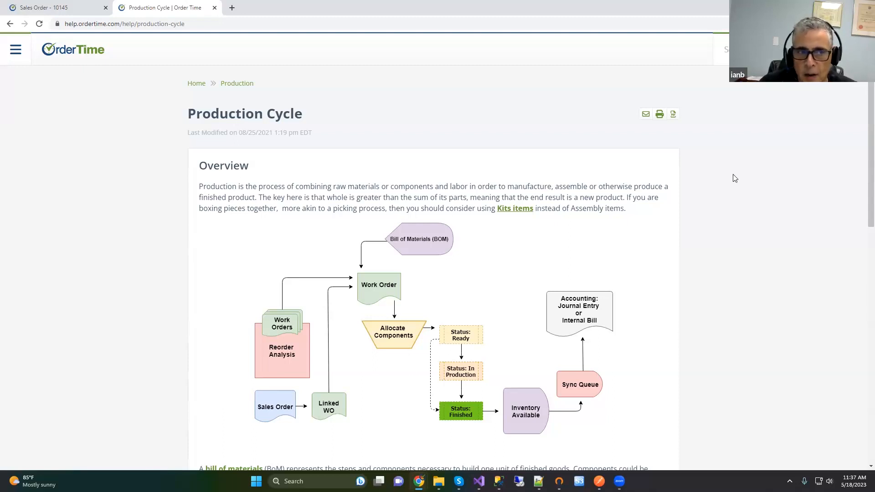
click(26, 8)
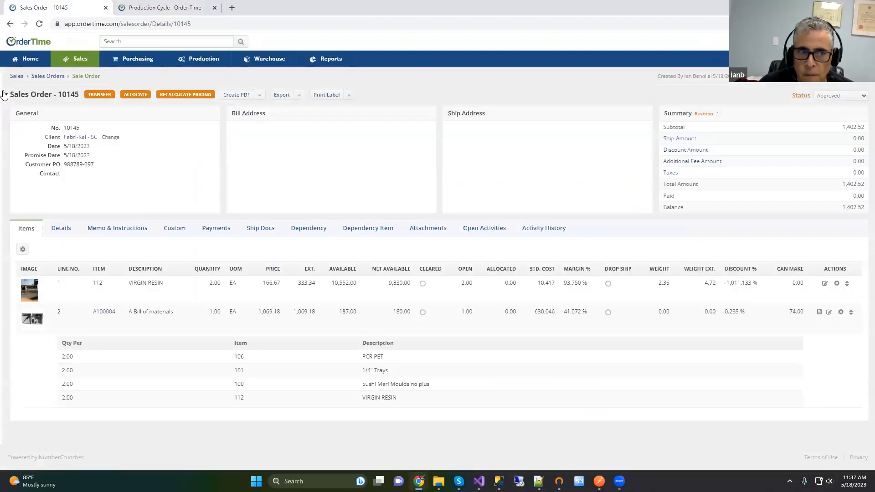
Step: From the side panel's full-list options, open Items and search for 'a10'
click(3, 95)
click(47, 100)
scroll(52, 161, down, 2)
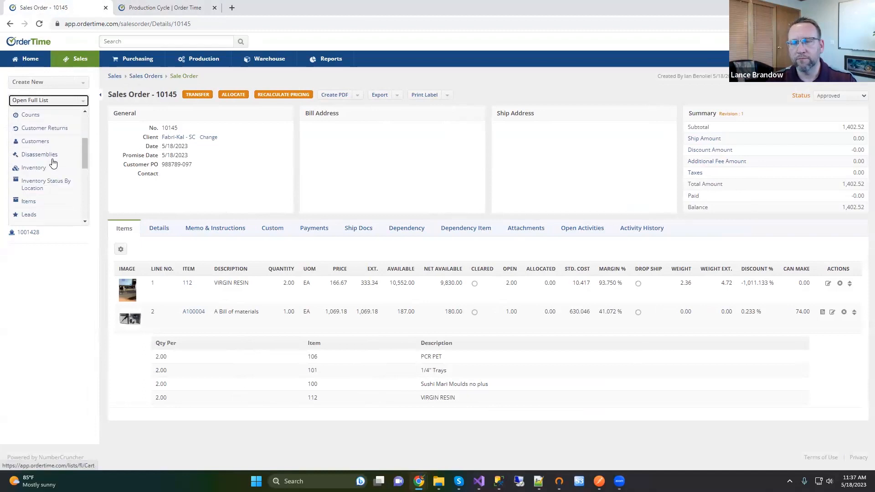
scroll(41, 142, down, 1)
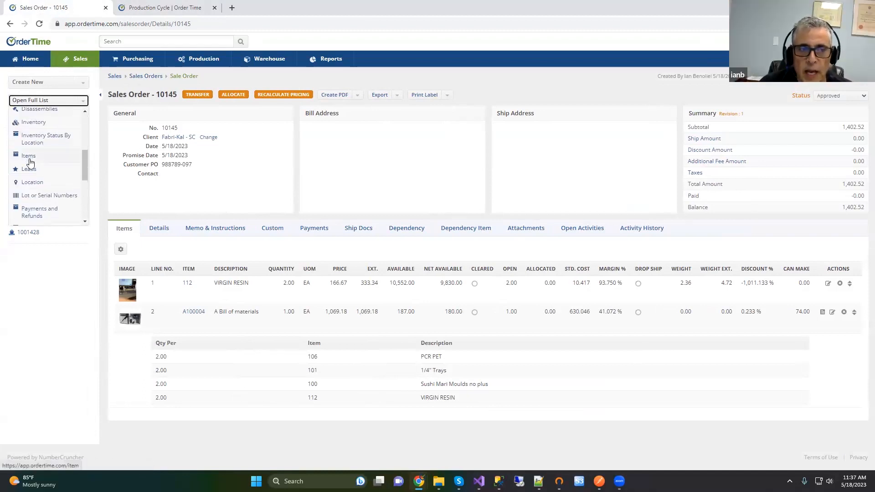
click(29, 156)
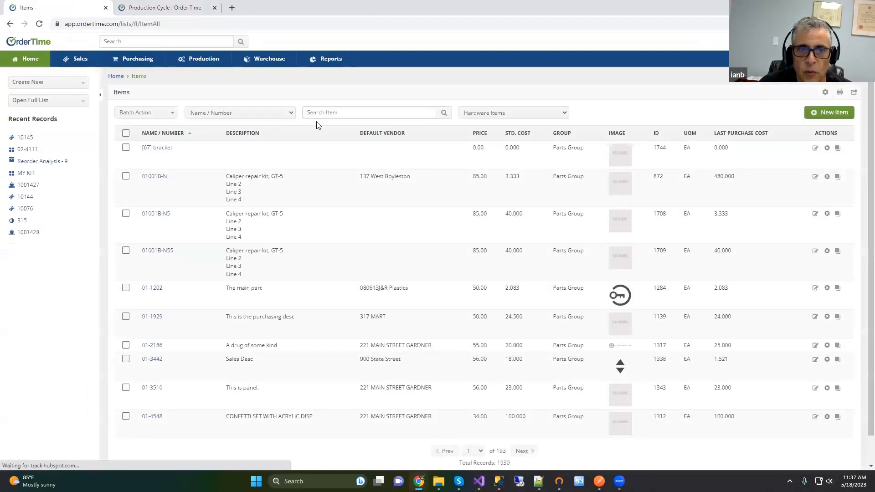
click(319, 114)
text(a10)
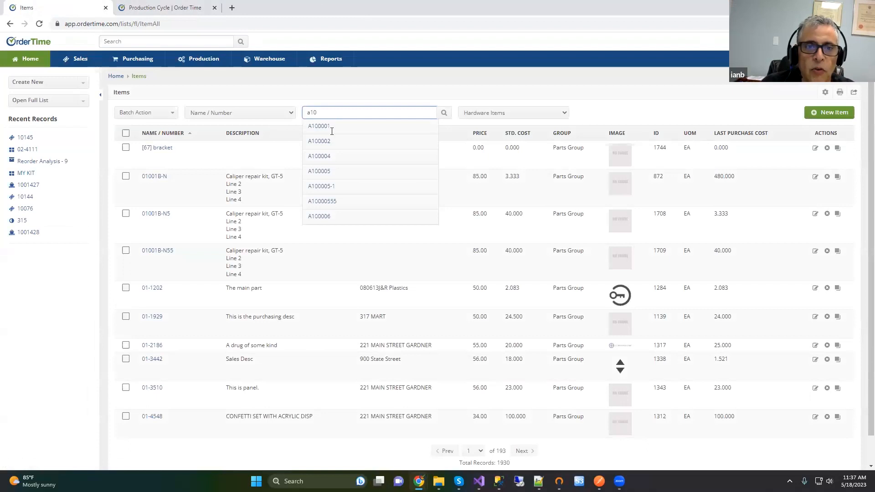
key(Return)
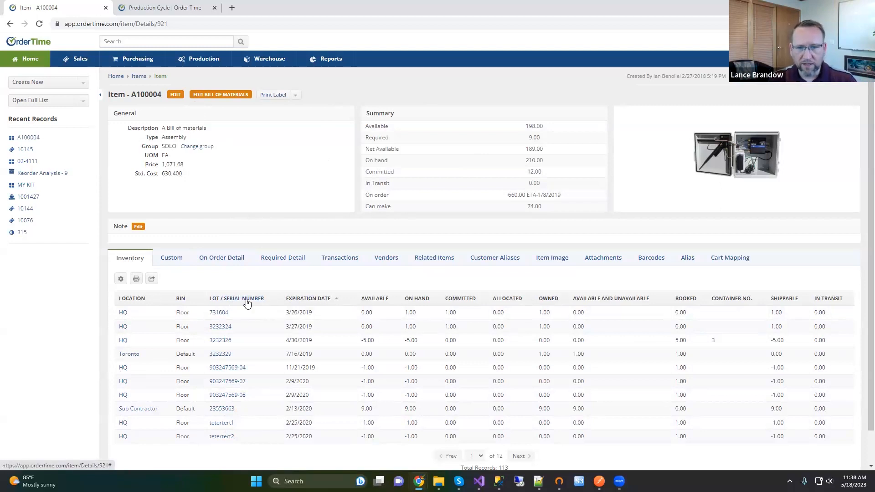
Step: Sort A100004's lots by available quantity, largest first, and open its bill of materials
click(374, 302)
click(354, 299)
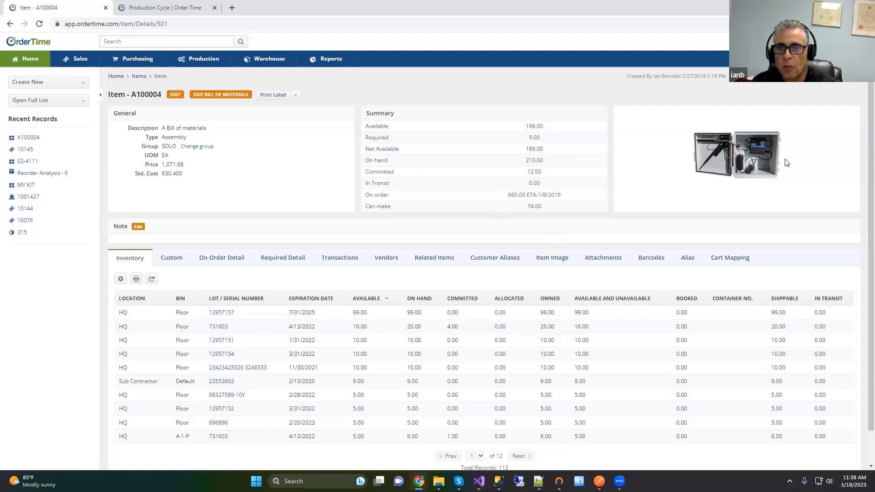
click(218, 95)
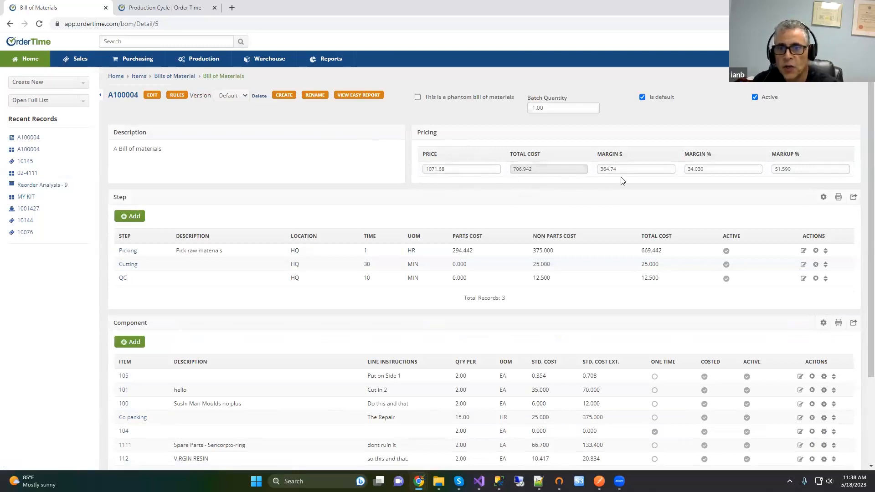
scroll(461, 259, down, 3)
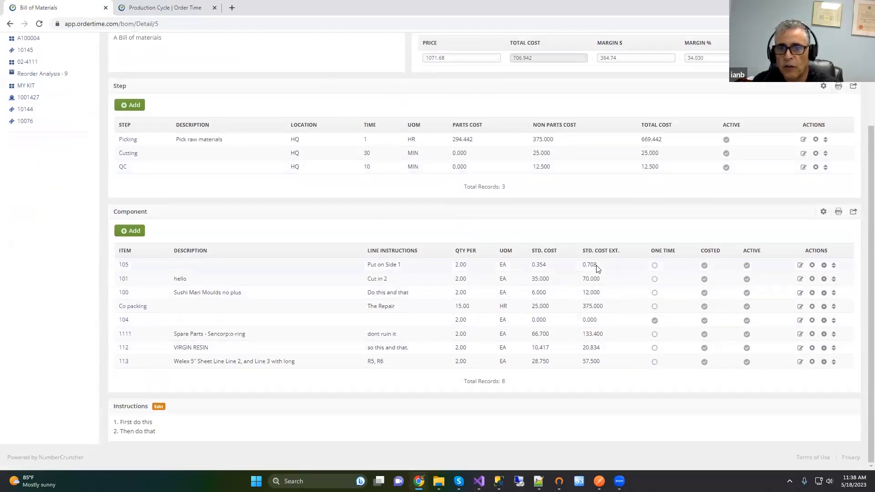
scroll(588, 255, up, 3)
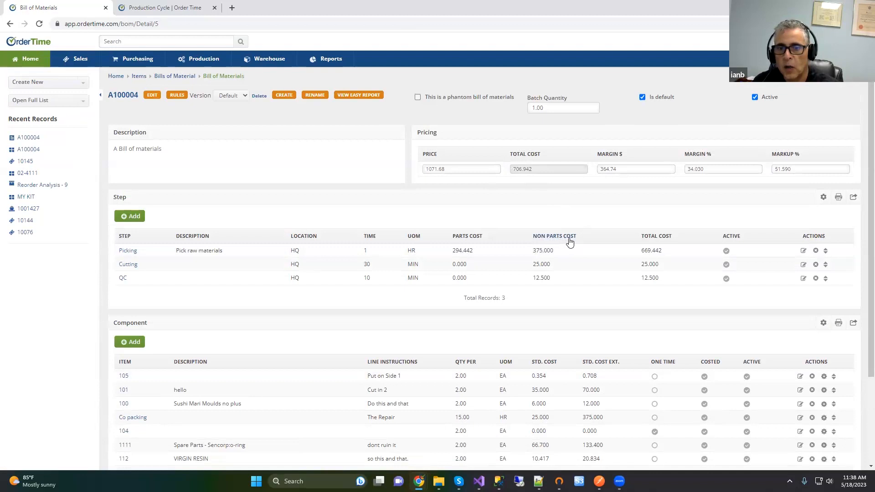
scroll(570, 243, down, 2)
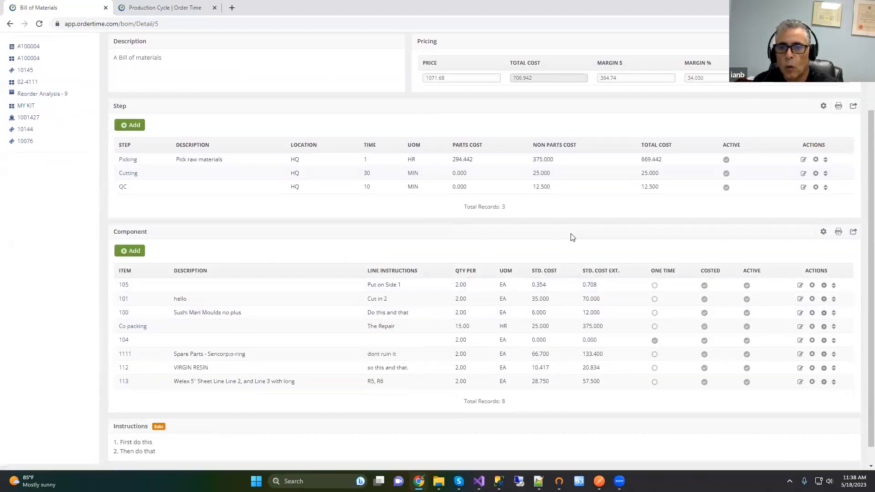
scroll(573, 233, up, 2)
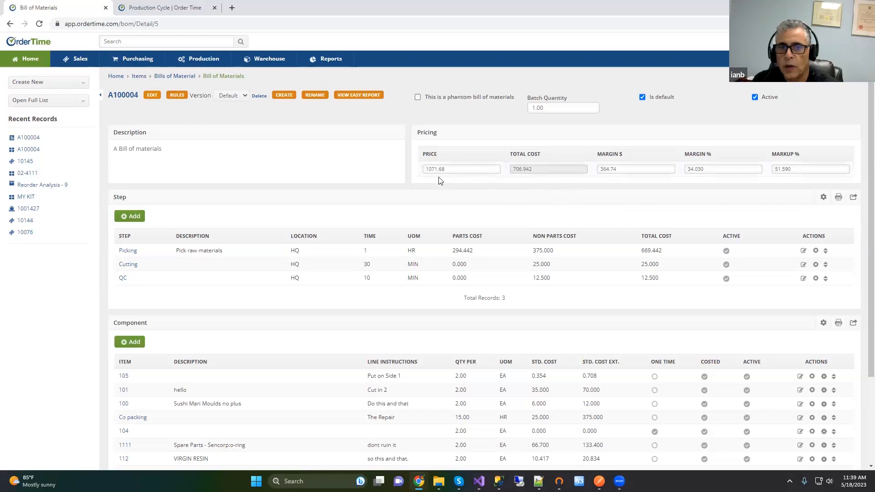
Step: Change the A100004 price to 1100, giving margin 393.058 (35.73%) and markup 55.60%
drag(453, 169, 407, 169)
text(1100)
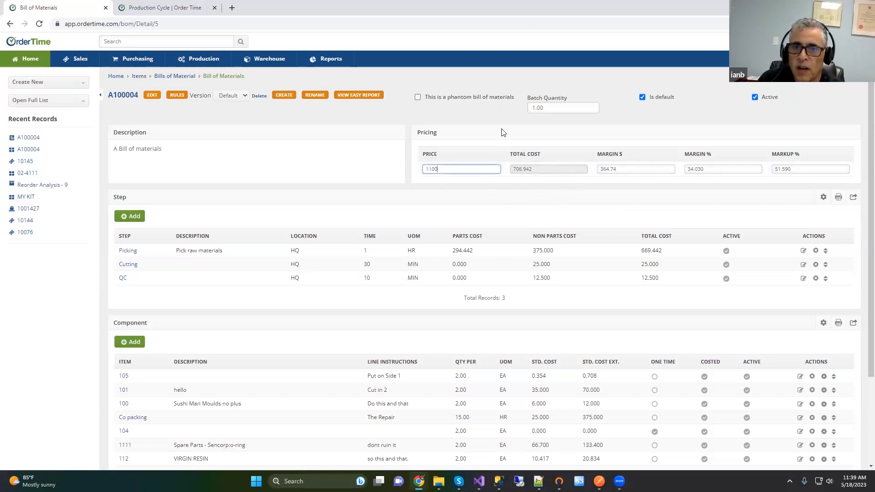
click(563, 137)
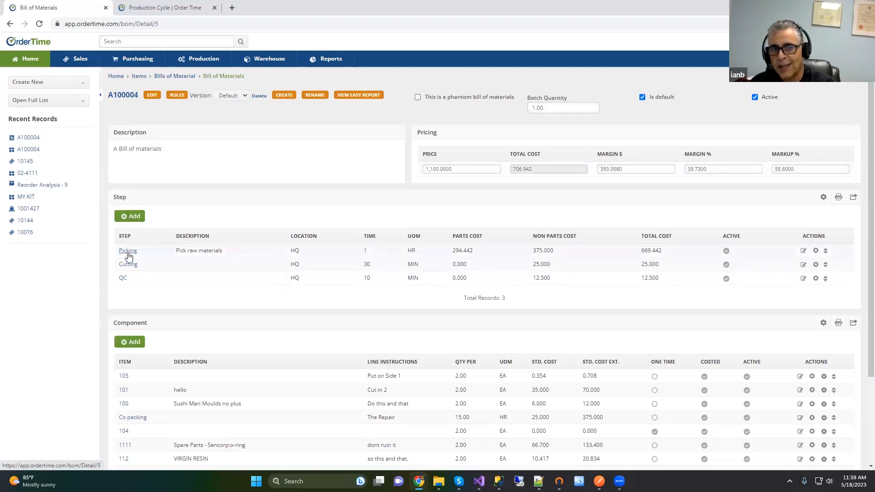
click(126, 266)
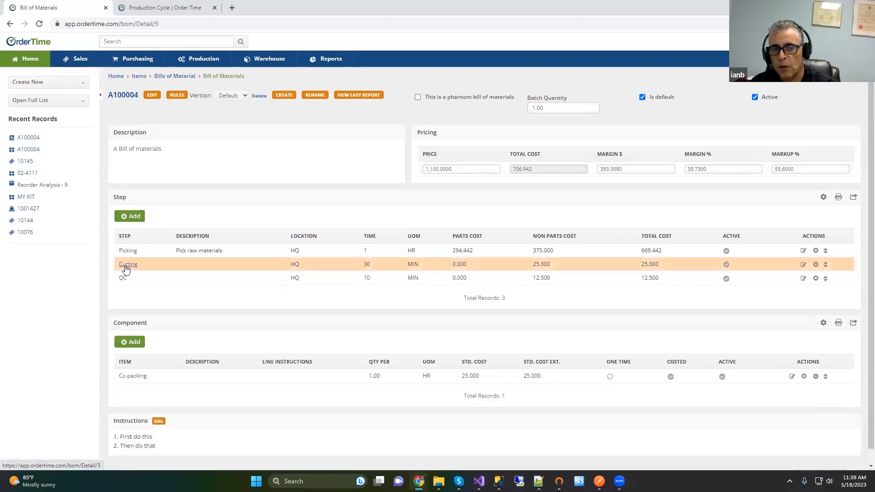
click(124, 281)
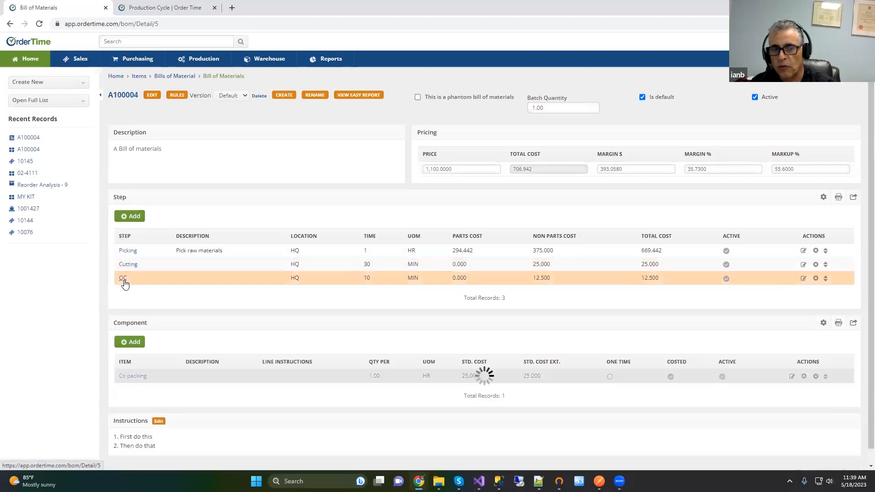
click(129, 253)
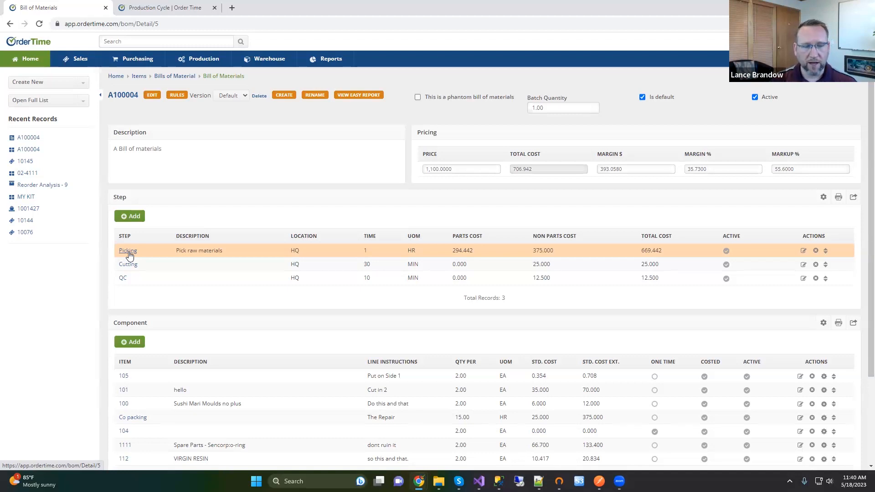
Step: Go to the Work Orders list from the Open Full List menu
click(83, 86)
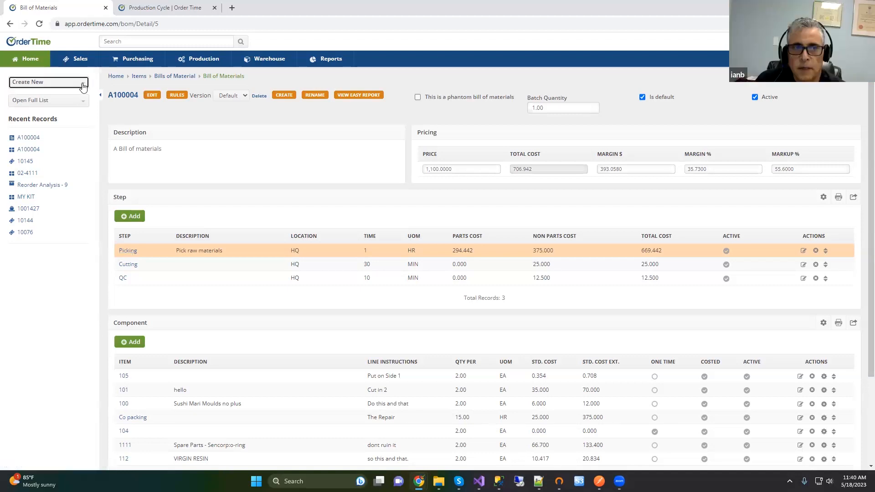
click(63, 86)
click(44, 101)
scroll(47, 183, down, 2)
scroll(48, 182, down, 3)
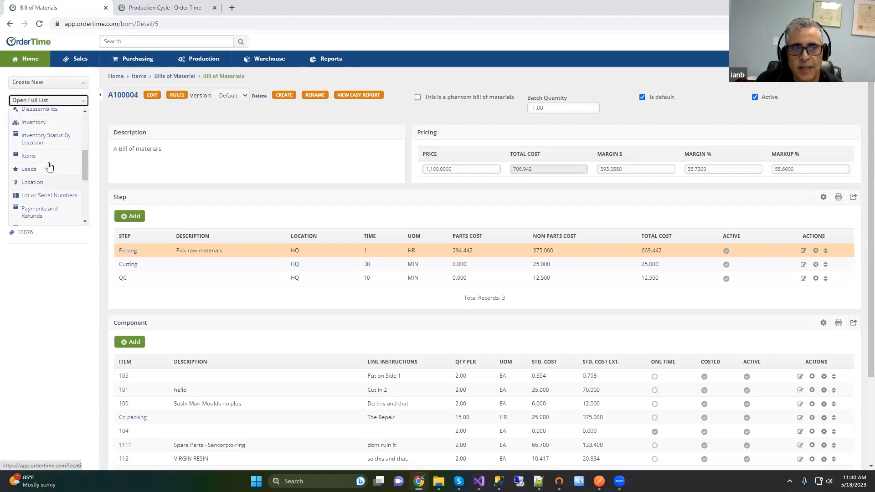
scroll(43, 205, down, 1)
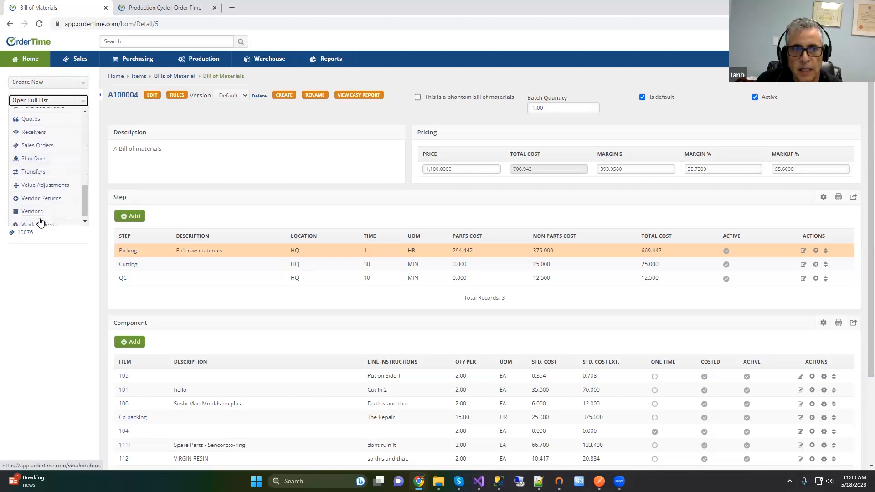
click(36, 225)
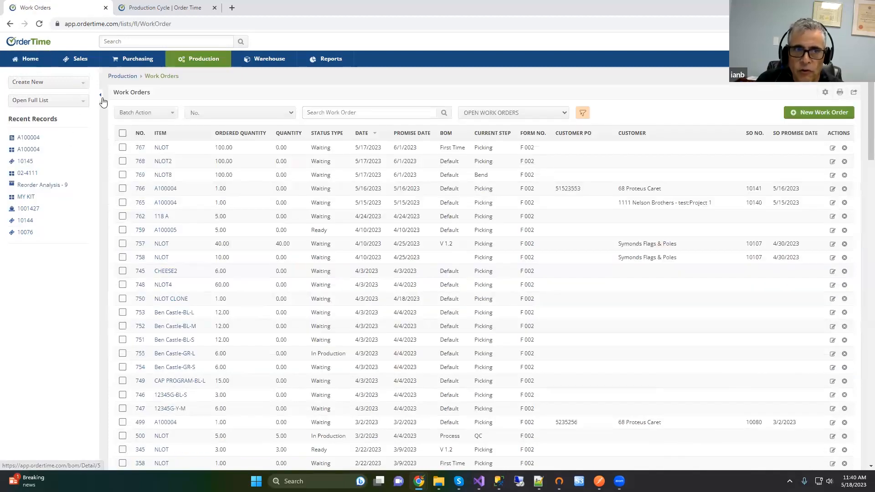
Step: Widen the list, keep the Open Work Orders filter, and open work order 766
click(101, 95)
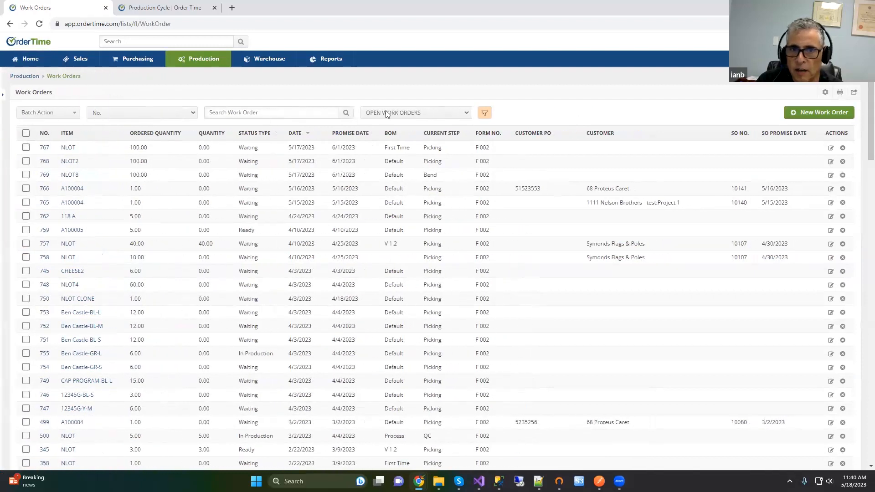
click(393, 117)
click(393, 117)
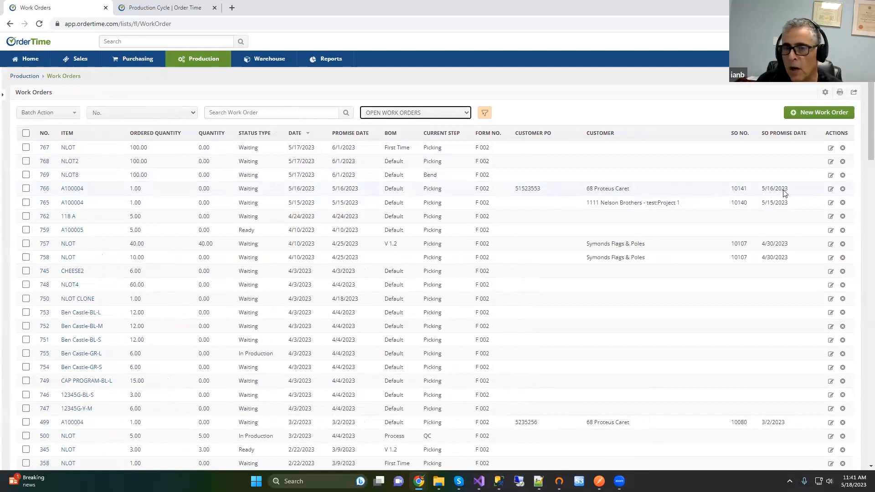
click(44, 190)
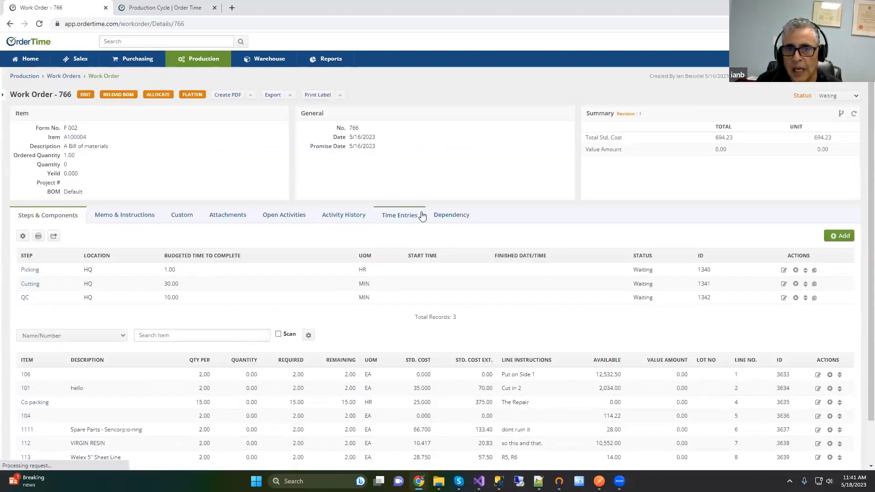
click(451, 219)
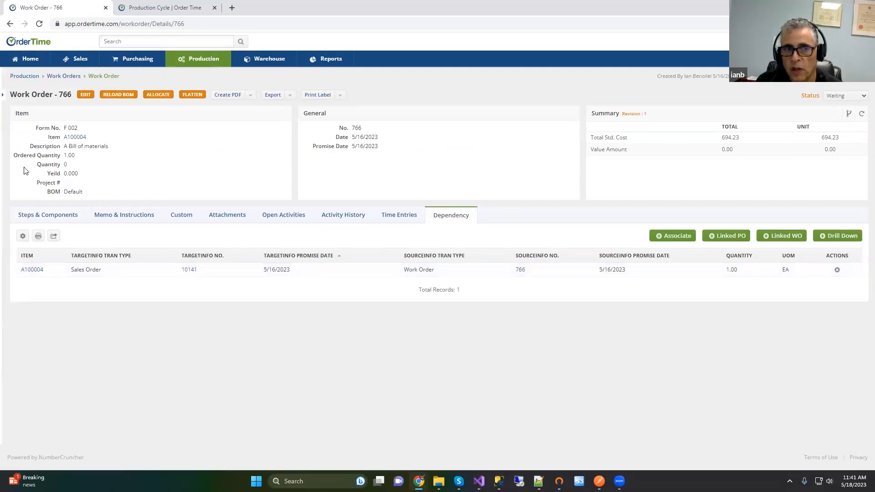
click(29, 216)
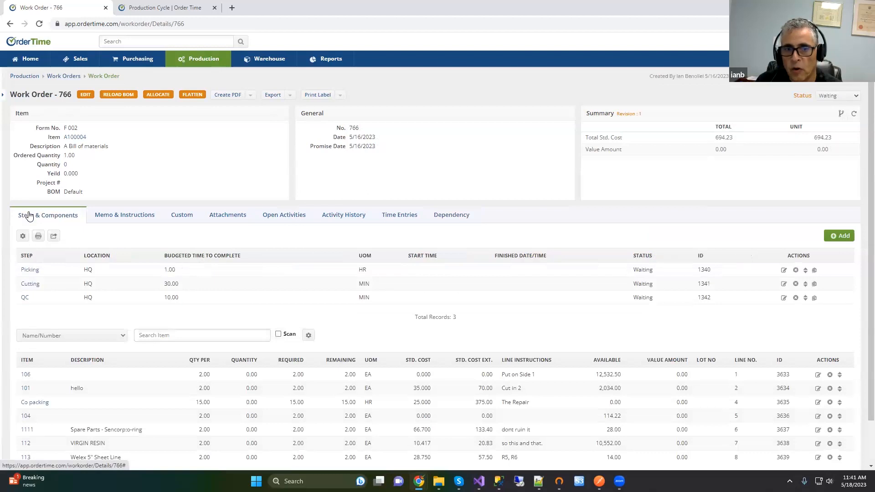
click(71, 79)
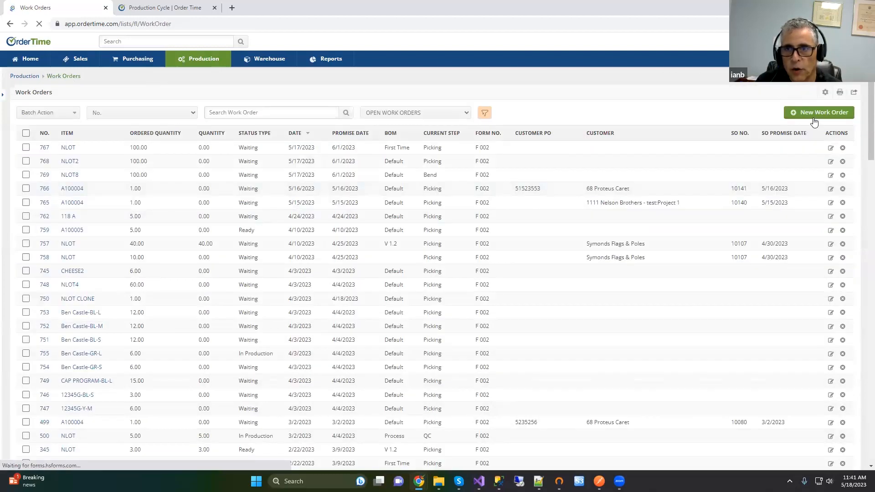
Step: Start a new work order for item NLOT using bill of materials version V 1.2
click(814, 114)
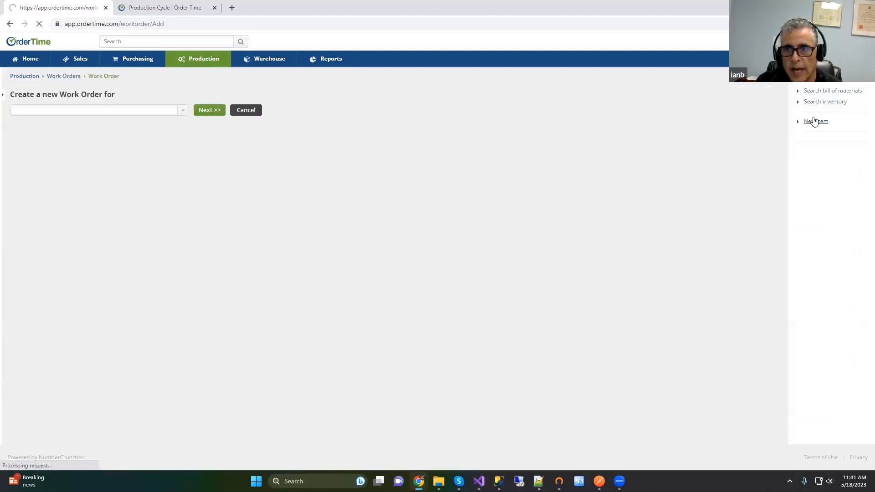
click(54, 112)
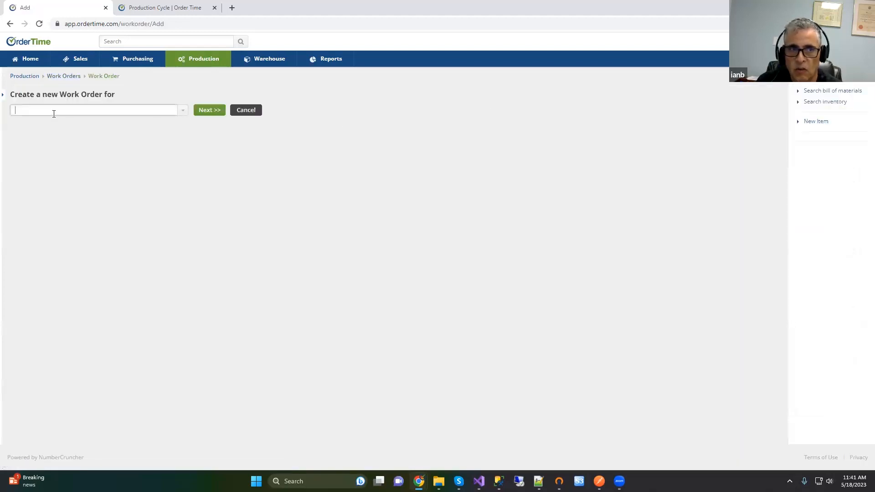
text(nl)
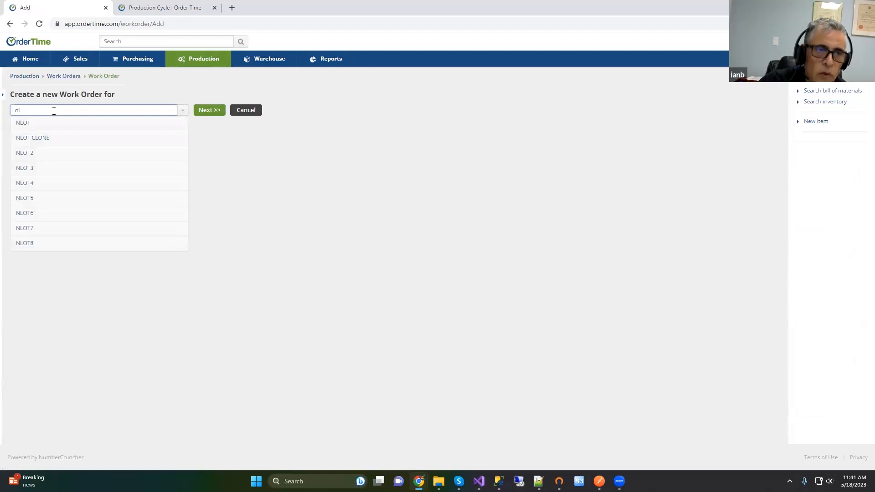
click(19, 128)
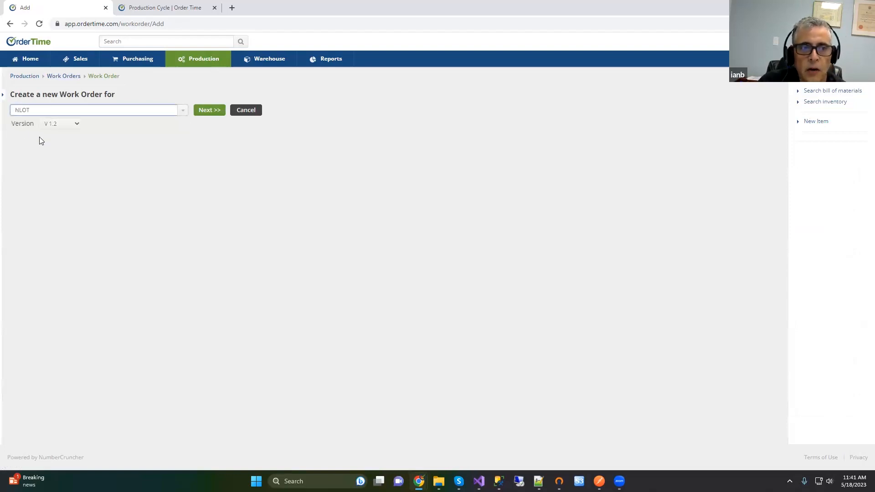
click(52, 129)
click(51, 130)
click(58, 130)
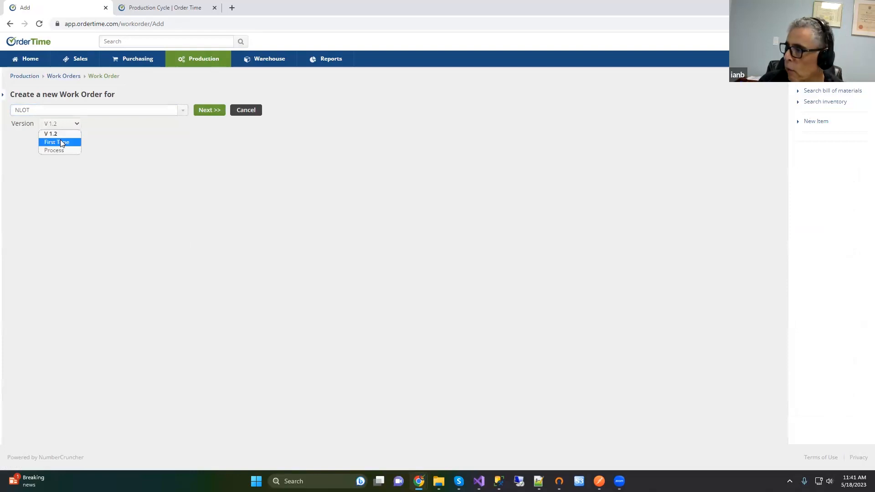
click(47, 134)
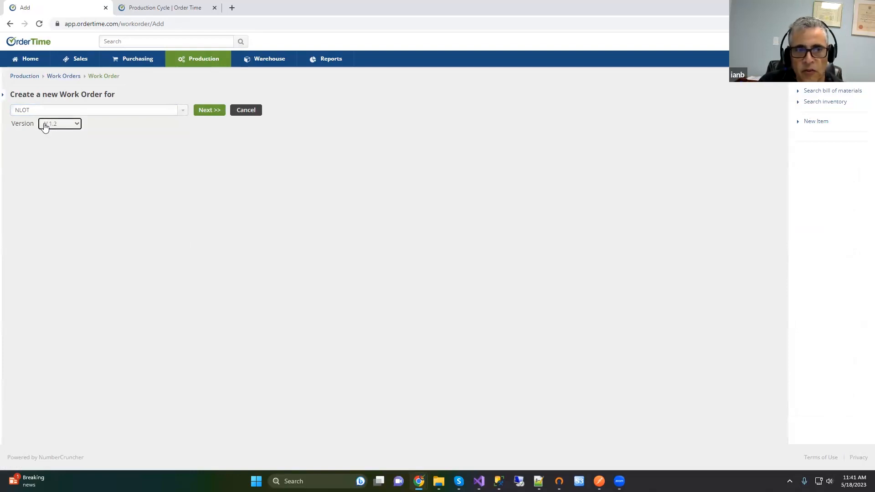
click(208, 112)
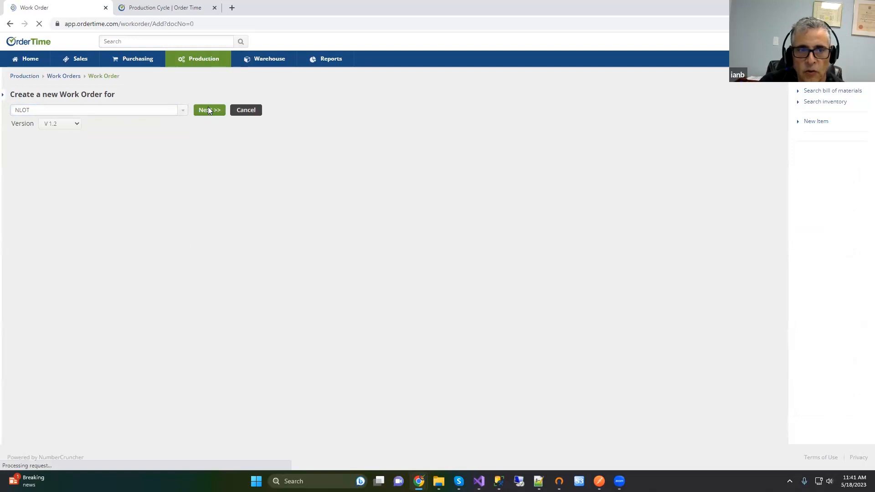
Step: Set the ordered quantity to 5 and save the NLOT work order
drag(98, 138, 55, 139)
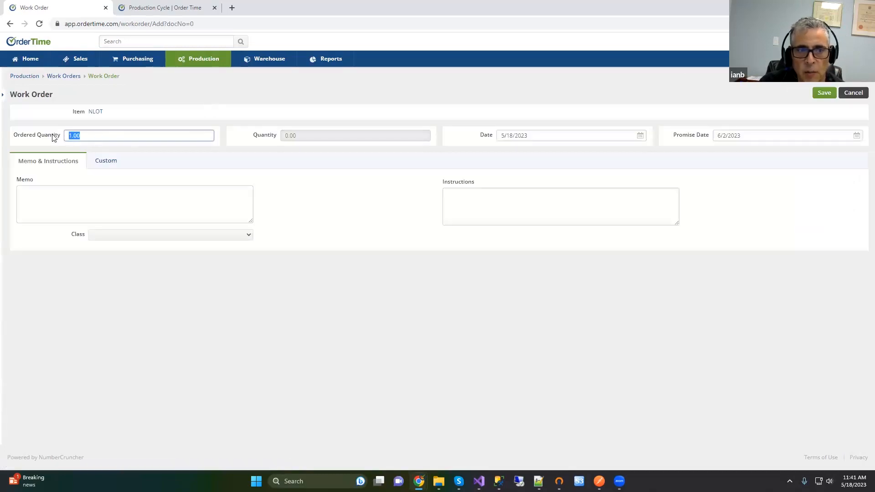
text(5)
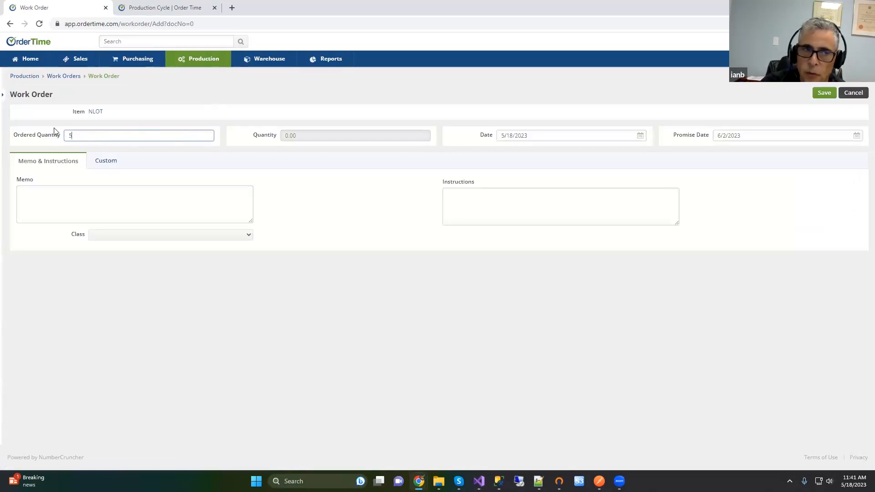
click(64, 208)
click(491, 190)
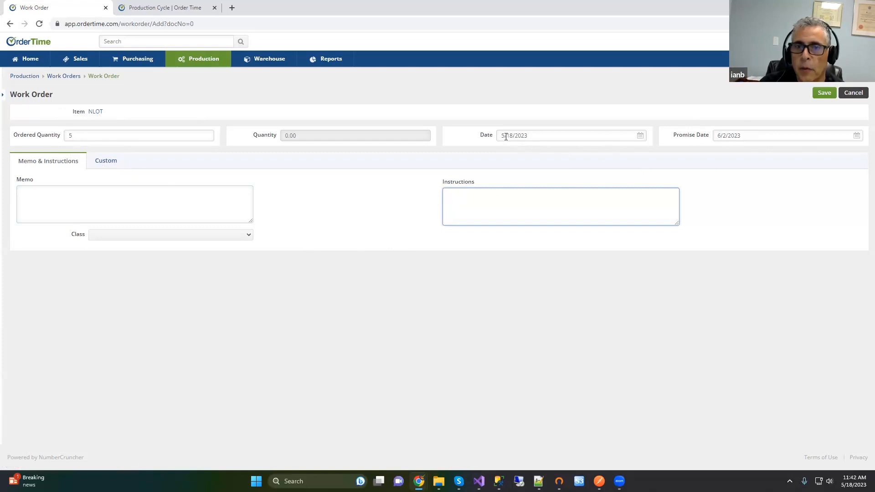
click(824, 92)
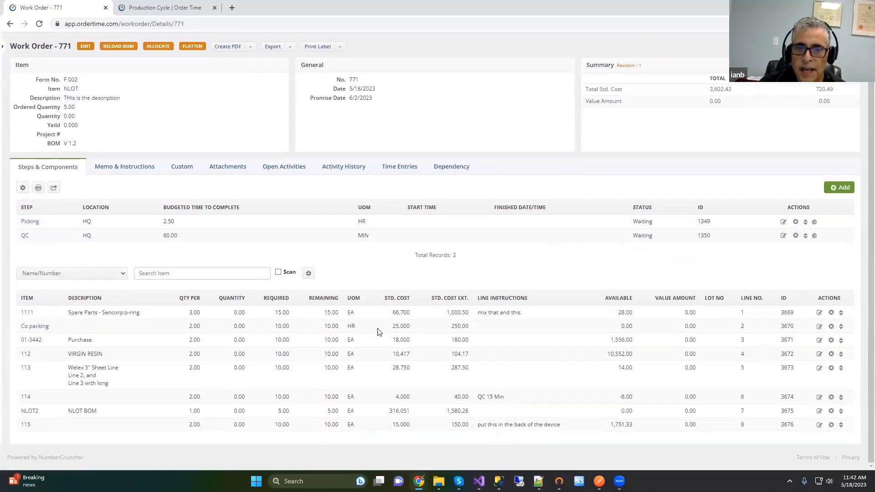
Step: Show the recent records sidebar, visit Purchasing, then go back to Work Order 771
click(24, 313)
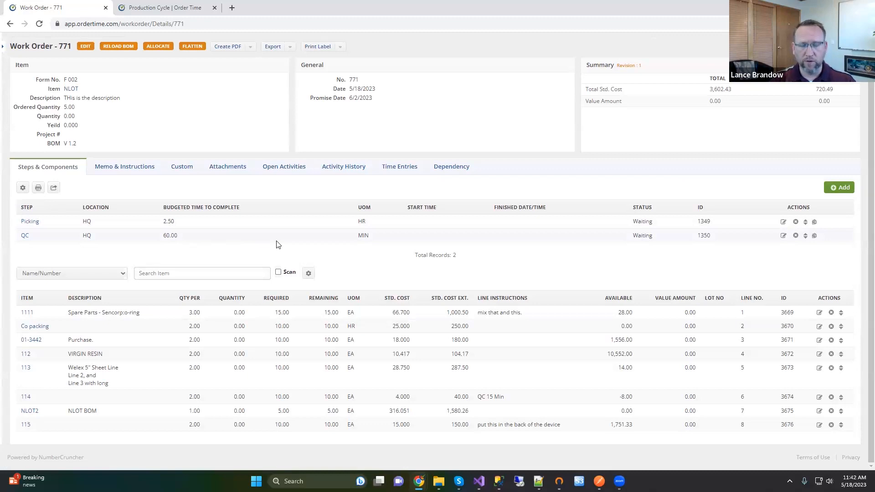
scroll(278, 244, up, 2)
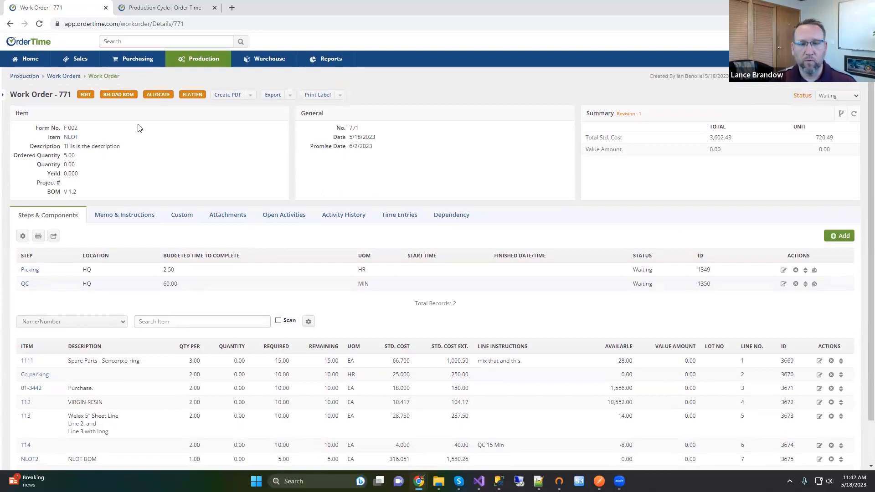
click(3, 98)
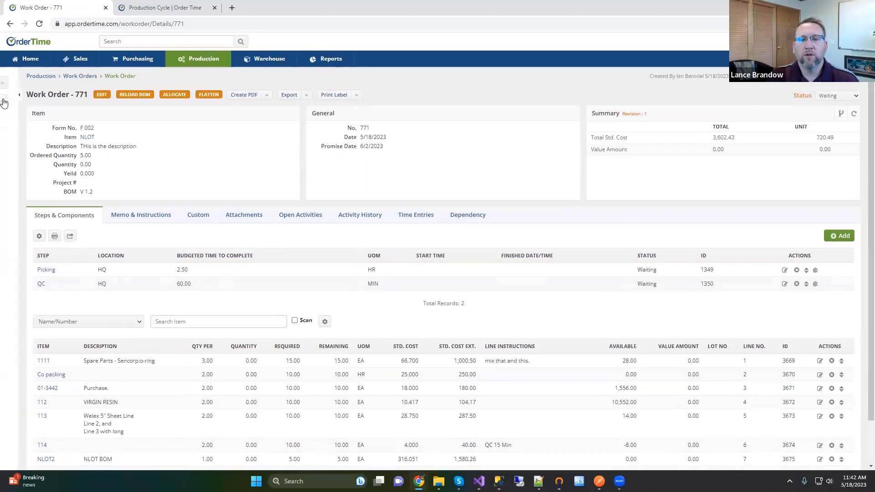
click(131, 64)
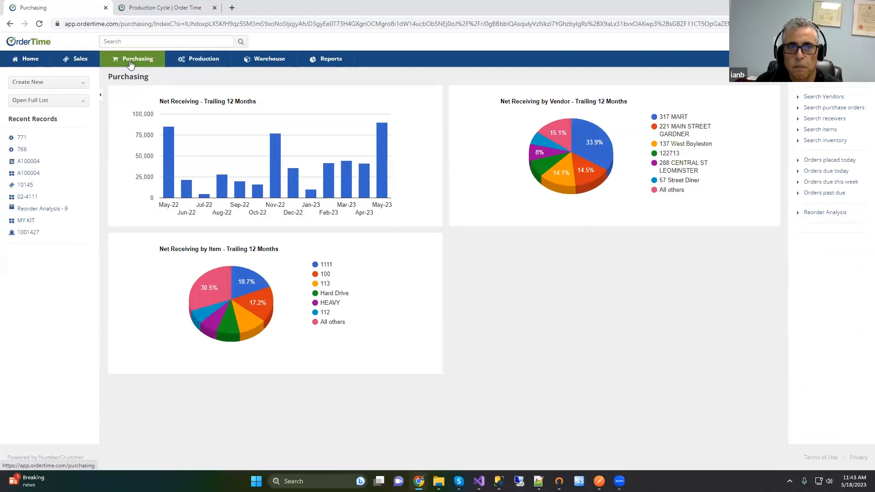
click(9, 24)
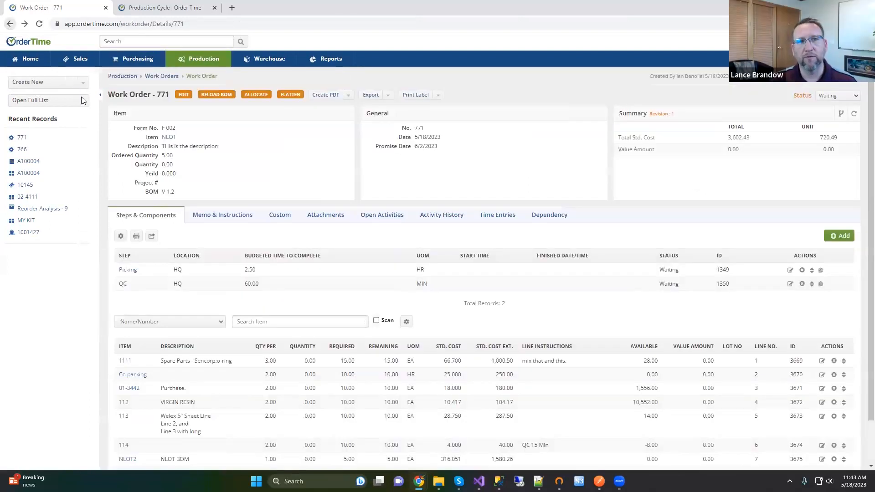
Step: Edit the NLOT item and select its Build Point value of 50 on the Purchasing tab
click(167, 138)
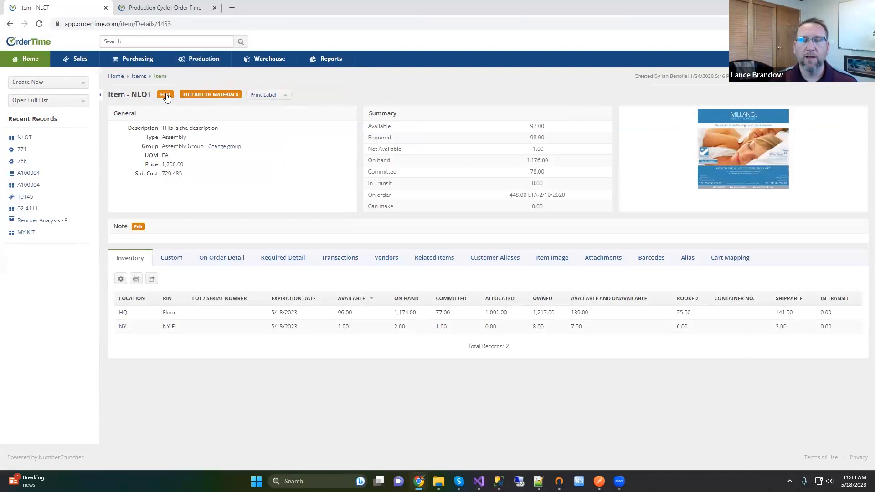
click(166, 96)
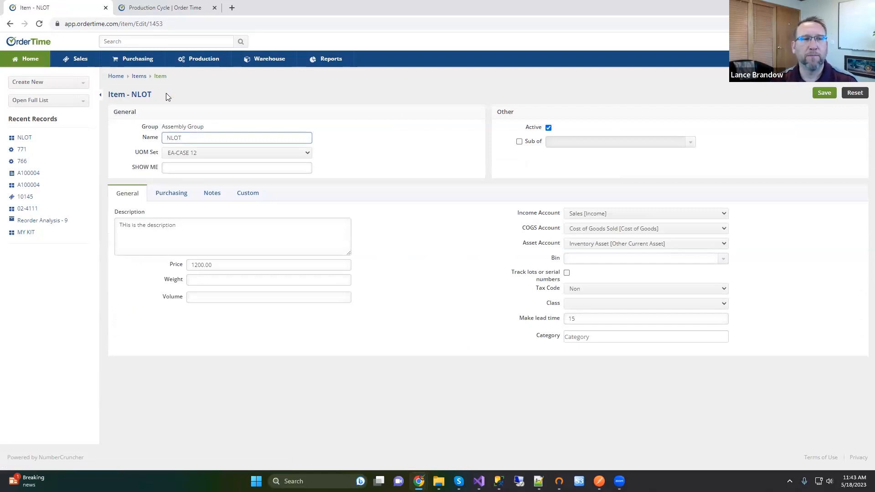
click(171, 197)
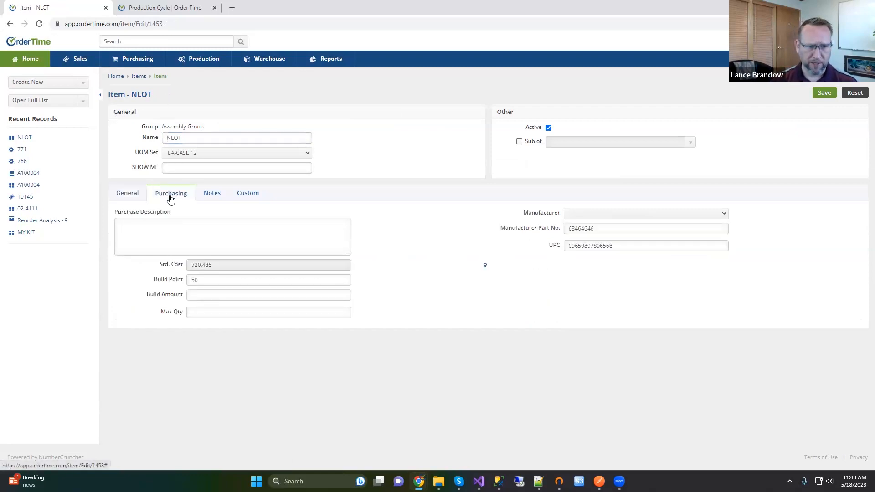
drag(201, 280, 183, 285)
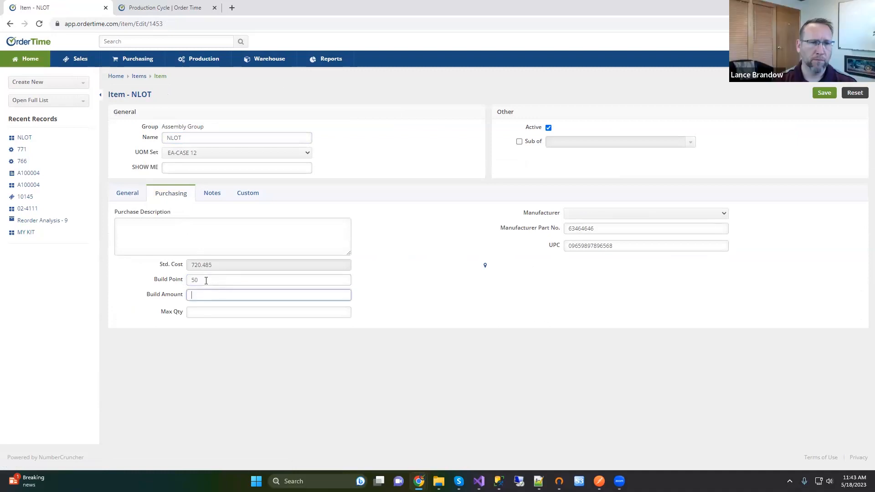
click(203, 295)
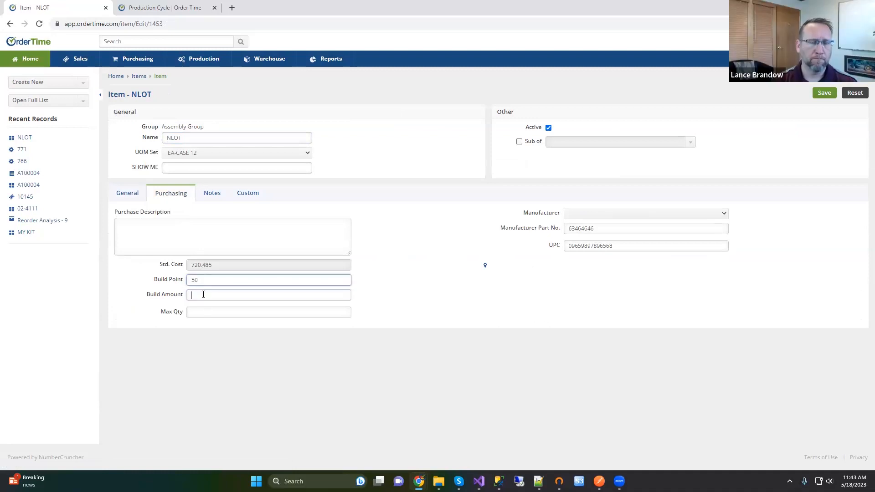
drag(200, 280, 189, 280)
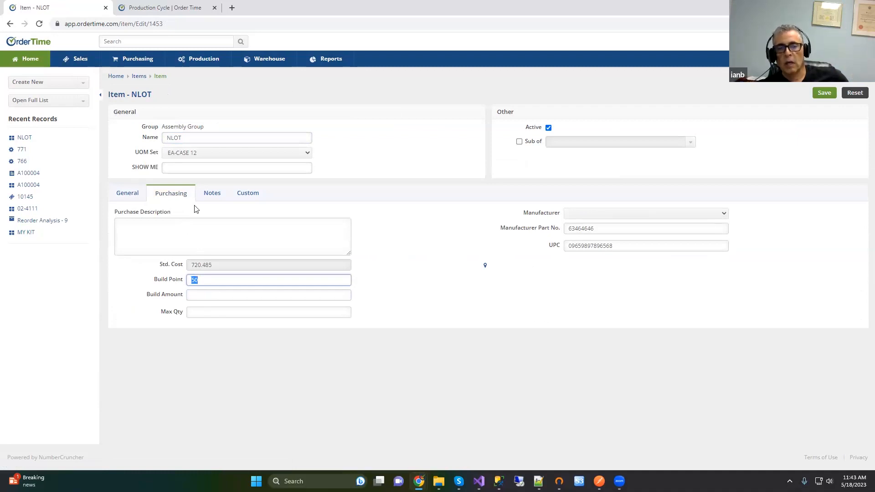
Step: Edit the WO 1 analysis from the Purchasing Reorder Analysis list
click(129, 59)
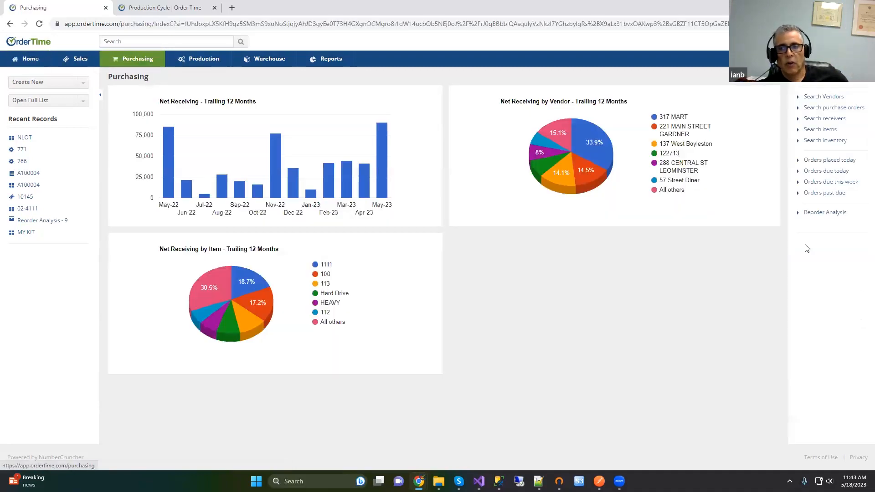
click(834, 212)
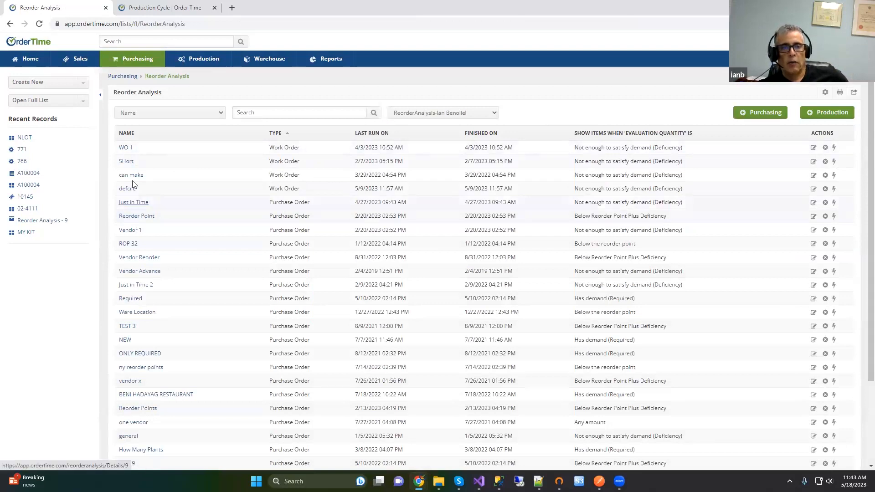
click(814, 148)
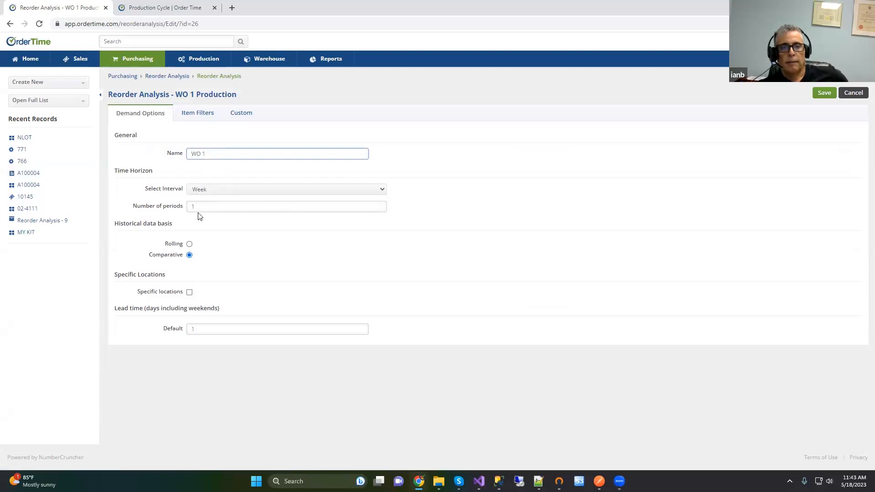
Step: Set the WO 1 interval to Month, leave the item filter on Deficiency, and save
click(200, 193)
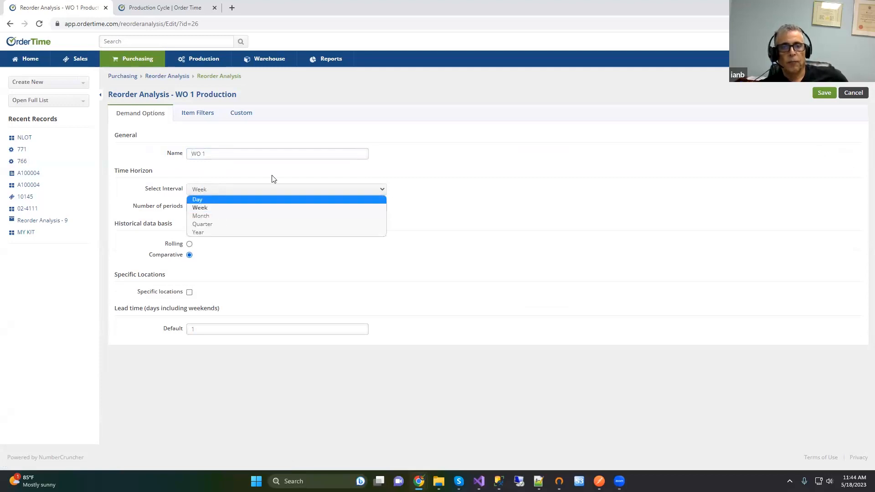
click(512, 171)
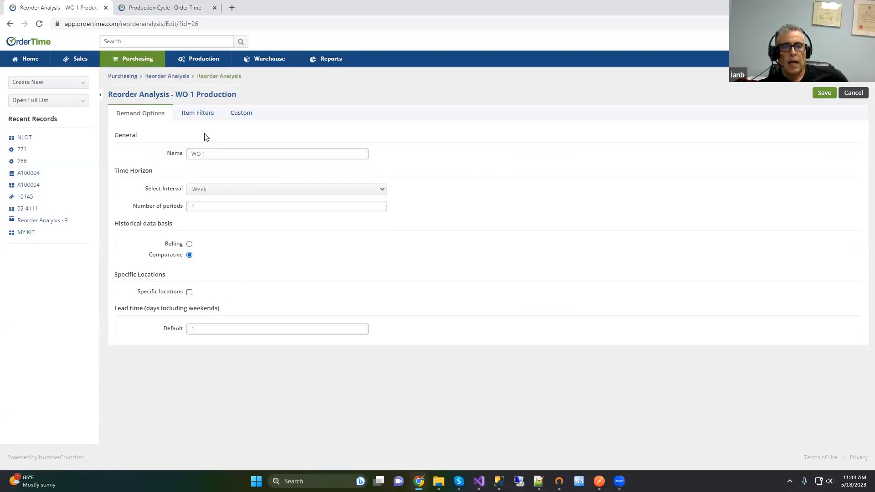
click(205, 190)
click(205, 217)
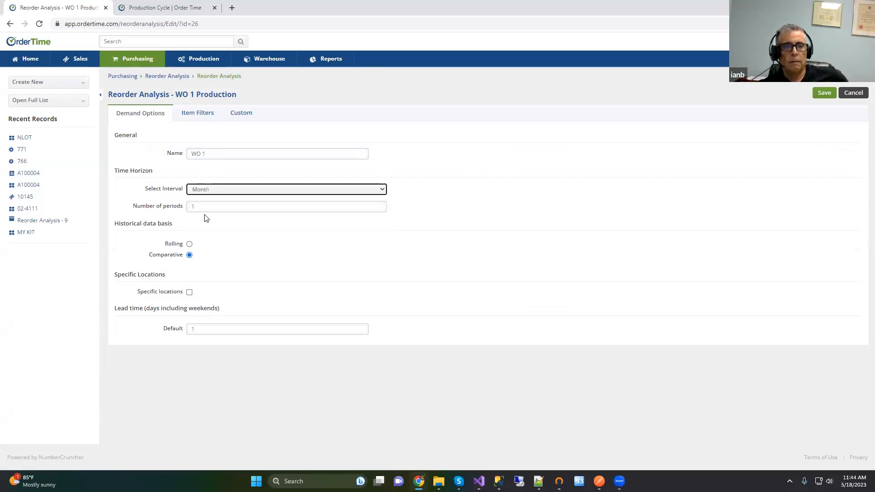
click(196, 114)
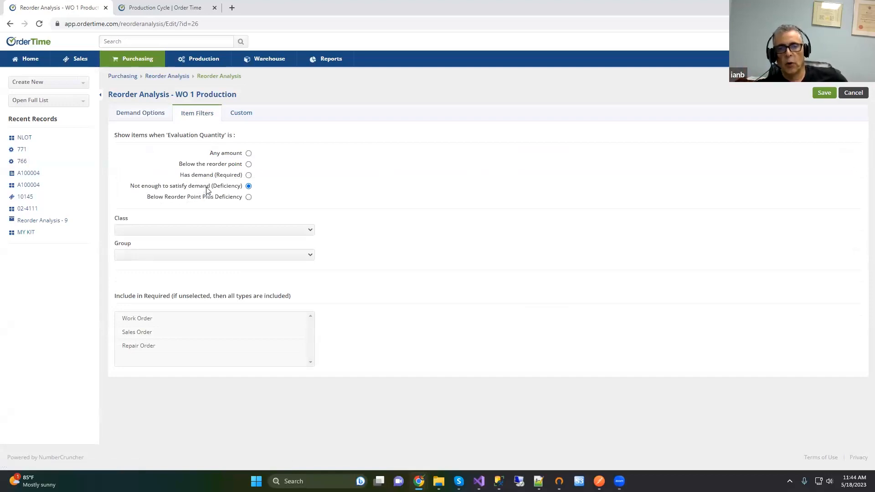
click(248, 164)
click(249, 187)
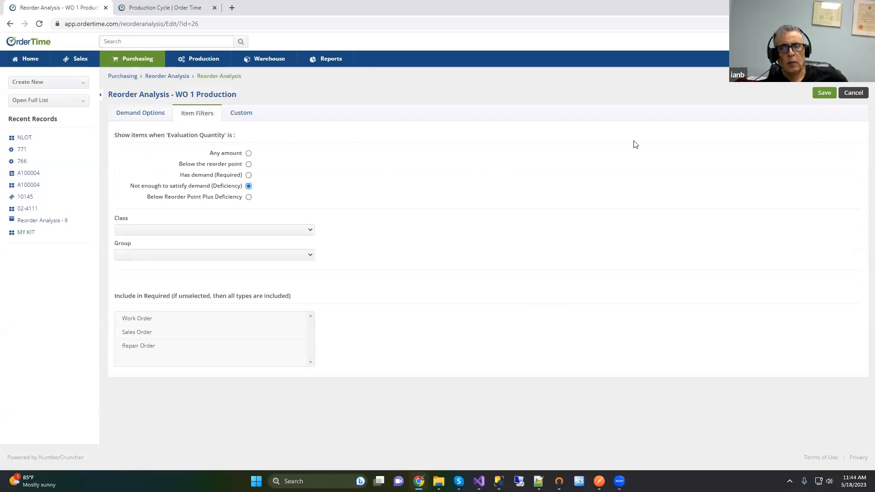
click(824, 93)
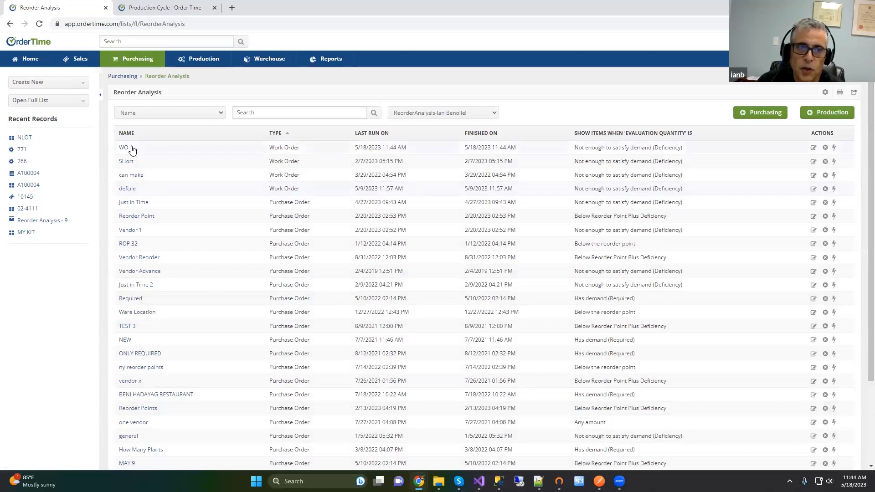
Step: View the WO 1 results, then the Just in Time results, and bring up item 114's link options
click(125, 149)
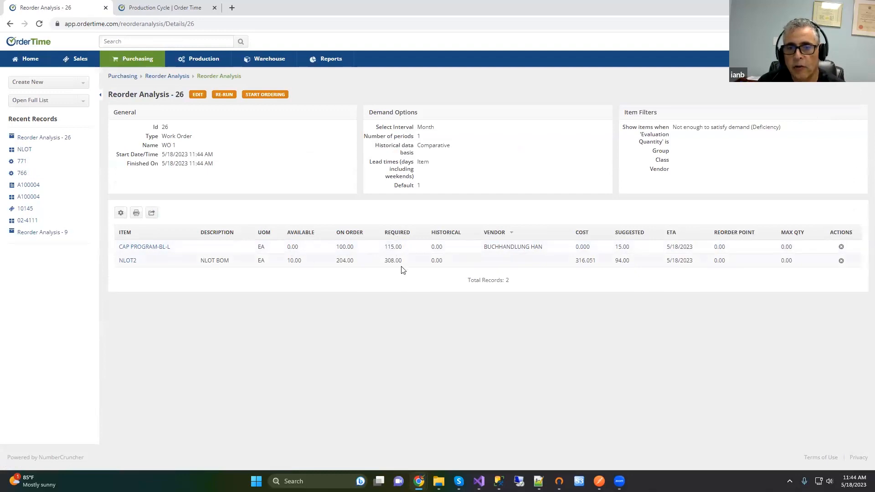
click(137, 203)
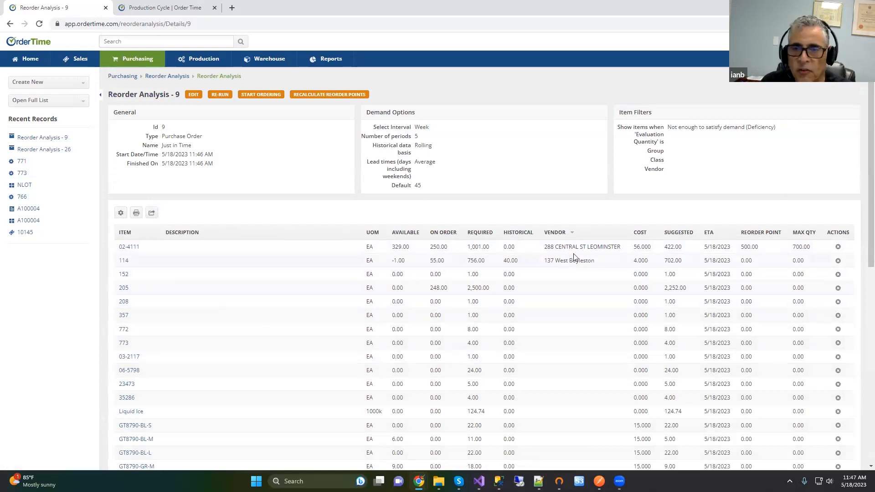
right_click(125, 262)
click(151, 276)
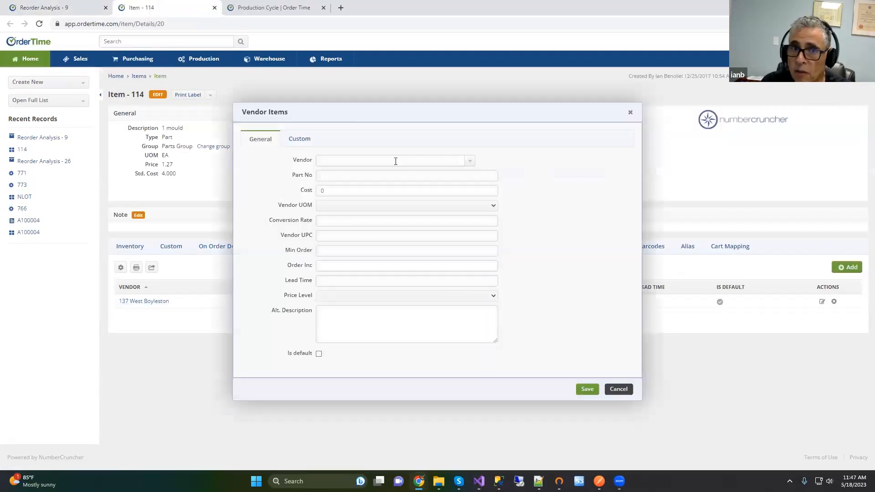
click(469, 160)
click(329, 190)
click(294, 191)
text(56)
click(588, 389)
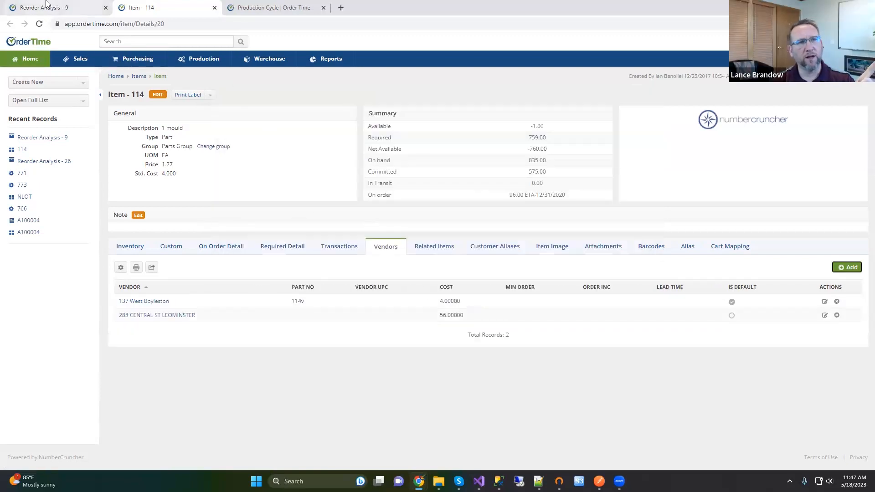
click(46, 4)
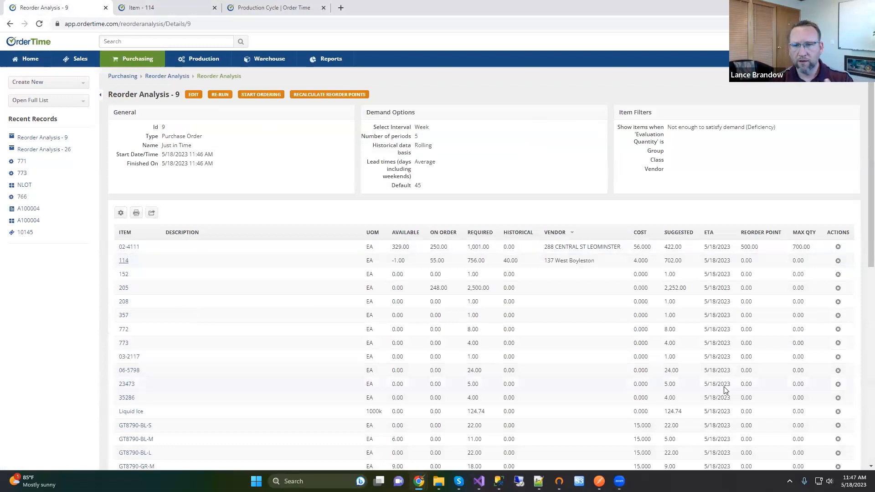
click(101, 95)
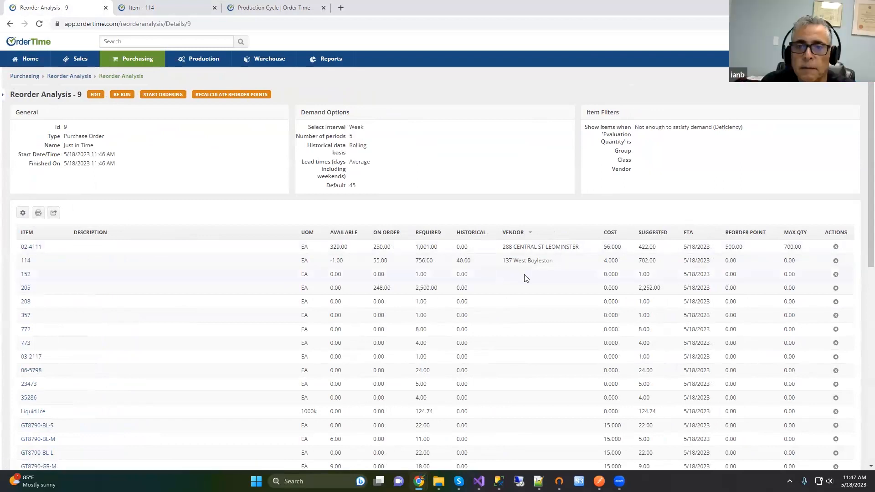
Step: Assign vendors: 040113WEBEX INC for MACHINE and 61220, 080613J&R Plastics for 71312
click(168, 95)
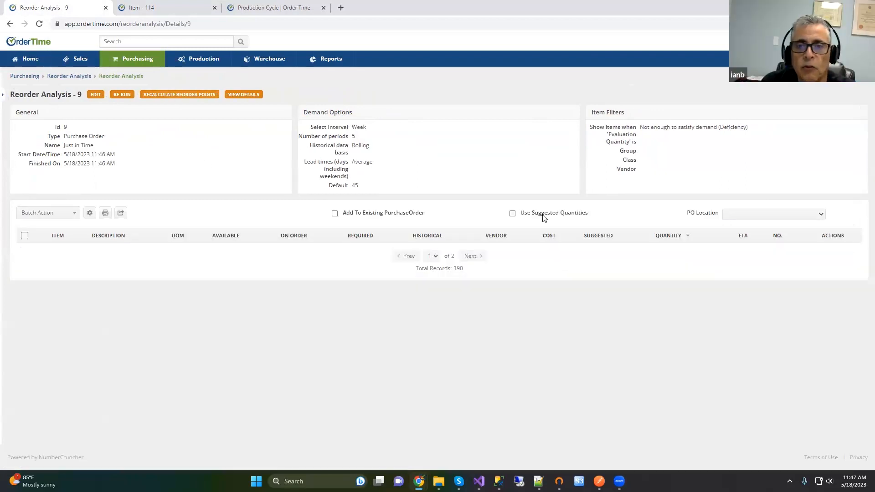
click(539, 254)
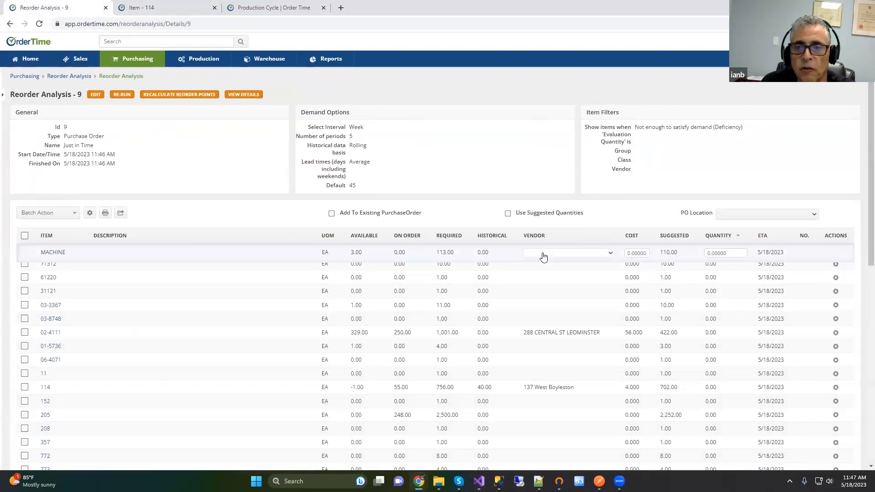
click(543, 254)
click(545, 269)
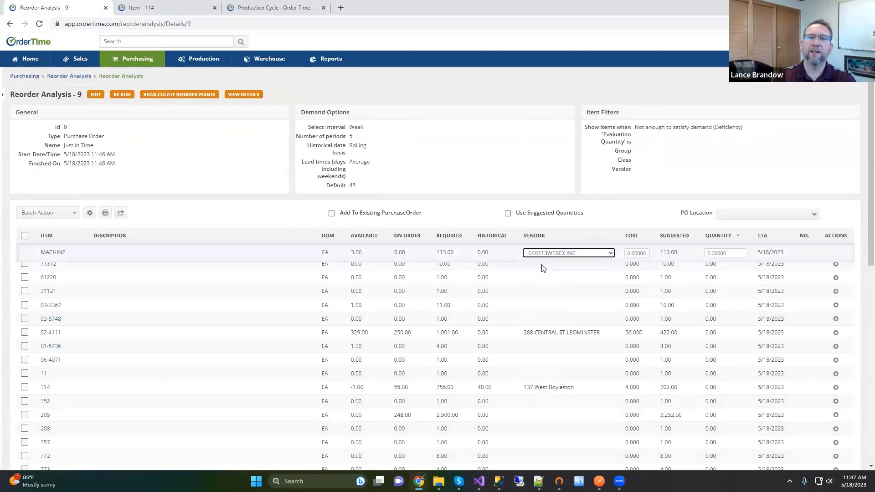
click(541, 269)
click(541, 268)
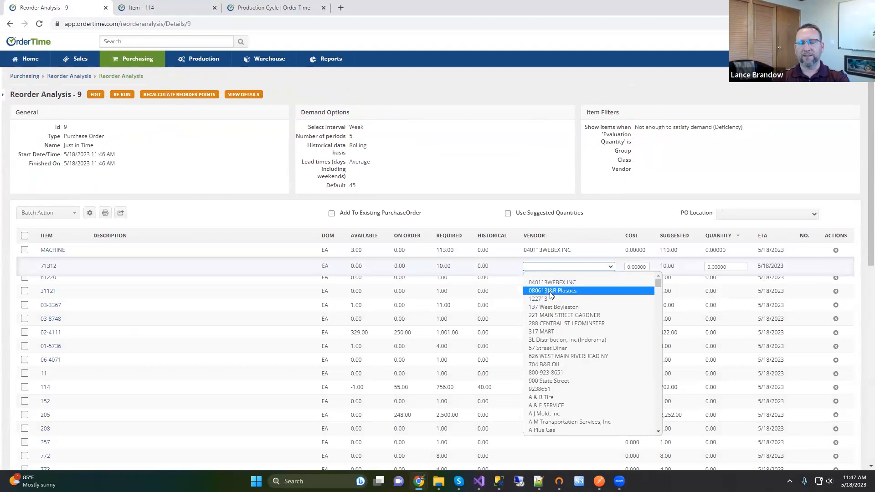
click(543, 281)
click(542, 282)
click(542, 280)
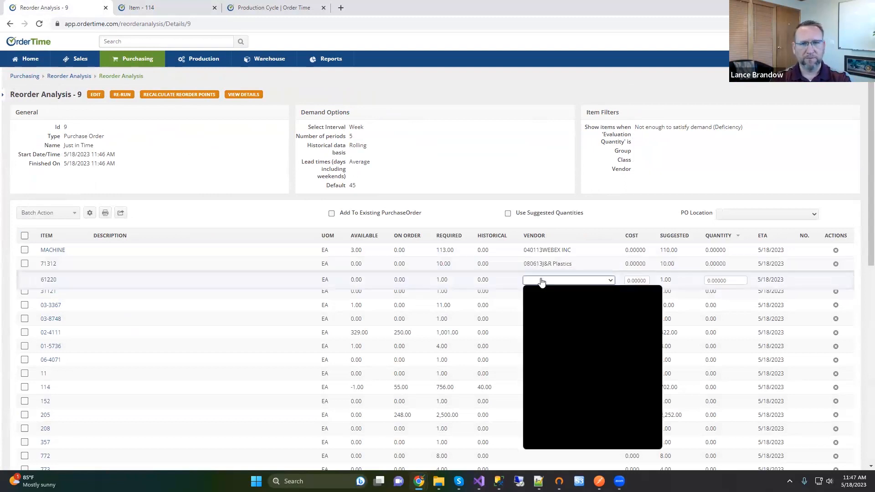
click(545, 296)
click(598, 212)
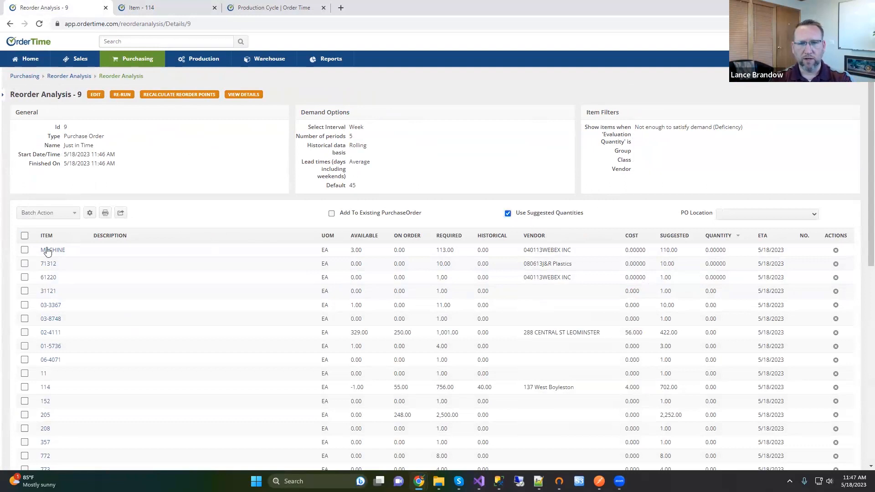
Step: Check MACHINE, 71312, 61220 and 02-4111 and batch-create their purchase orders
click(25, 250)
click(24, 263)
click(25, 277)
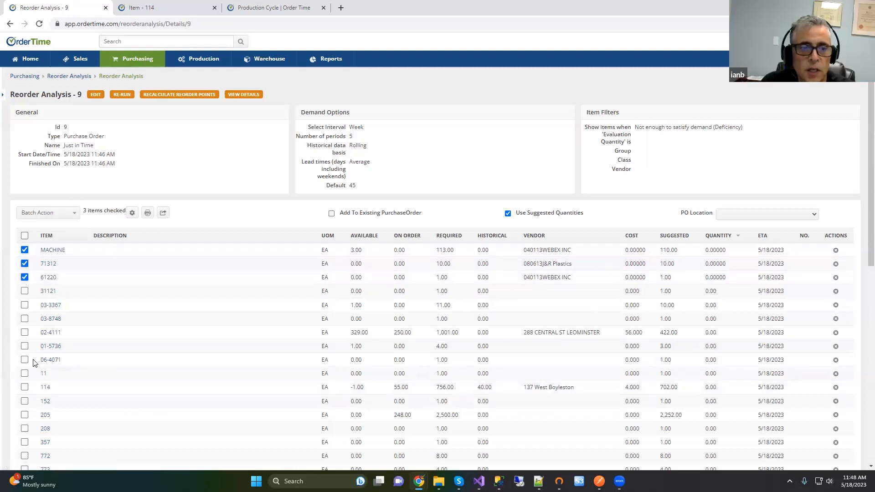
click(23, 333)
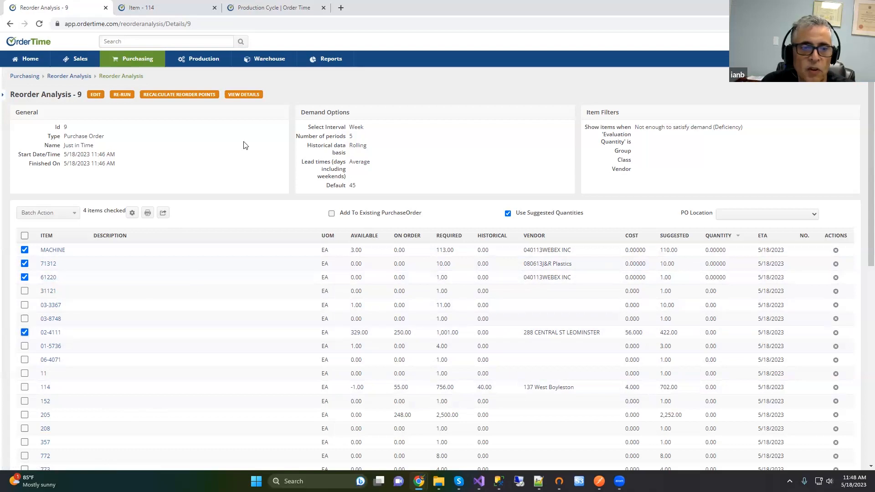
click(47, 215)
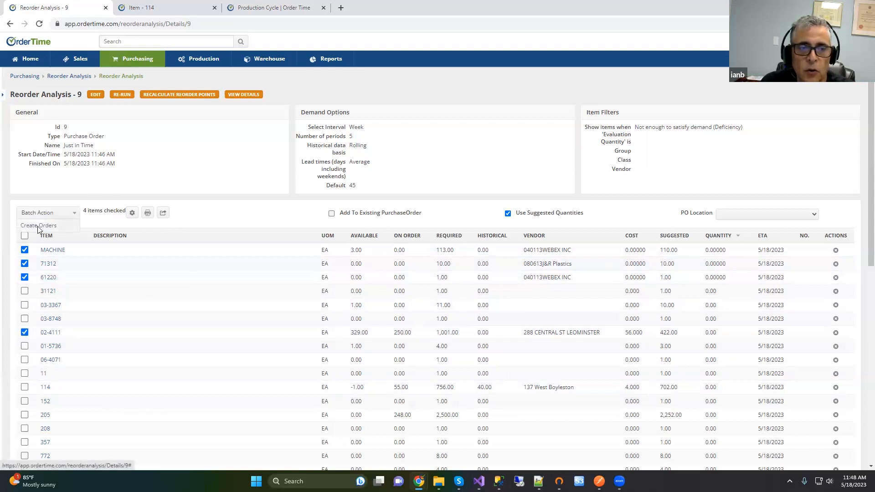
click(41, 228)
click(516, 74)
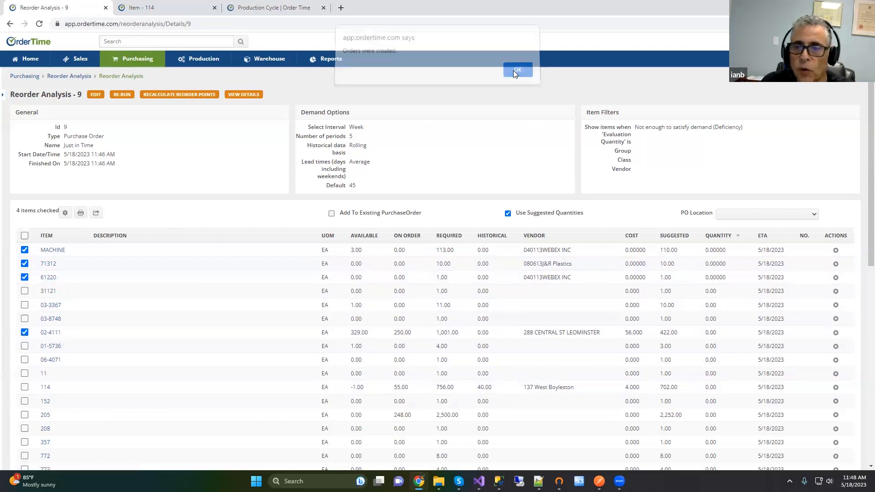
scroll(809, 340, down, 4)
scroll(798, 344, up, 4)
Step: Raise the 02-4111 line on purchase order 982 from 422 to 500 units
click(804, 334)
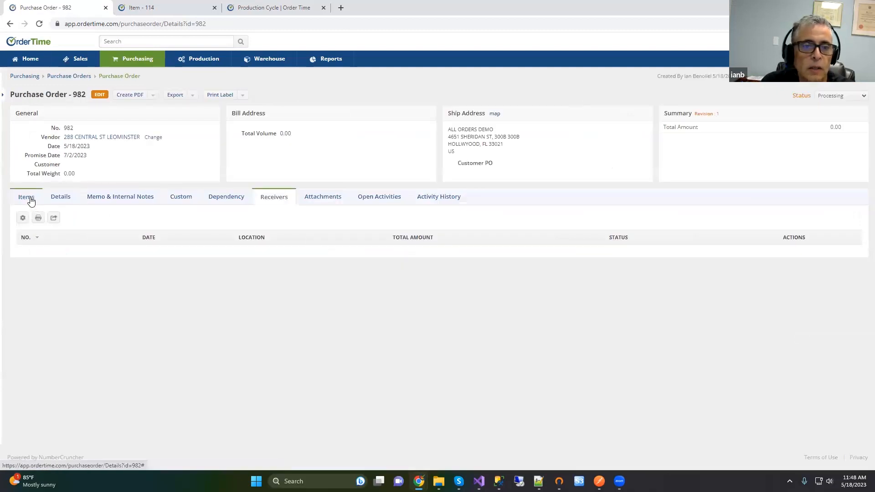
click(30, 200)
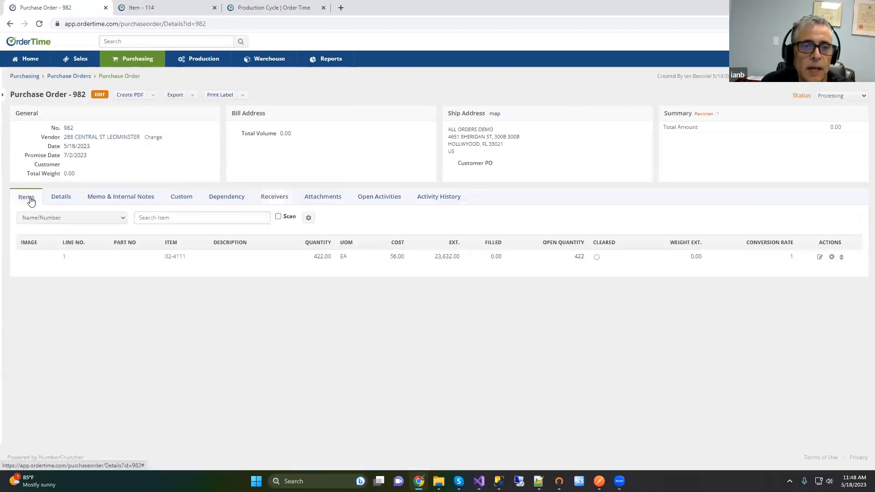
click(319, 257)
click(308, 260)
text(500)
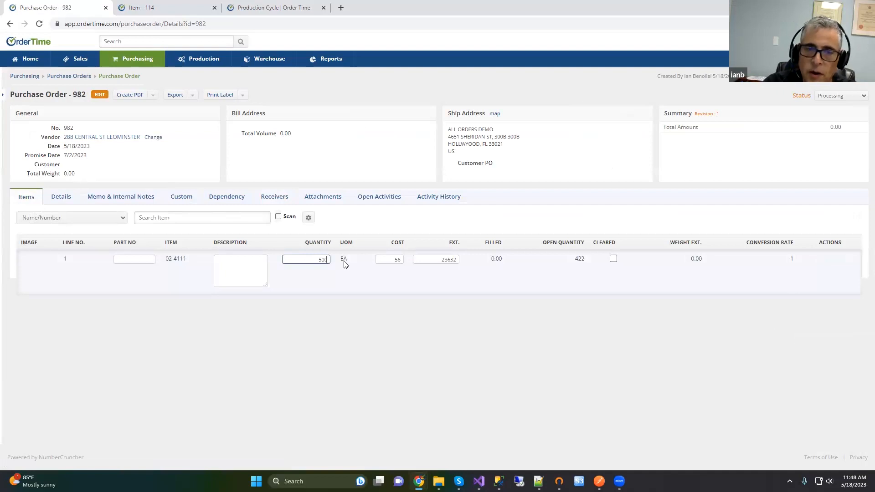
click(307, 311)
click(152, 218)
Step: Add 10 units of VIRGIN RESIN (item 112) to the order
text(112)
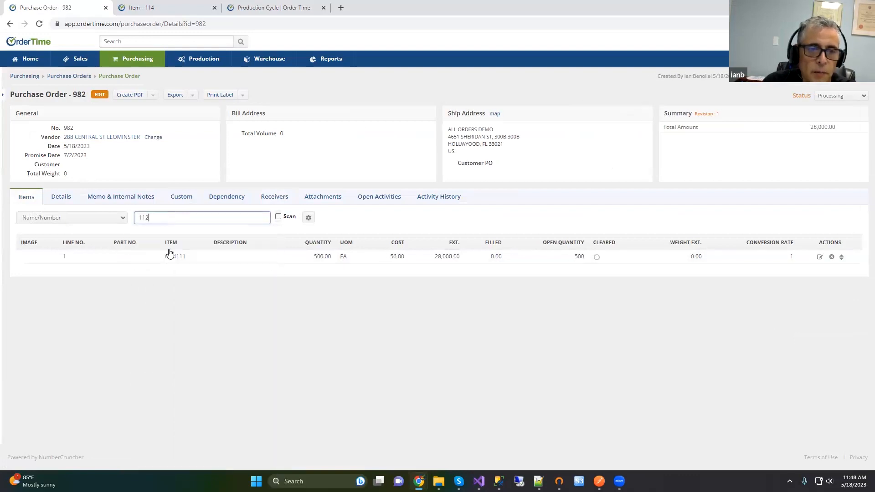
key(Return)
text(10)
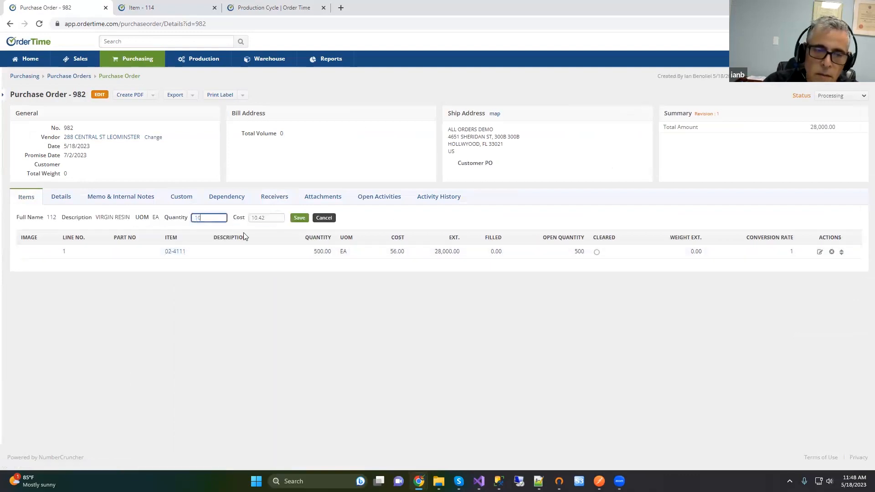
key(Return)
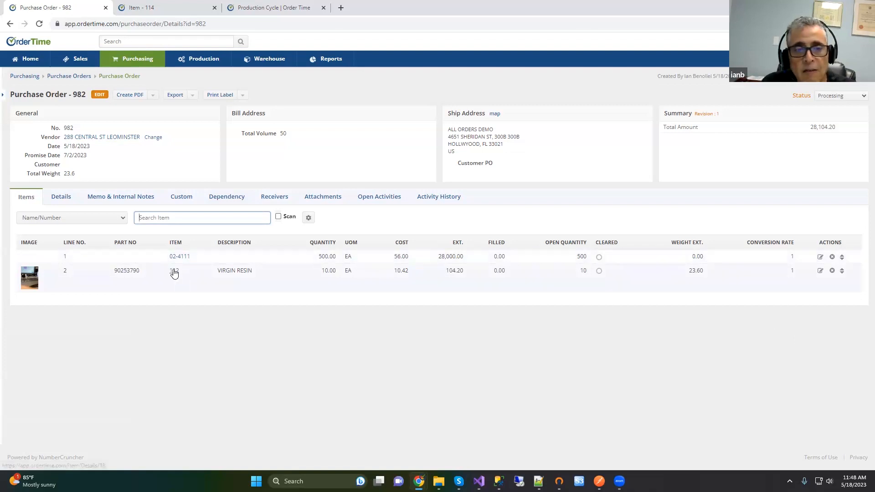
Step: Give line 1 the part number 905890g
click(125, 258)
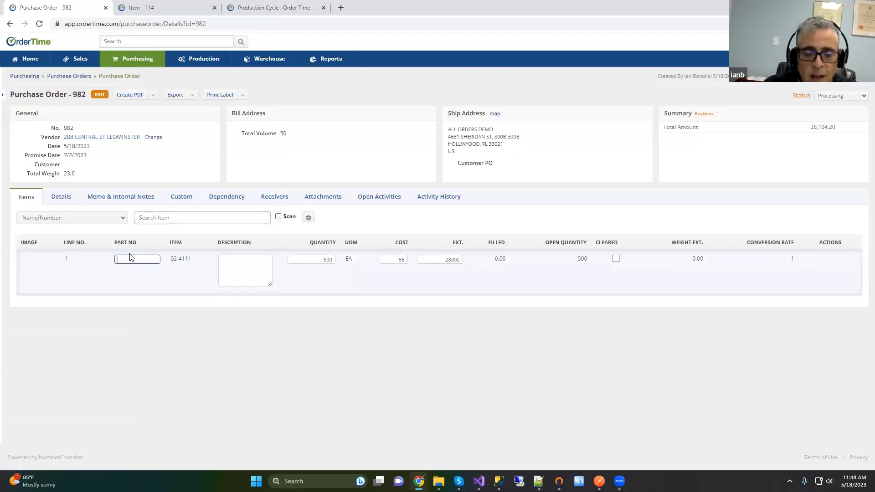
text(905890g)
click(153, 358)
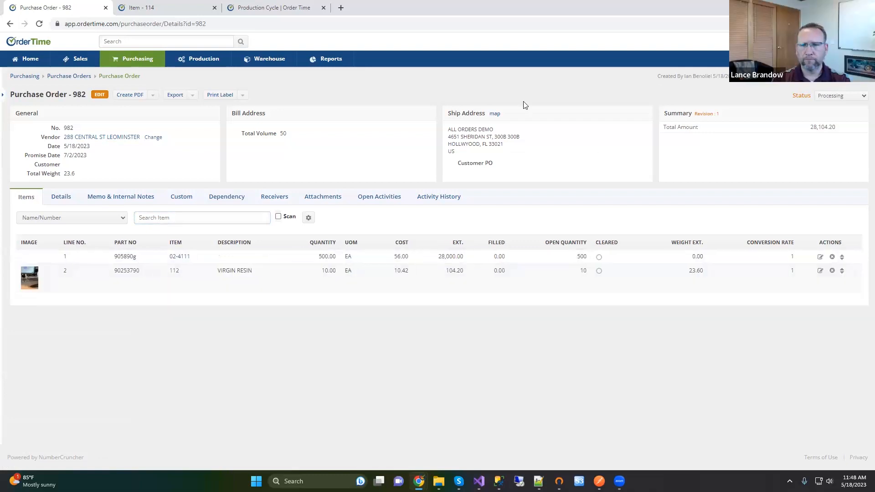
click(153, 97)
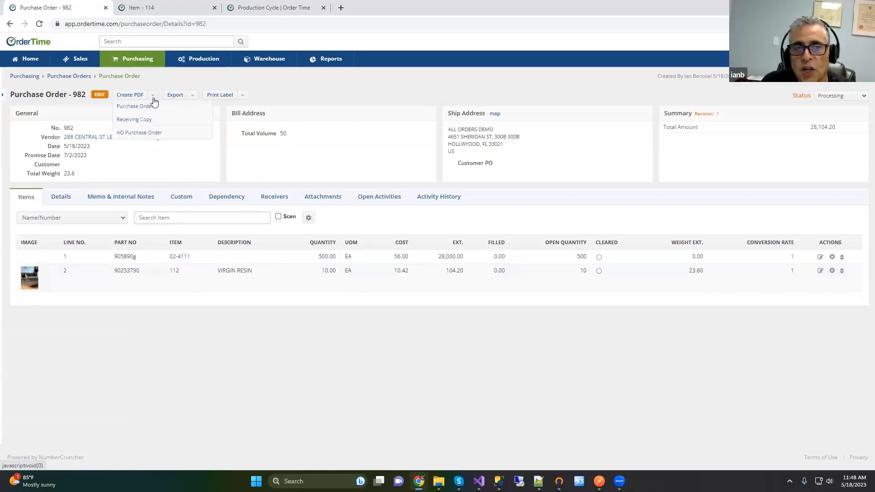
click(143, 107)
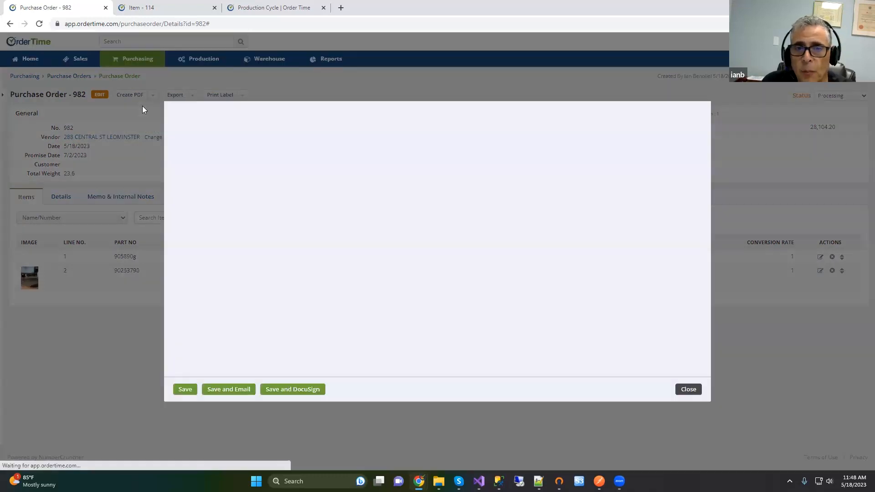
scroll(538, 274, down, 3)
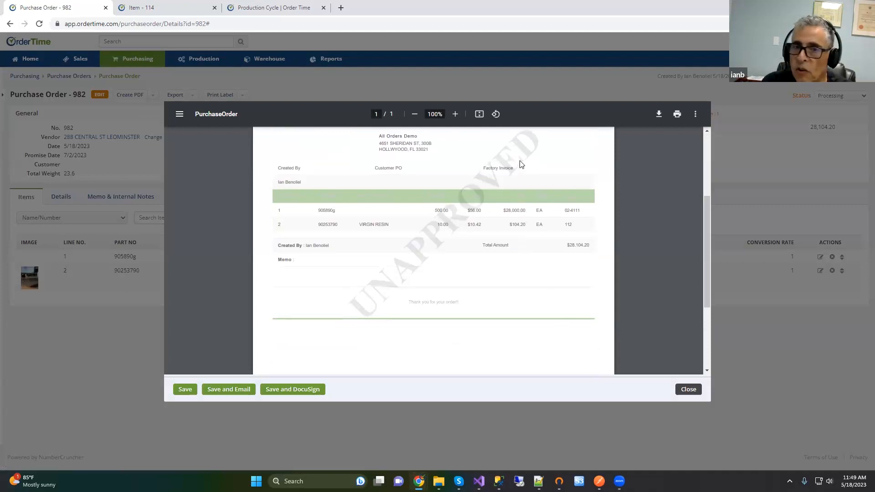
click(688, 390)
click(835, 96)
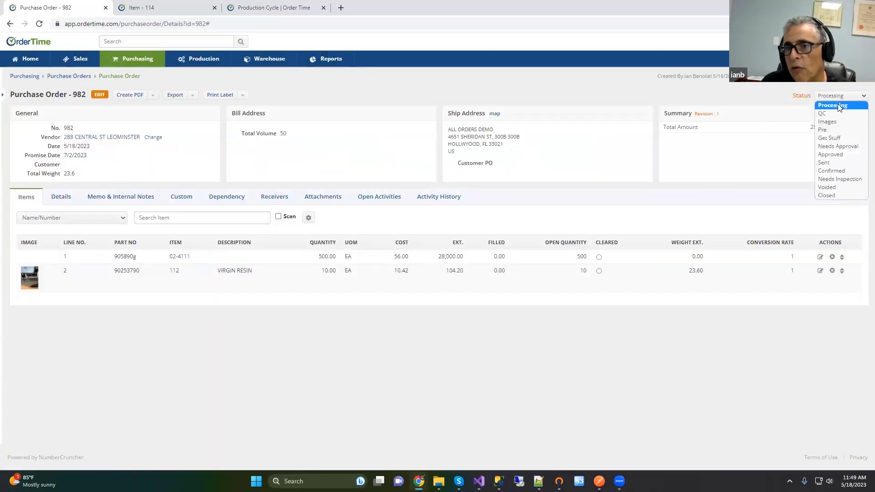
Step: Set purchase order 982 to Approved and preview its Purchase Order PDF
click(834, 154)
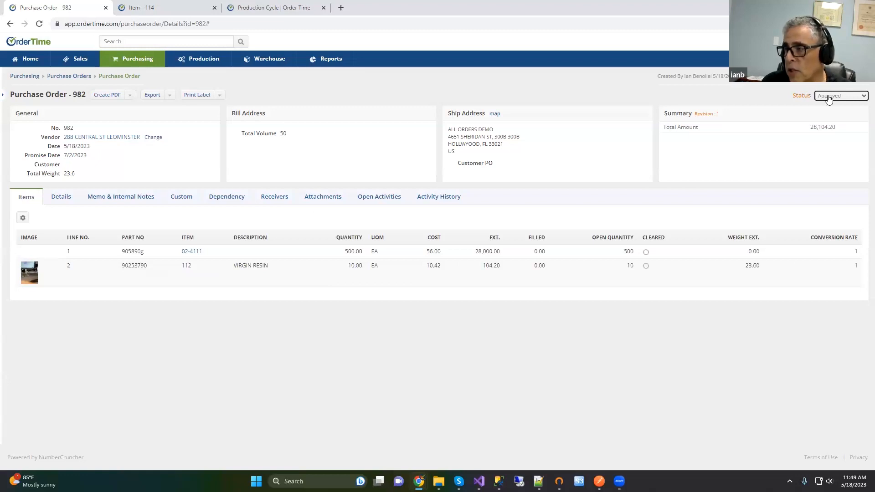
click(131, 96)
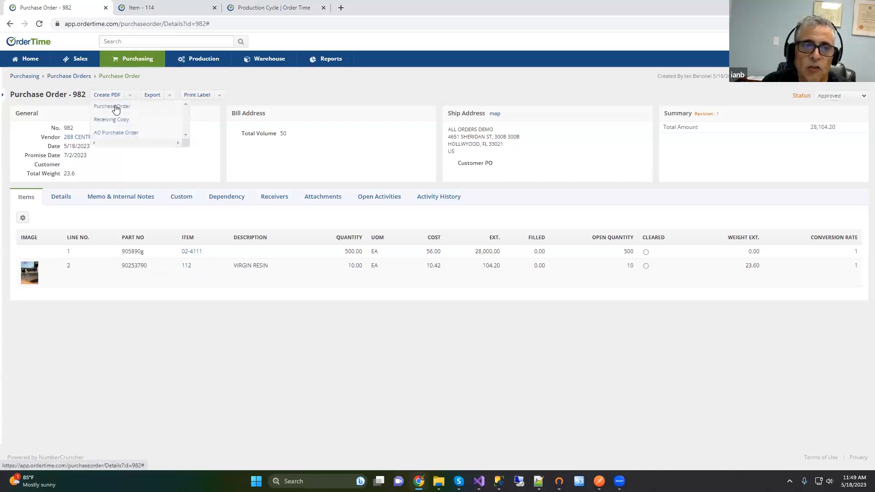
click(115, 108)
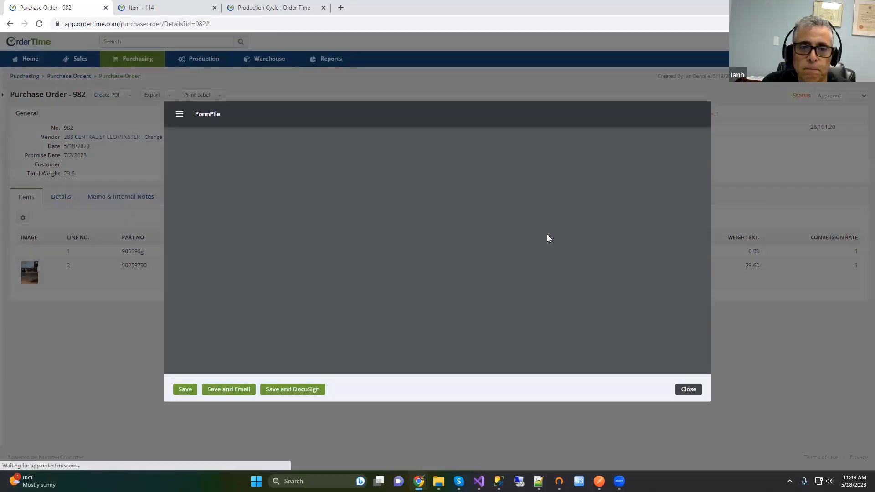
scroll(549, 238, down, 1)
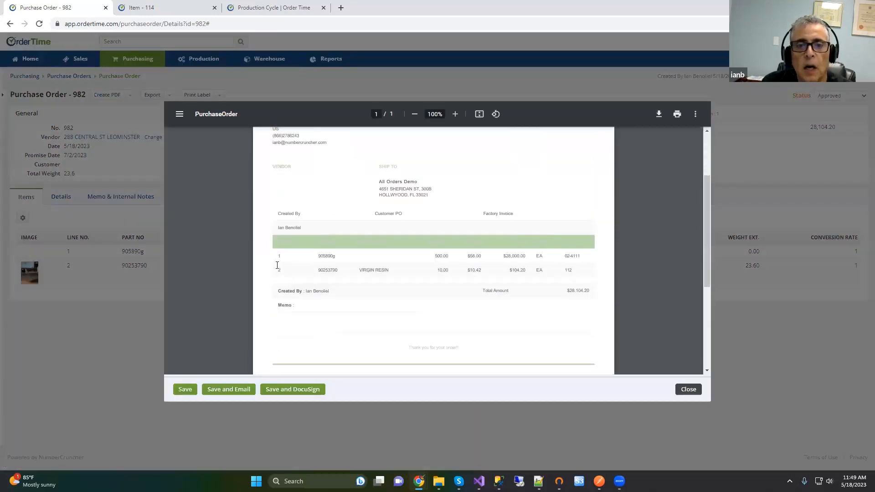
click(689, 389)
Step: Generate the Receiving Copy PDF preview, then save the PDF for emailing
click(131, 97)
click(111, 119)
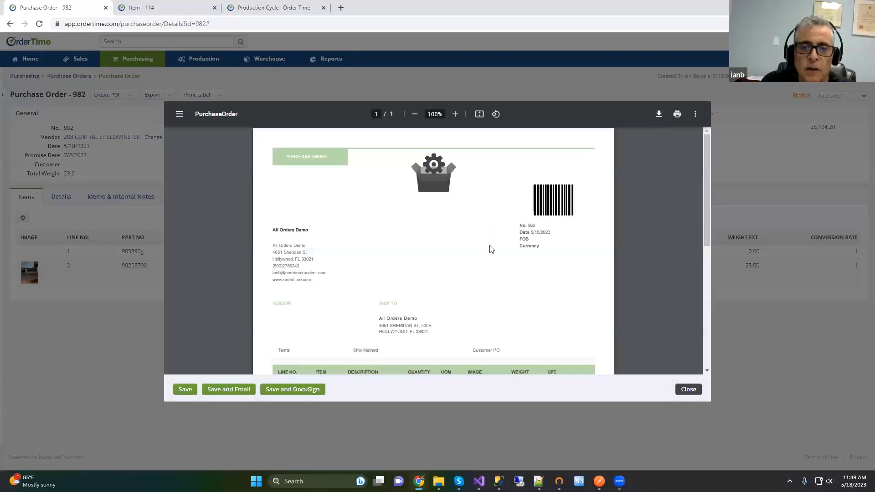
scroll(524, 234, down, 2)
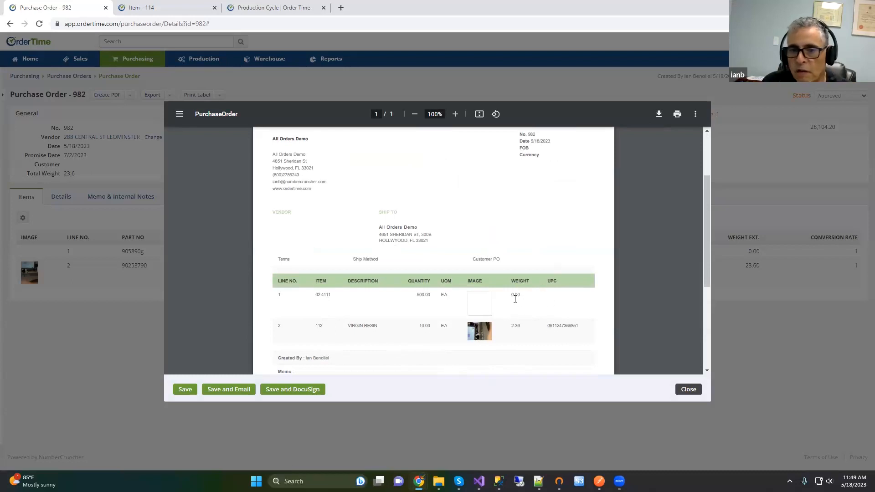
scroll(516, 299, down, 4)
scroll(518, 300, up, 5)
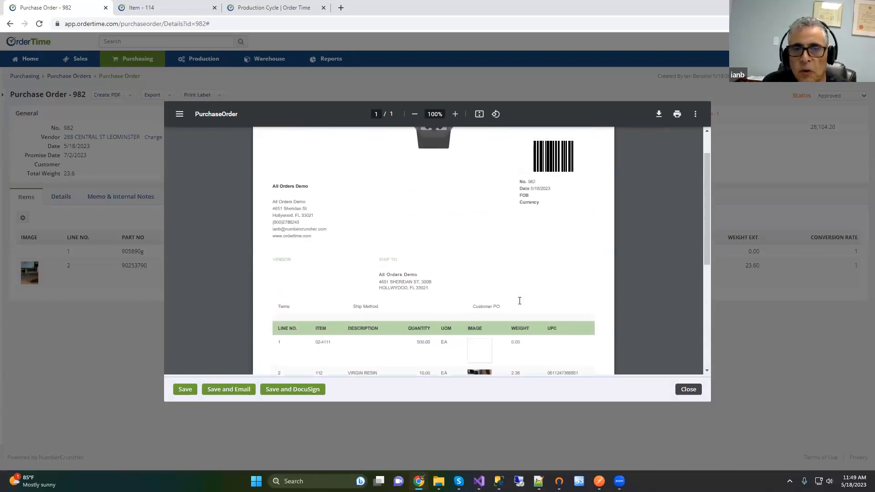
scroll(520, 301, up, 1)
scroll(519, 301, down, 2)
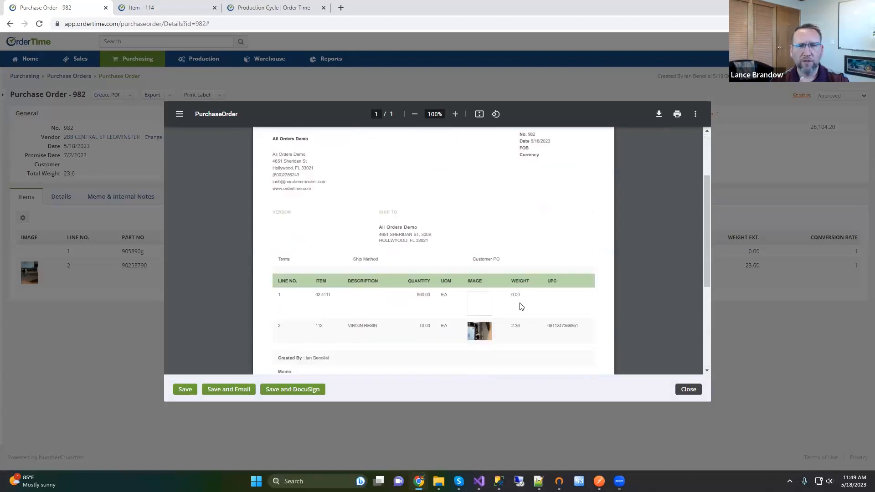
scroll(522, 306, up, 2)
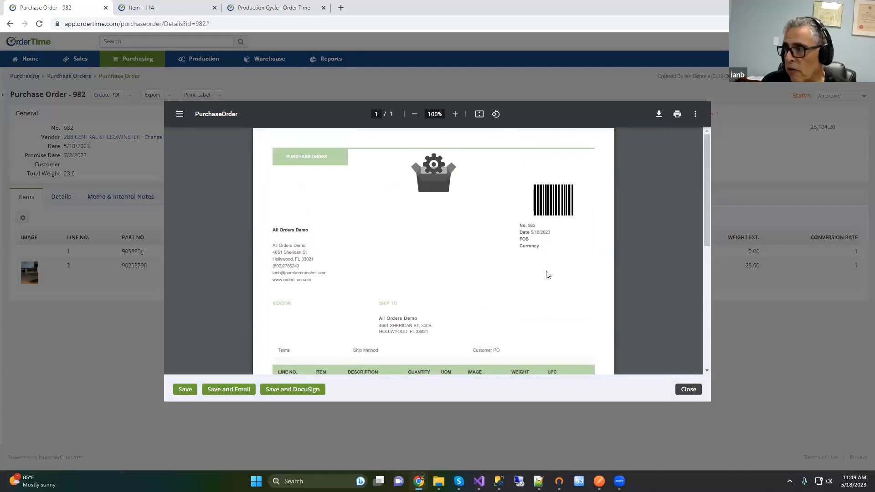
scroll(544, 273, down, 2)
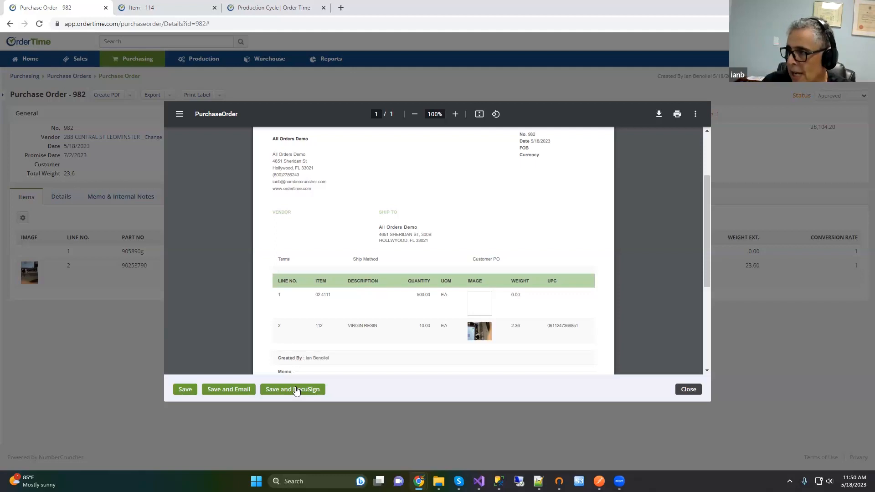
click(234, 391)
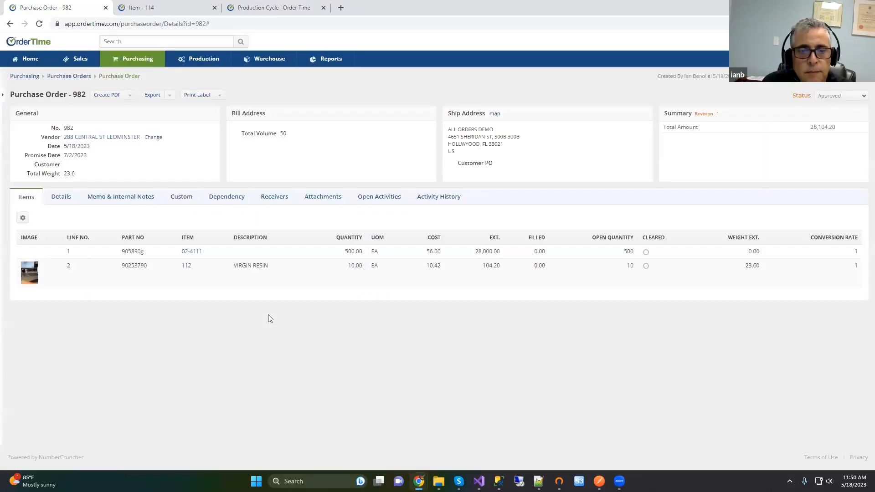
Step: Add your own user address as an additional e-mail recipient
click(327, 165)
click(326, 172)
click(273, 178)
click(273, 228)
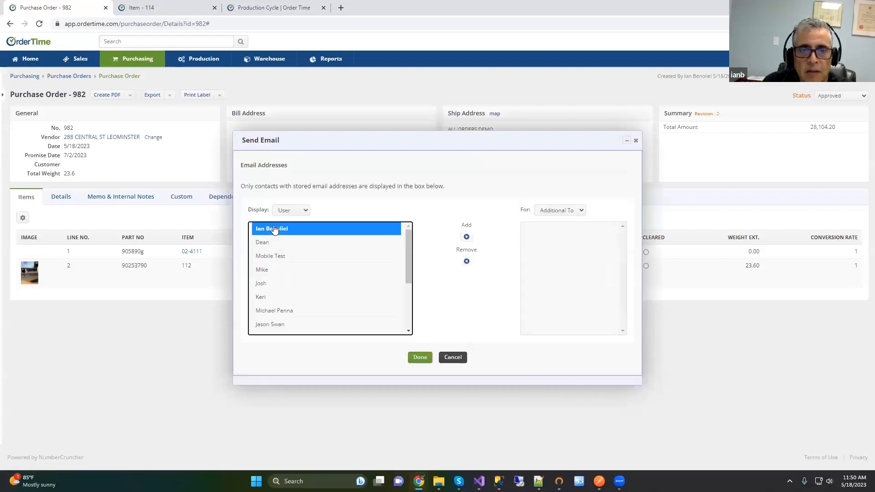
click(466, 237)
click(420, 357)
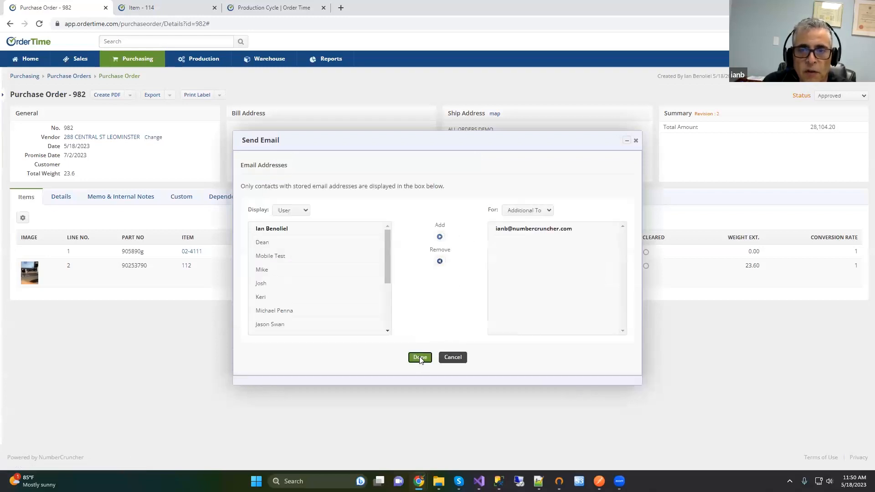
Step: Send the email with the PO Template, then review its attachments and activity history
click(318, 224)
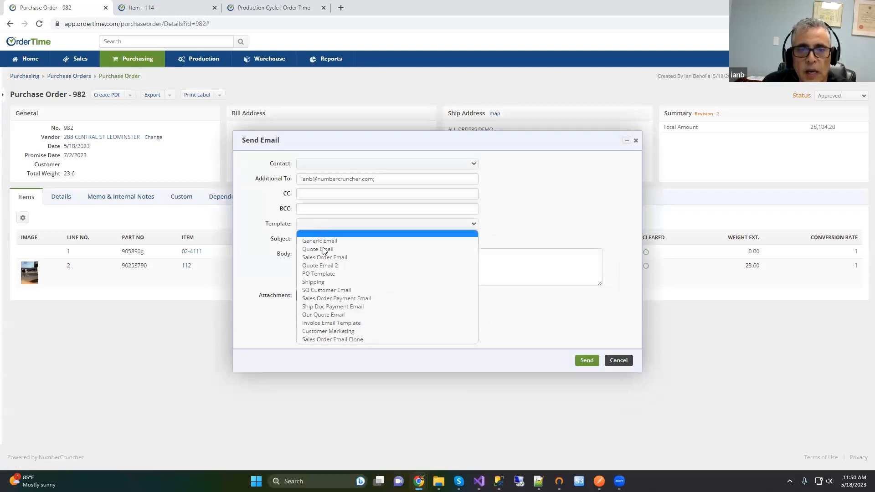
click(310, 277)
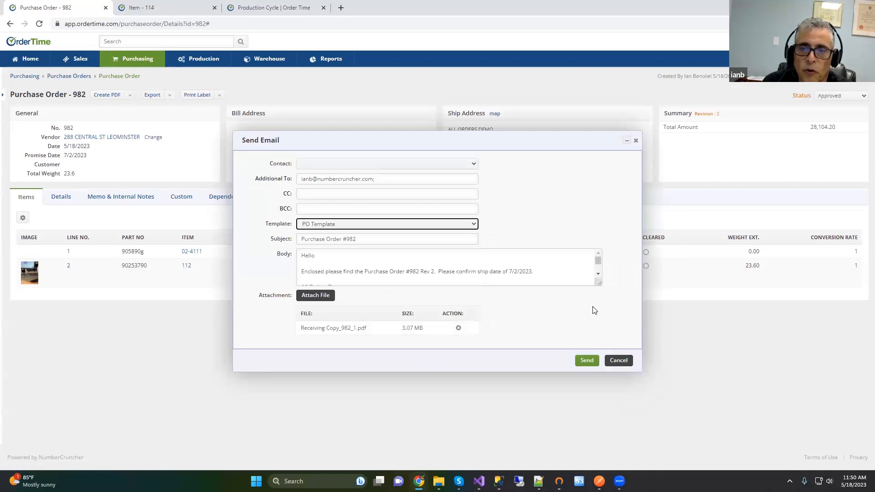
drag(601, 284, 604, 343)
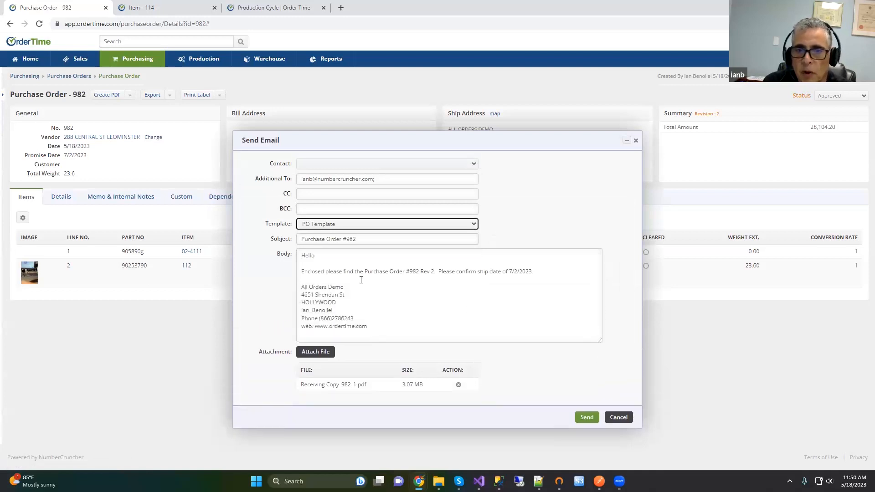
click(590, 418)
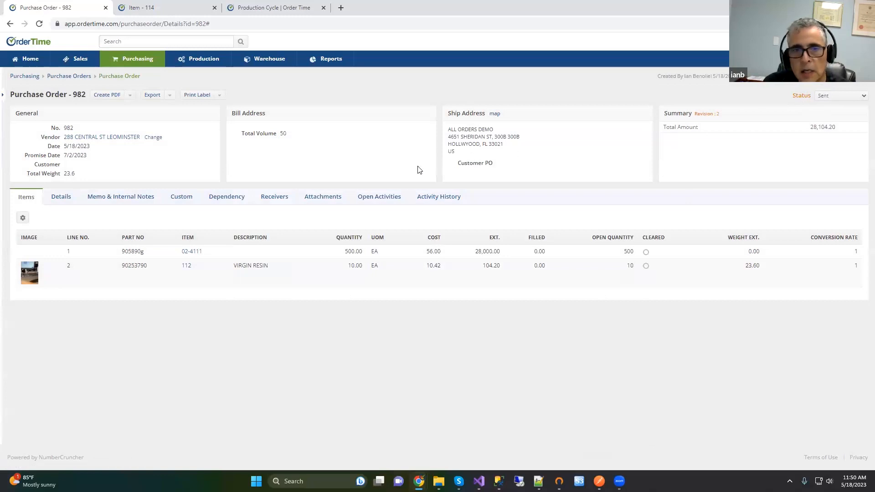
click(331, 196)
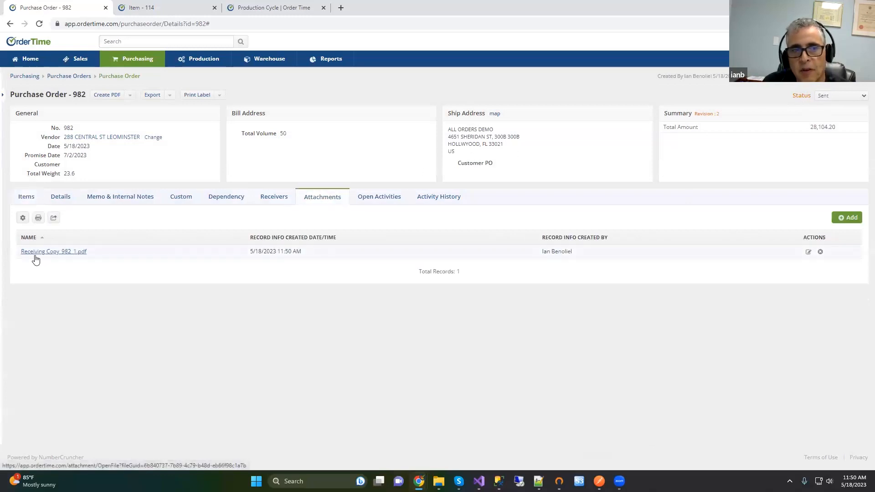
click(422, 199)
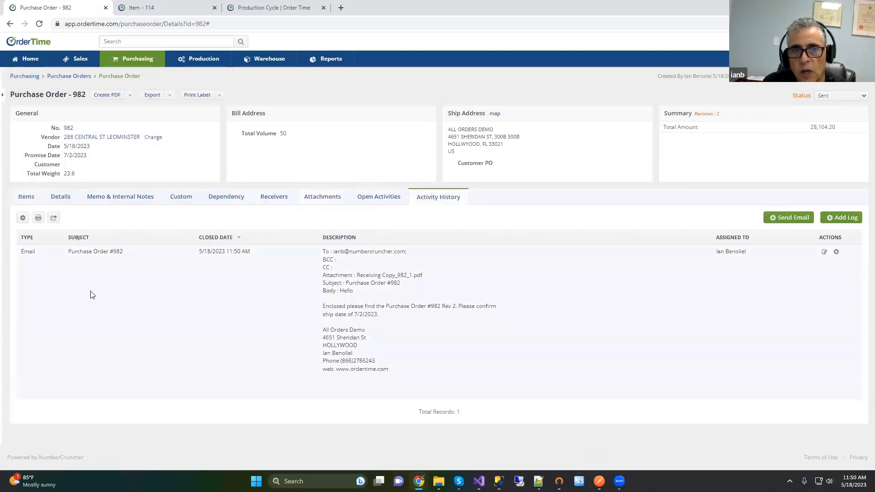
Step: Add a 'follow up' task due May 19, 2023 with a 5 Minutes reminder alarm
click(379, 199)
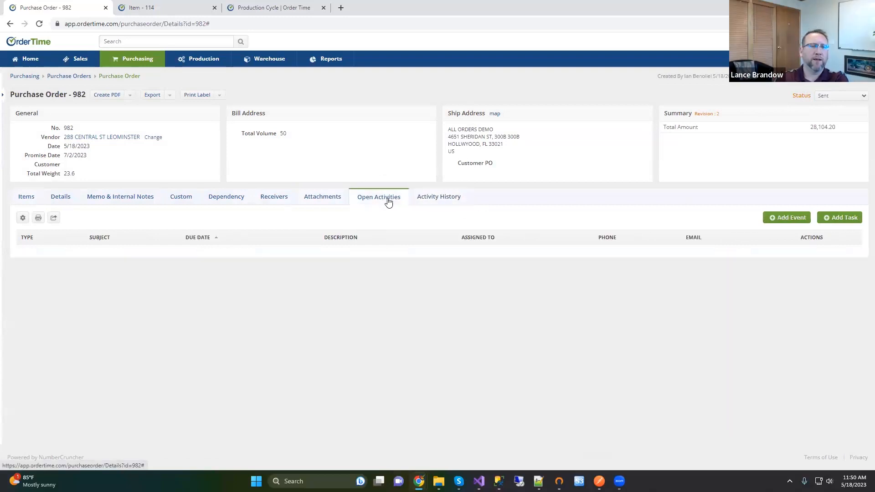
click(844, 218)
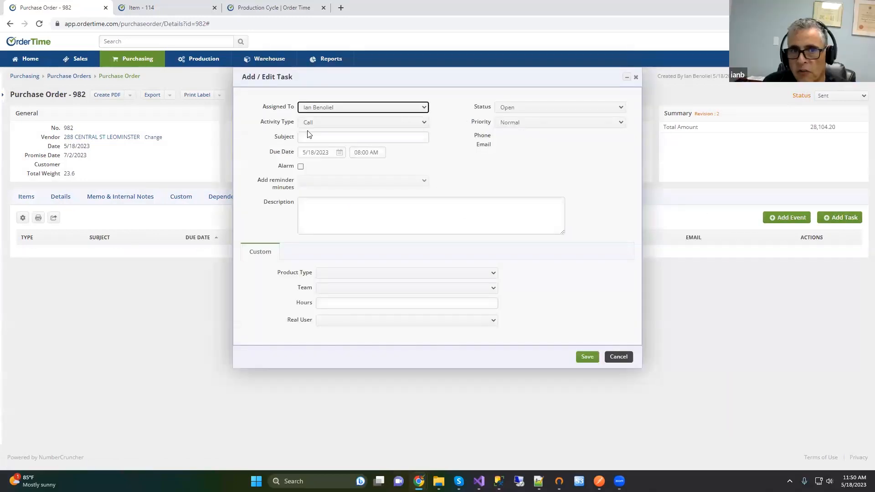
click(313, 140)
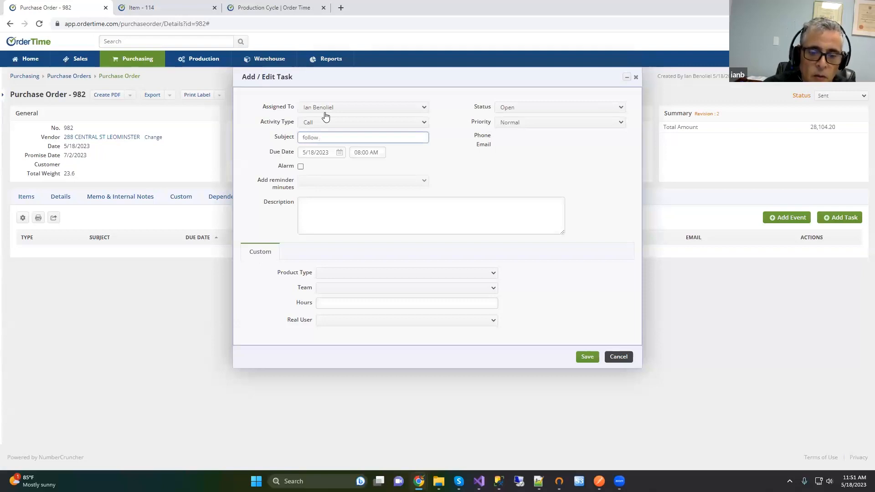
text(follow up)
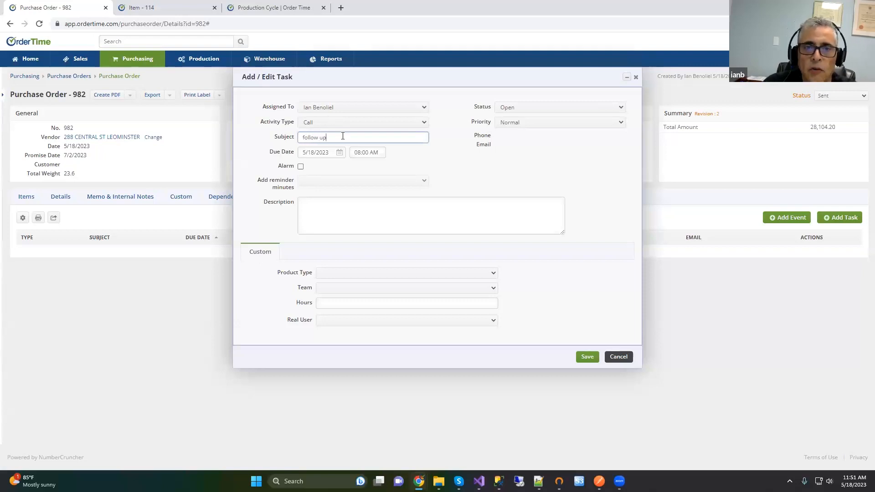
click(339, 153)
click(381, 228)
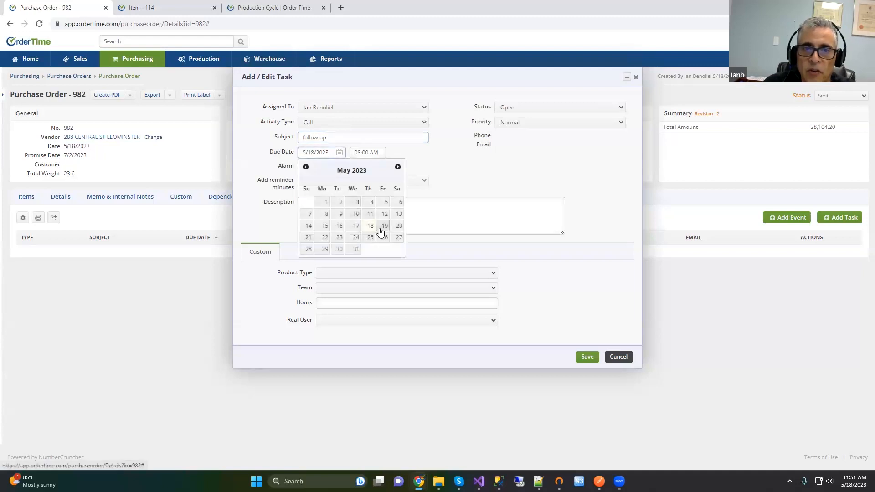
click(301, 166)
click(324, 182)
click(323, 192)
click(590, 358)
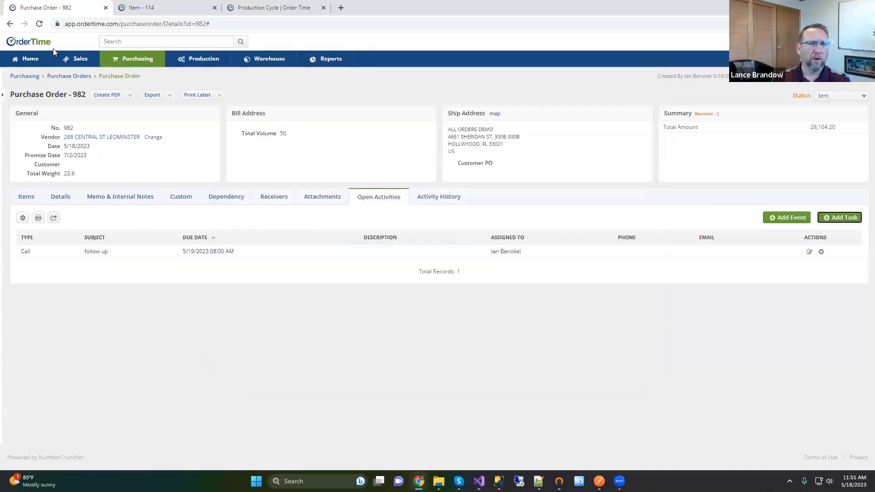
click(30, 59)
scroll(125, 244, down, 3)
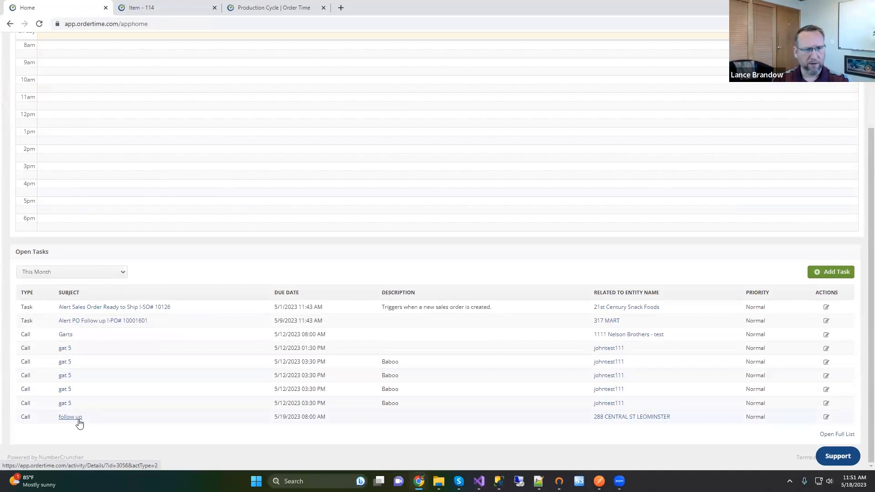
click(78, 419)
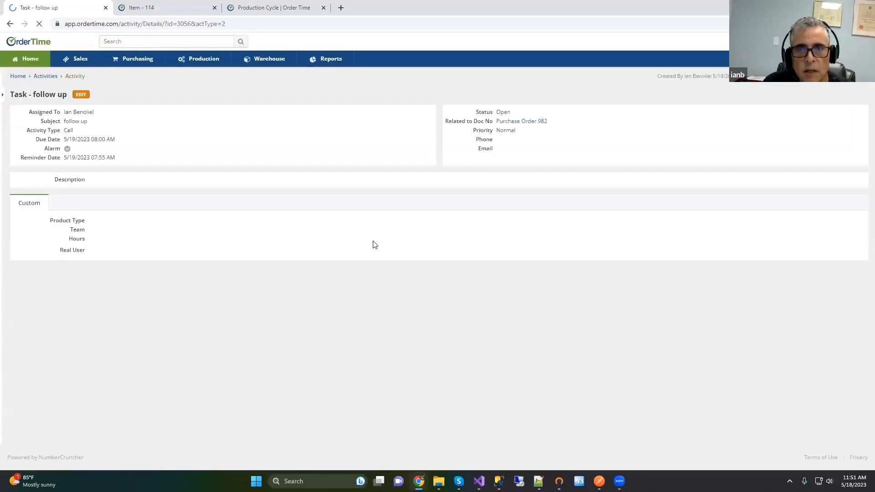
click(525, 122)
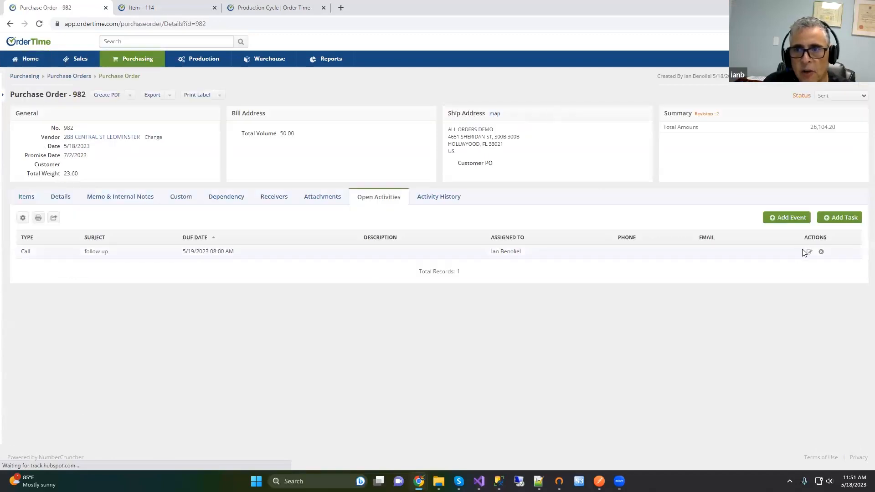
Step: Close the follow up task with description 'notes' and check it in Activity History
click(810, 252)
click(353, 203)
text(notes)
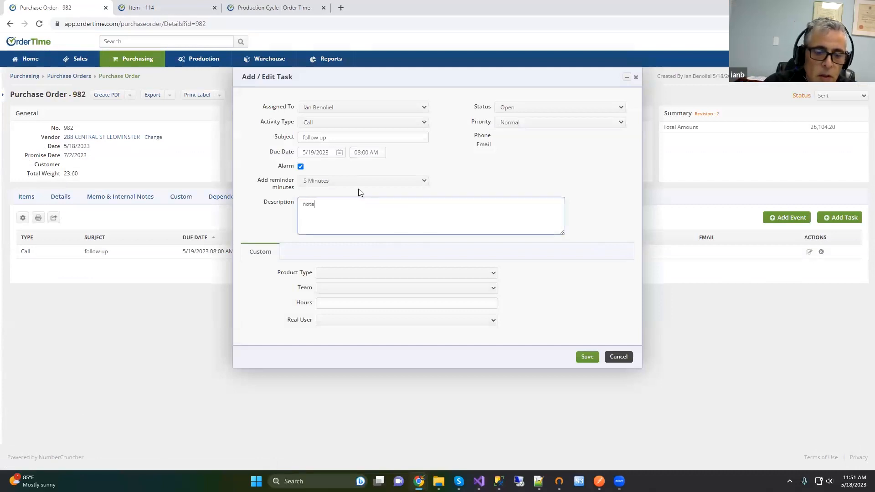
click(518, 108)
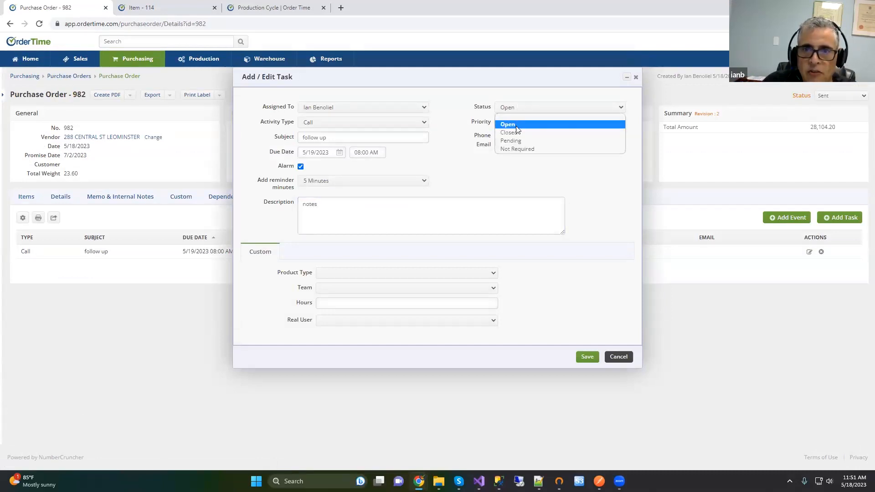
click(515, 130)
click(581, 360)
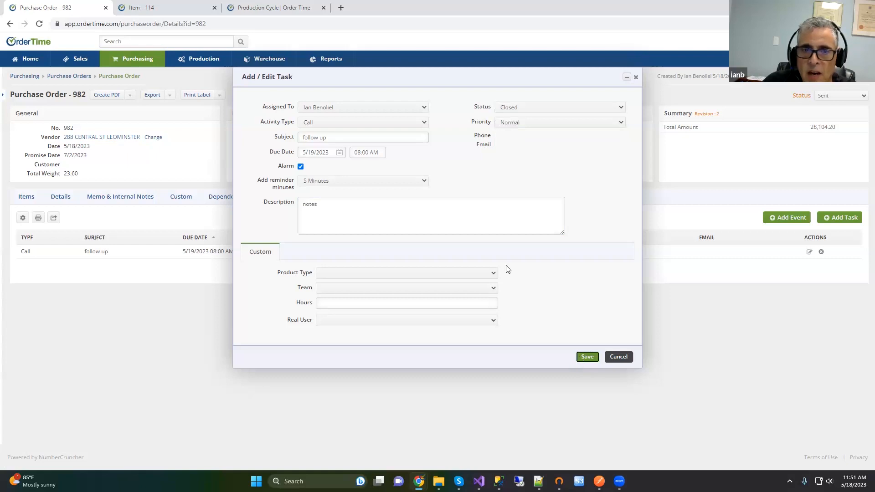
click(428, 200)
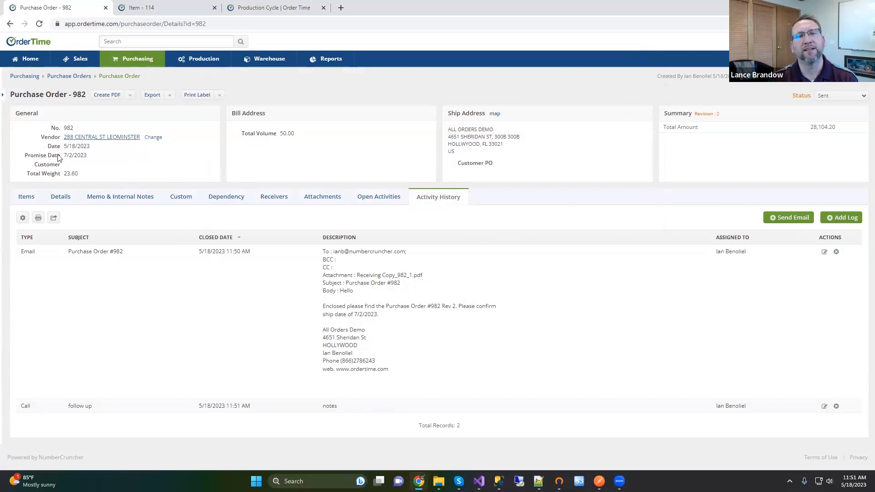
Step: Show the Items tab listing purchase order 982's two line items
click(18, 193)
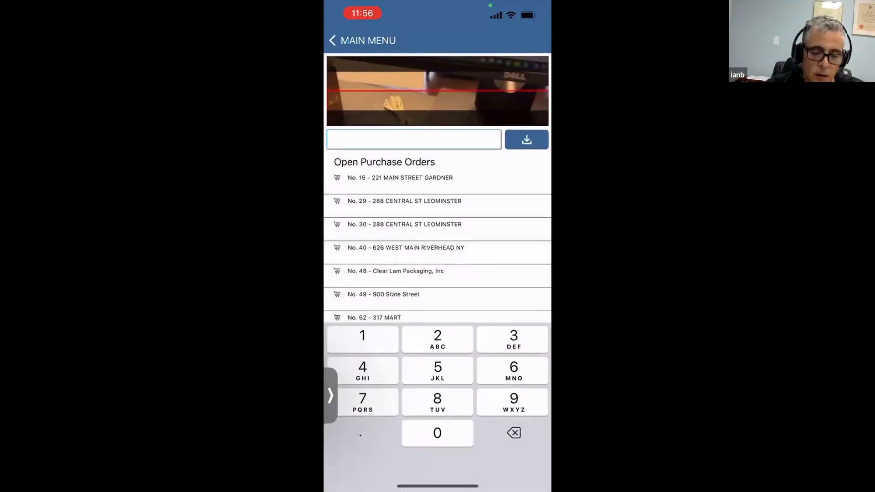
Step: Download purchase order 982 to the mobile app for receiving
text(982)
click(527, 140)
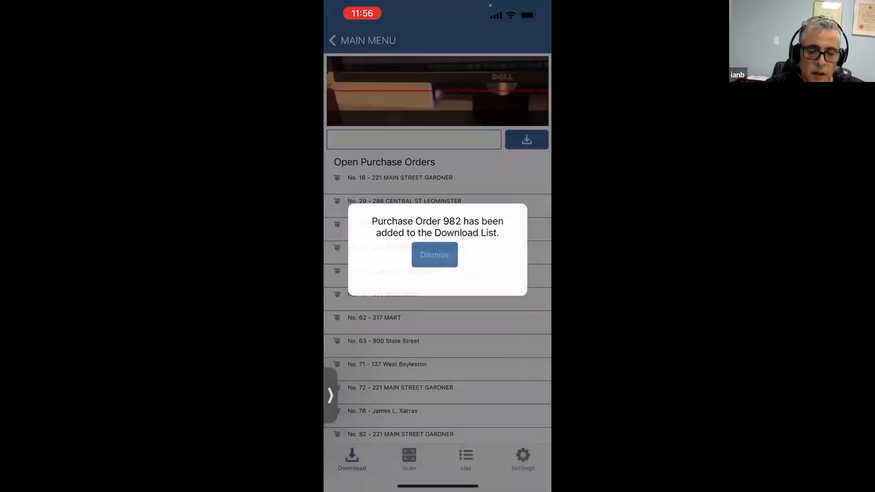
click(434, 254)
click(408, 458)
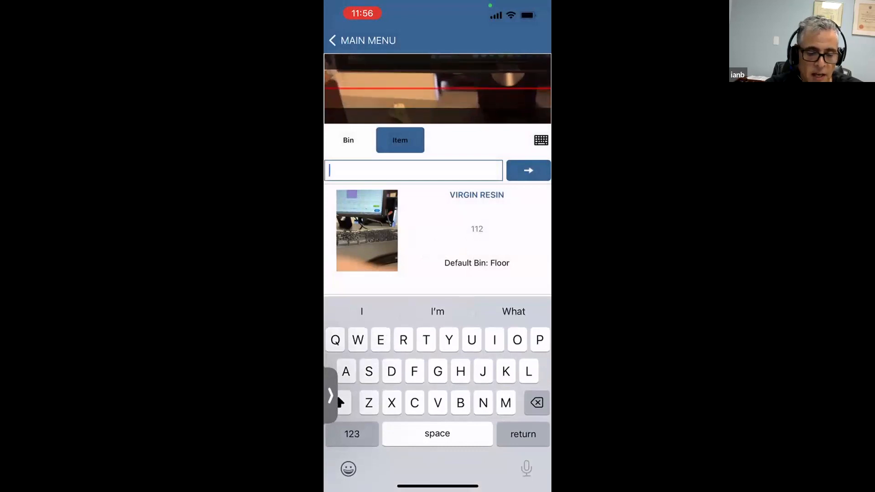
Step: Scan item 112 and submit its bin, receiving one VIRGIN RESIN into Floor
click(352, 434)
text(112)
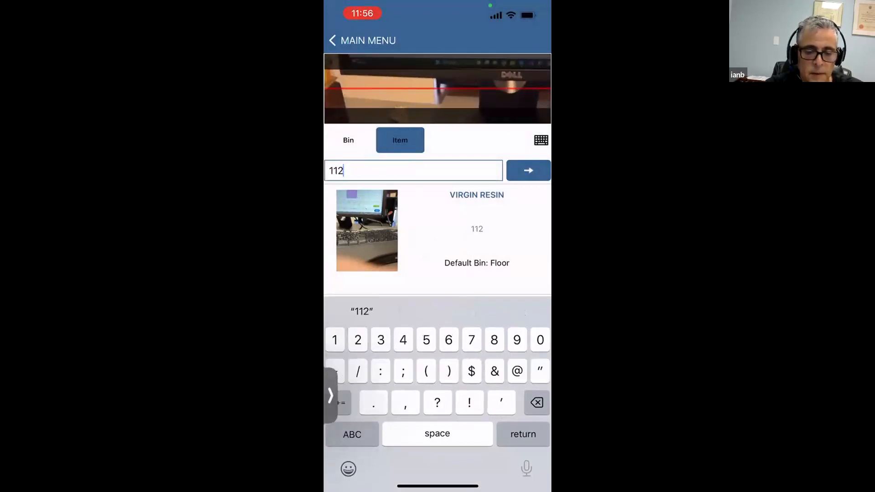
key(Return)
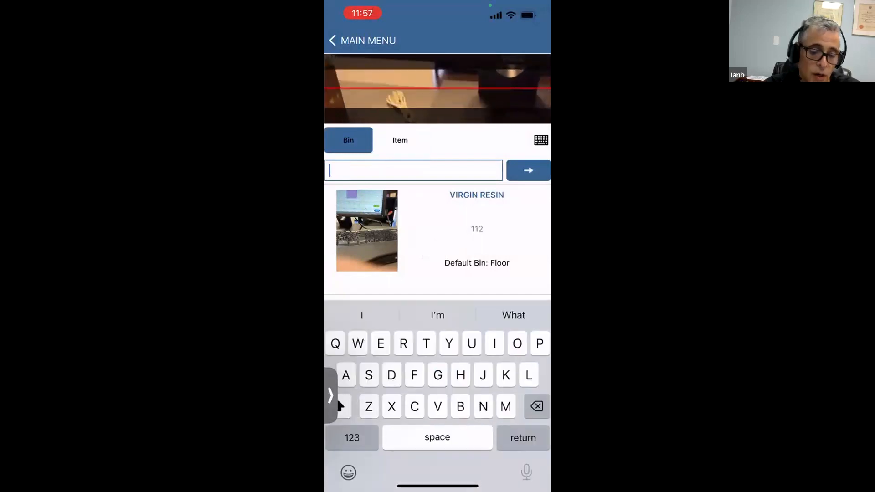
click(352, 434)
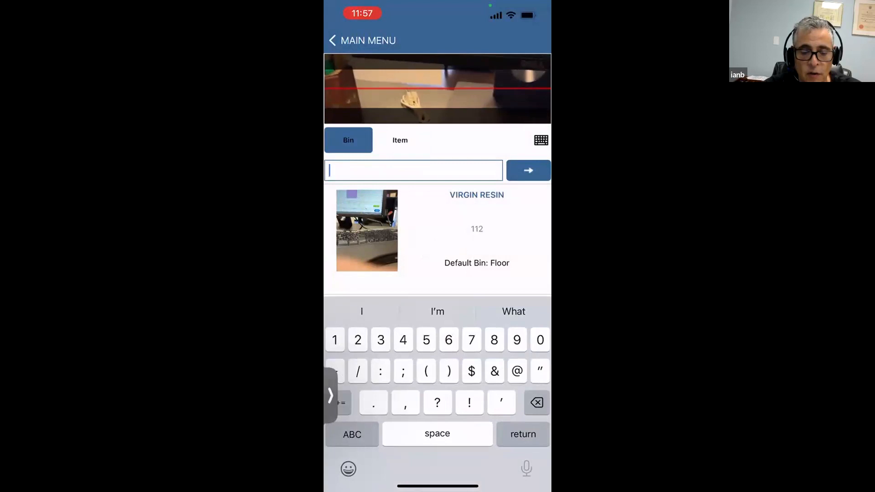
click(351, 434)
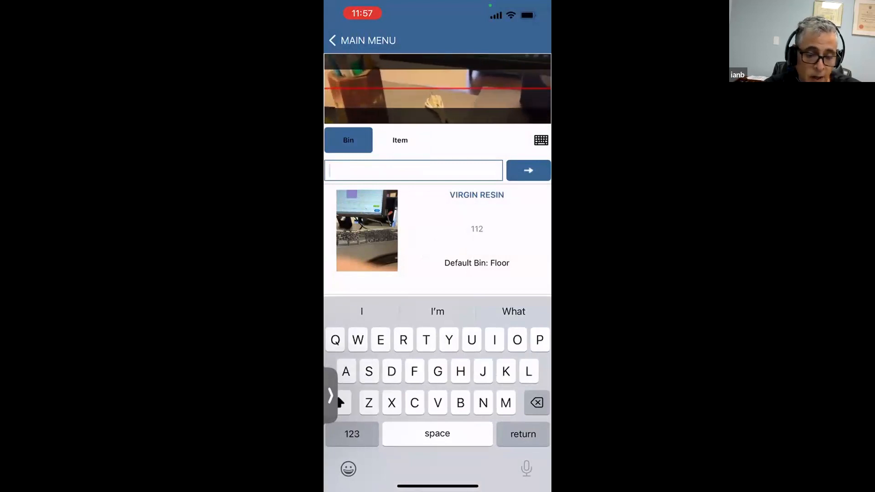
click(352, 433)
click(352, 434)
text(G)
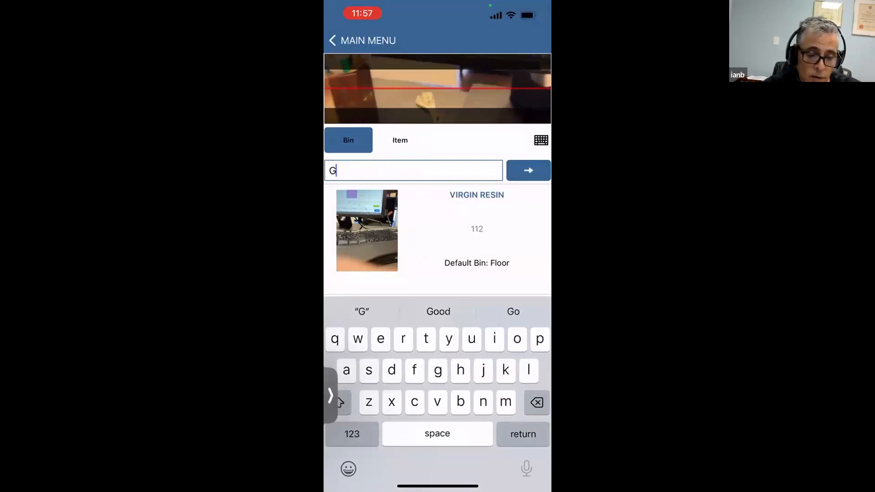
click(352, 434)
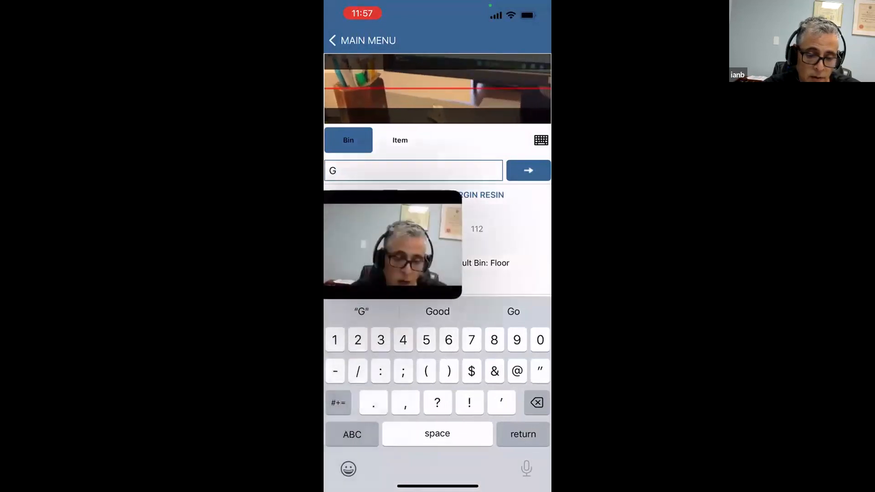
text(-)
key(Return)
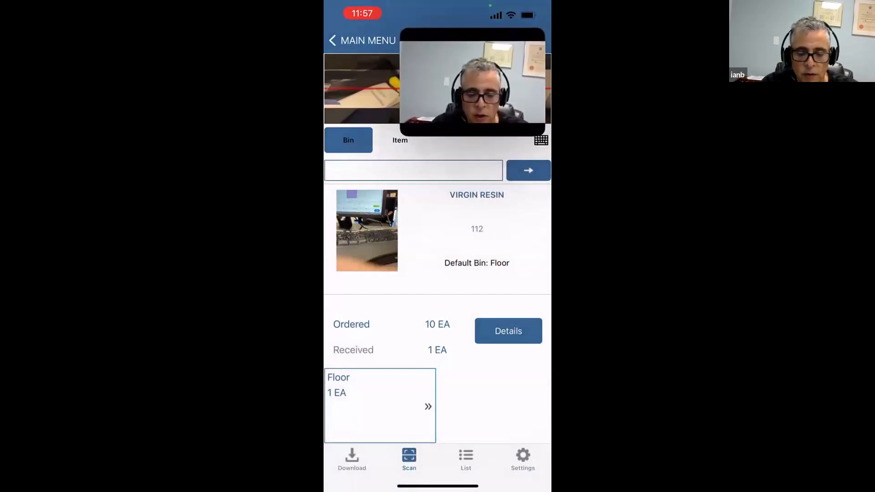
click(523, 459)
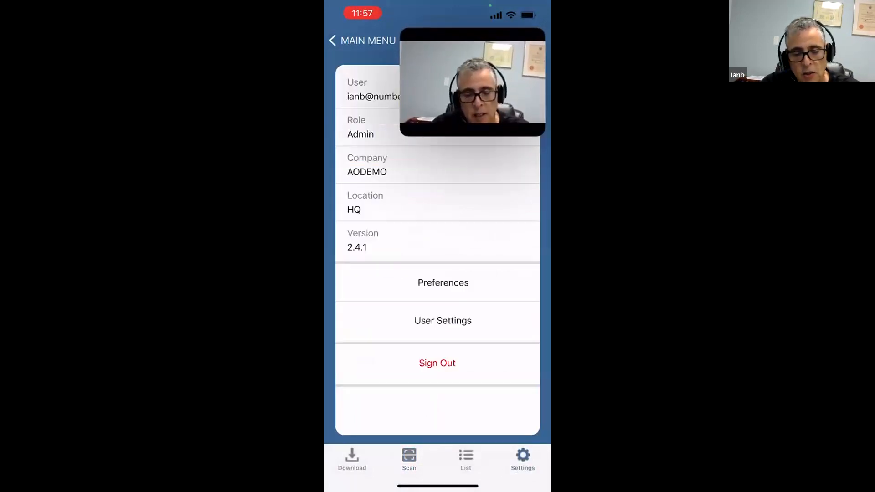
Step: Set Pick Quantity After Scan to Manual in the scanning preferences
click(443, 282)
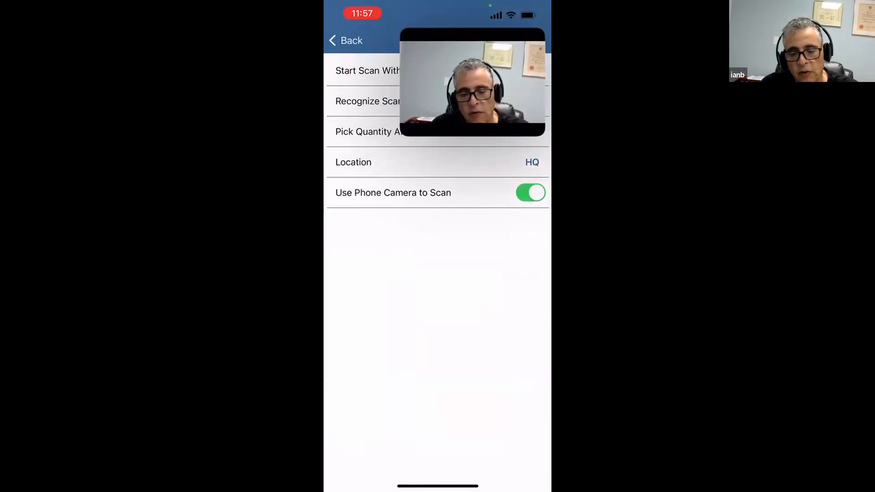
drag(472, 82, 330, 437)
click(386, 131)
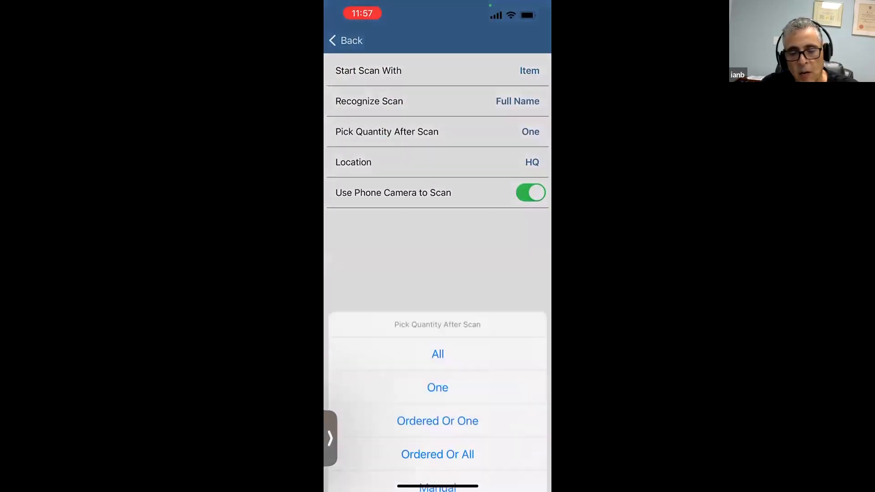
click(437, 418)
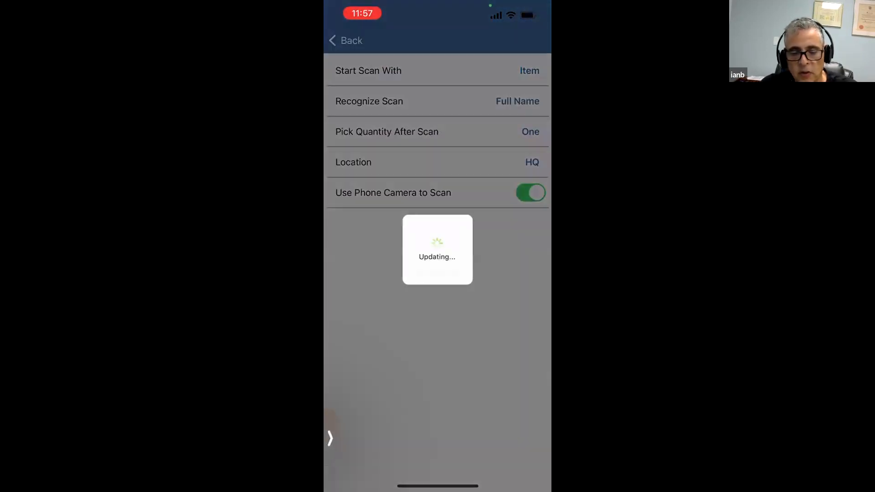
click(346, 40)
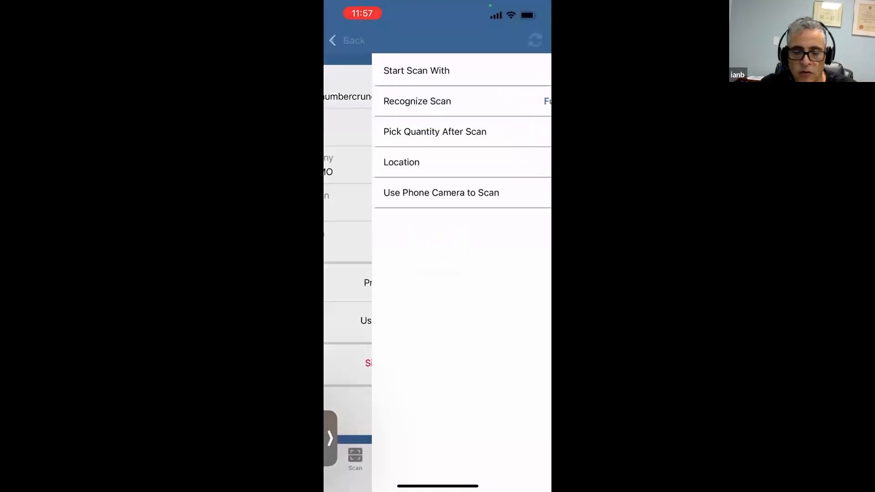
click(345, 40)
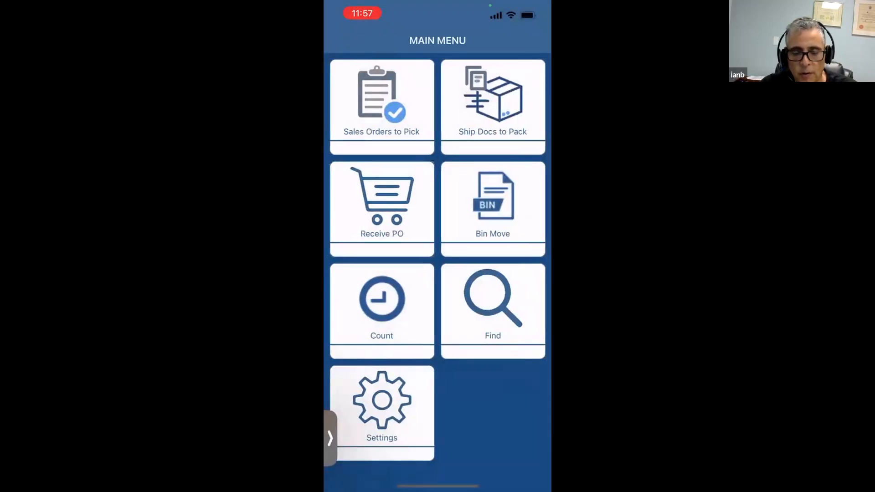
Step: Receive 9 VIRGIN RESIN (item 112) into bin G-3 against purchase order 982
click(382, 107)
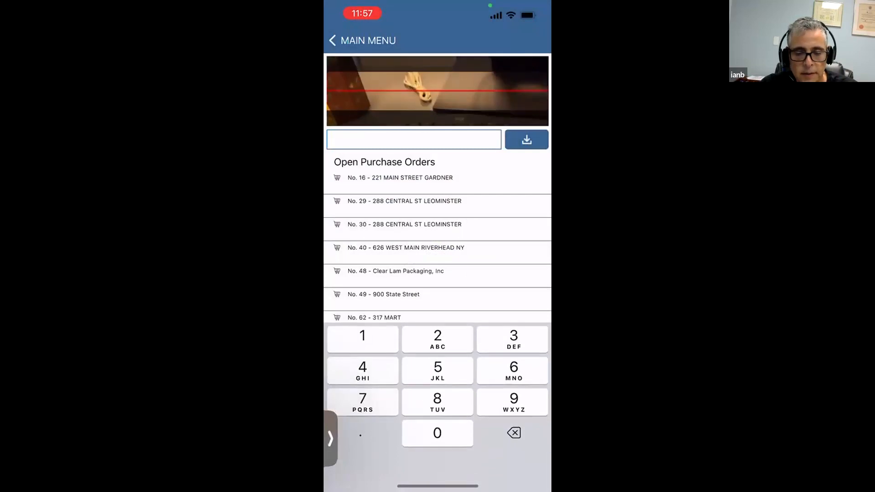
click(409, 459)
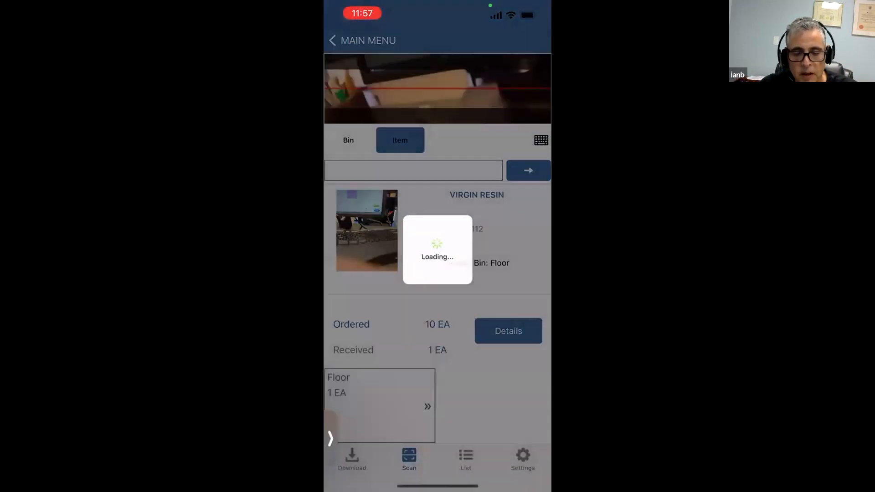
text(112)
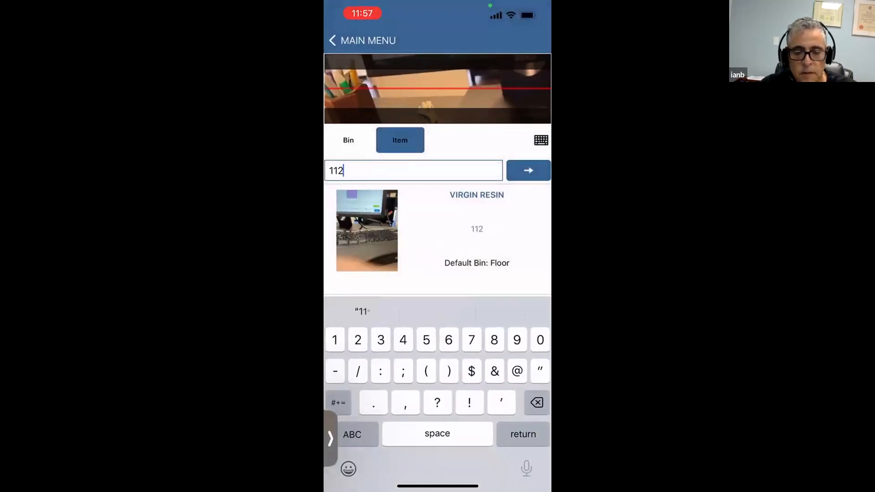
key(Return)
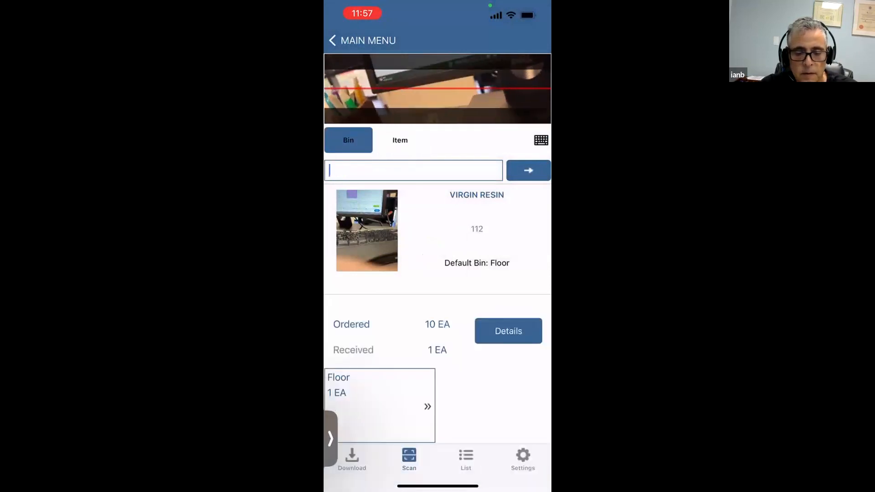
text(G-3)
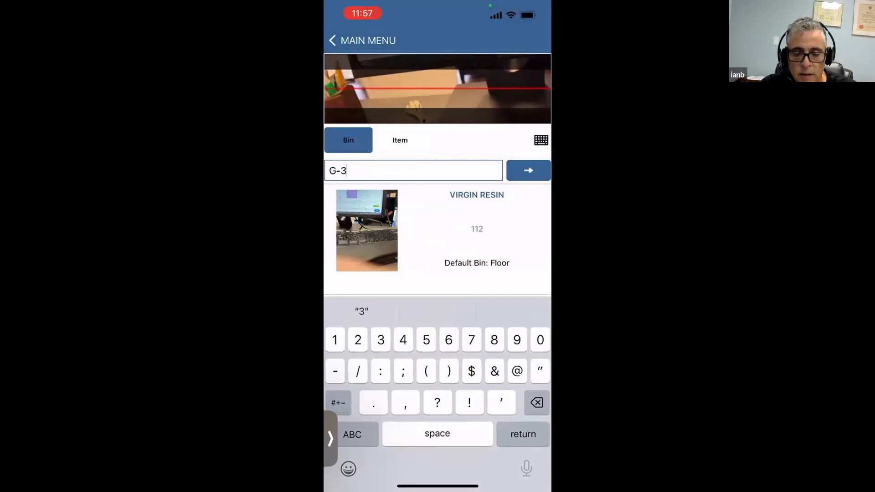
key(Return)
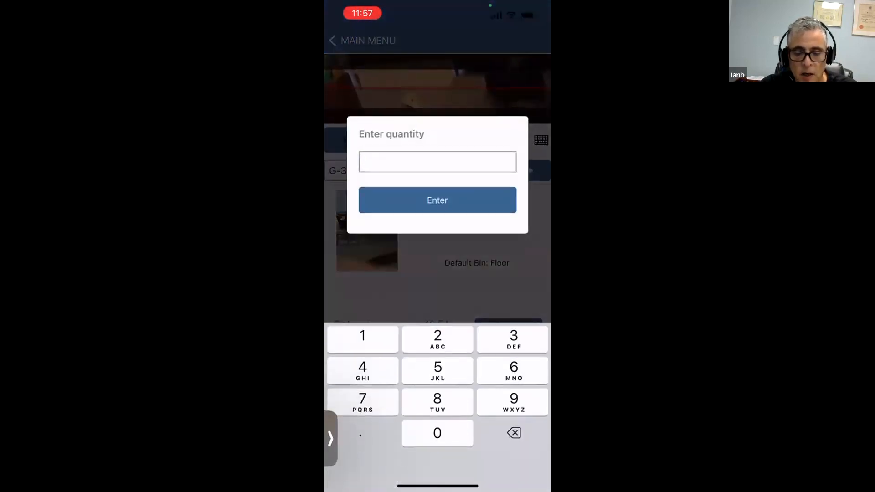
text(9)
click(438, 200)
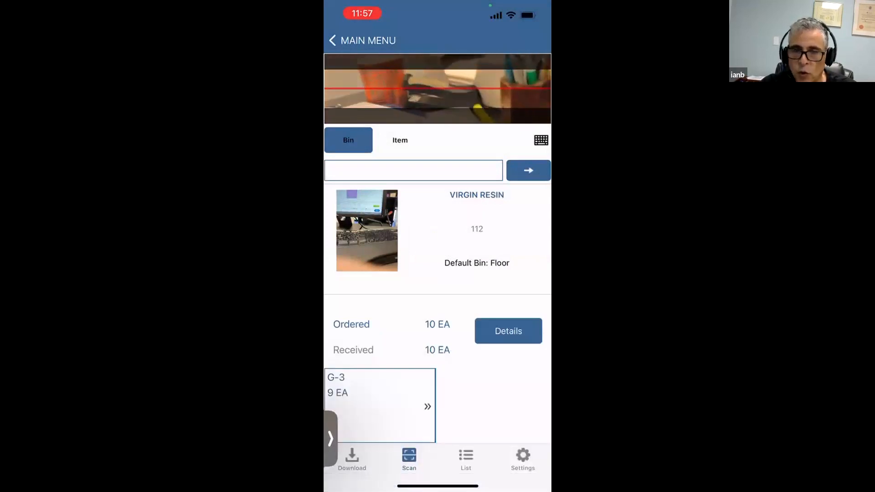
Step: Look up item 02-4111 for receiving
click(400, 140)
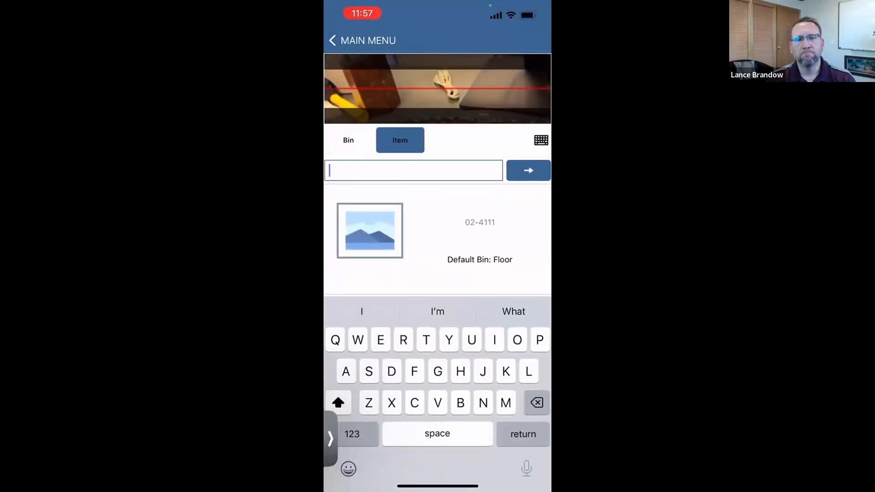
click(352, 434)
text(02)
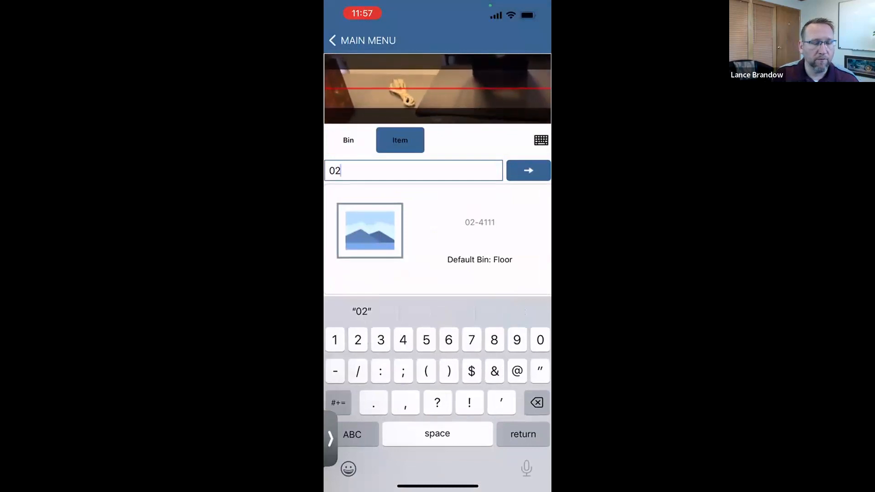
click(352, 434)
click(352, 434)
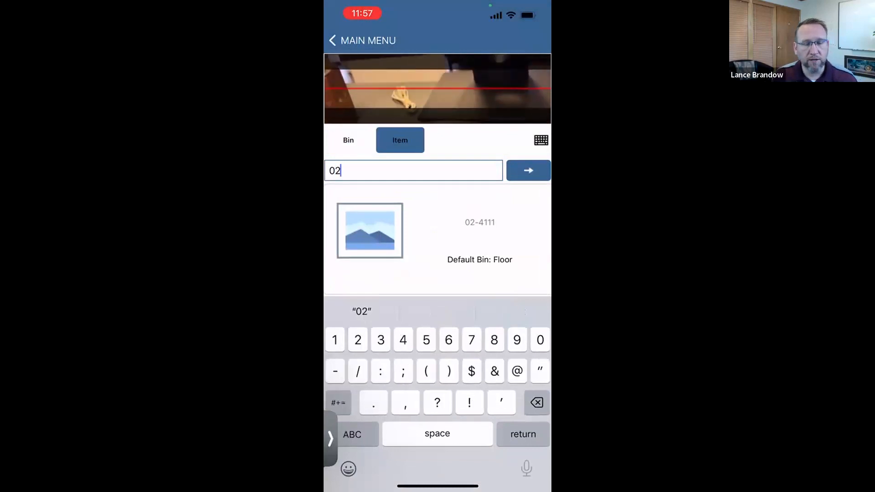
text(-4111)
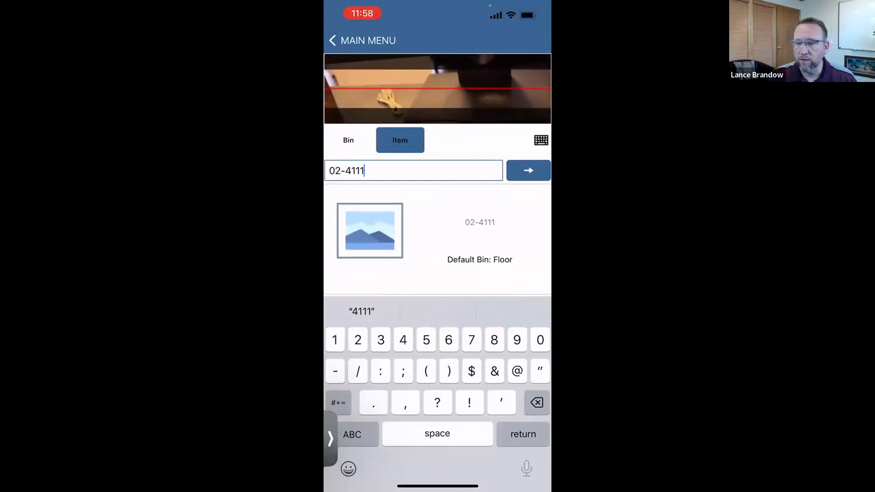
key(Return)
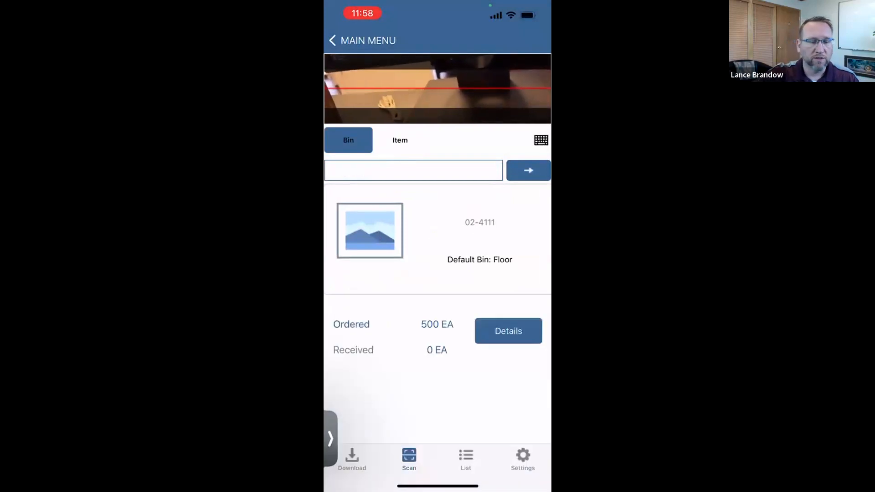
Step: Enter bin Floor and a received quantity of 400
click(413, 171)
text(Fl)
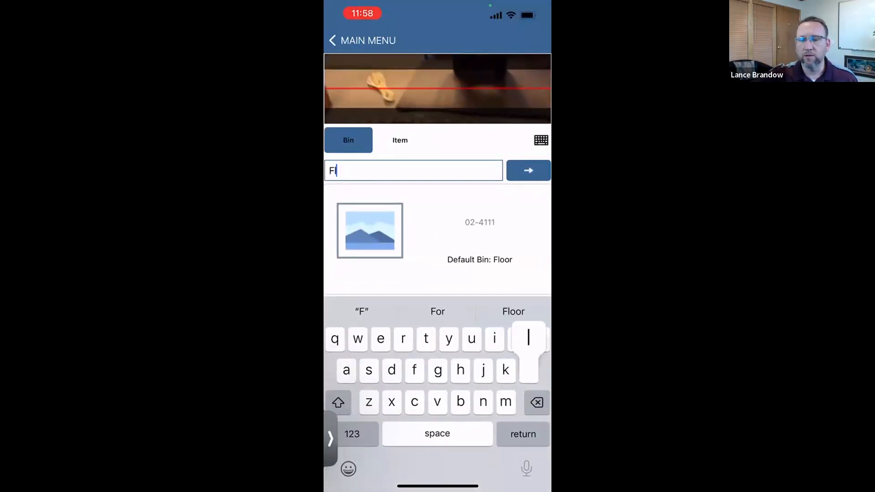
click(437, 311)
key(Return)
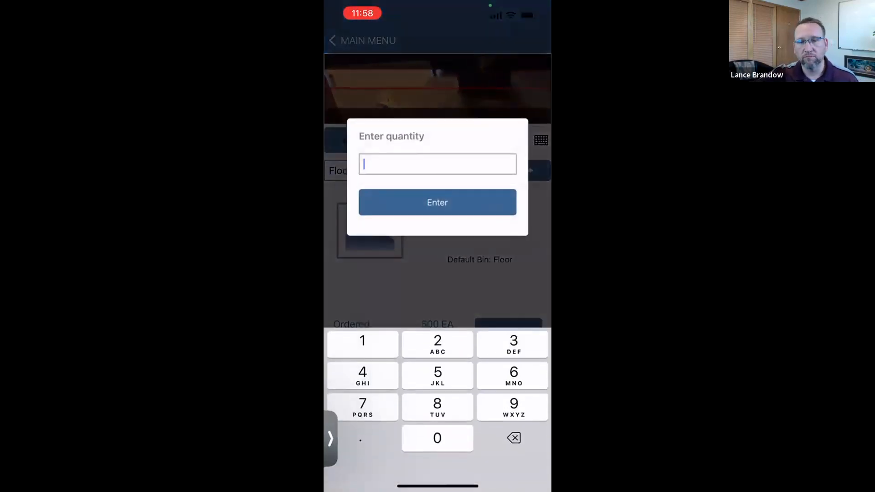
text(400)
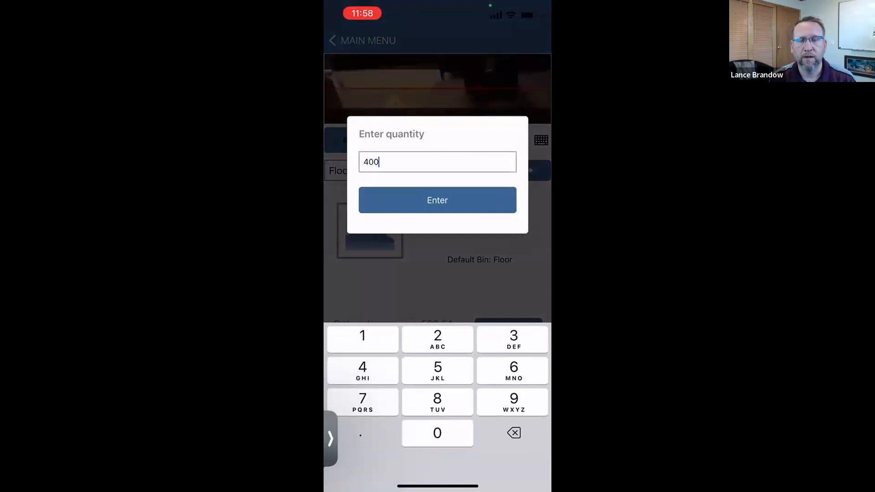
key(Return)
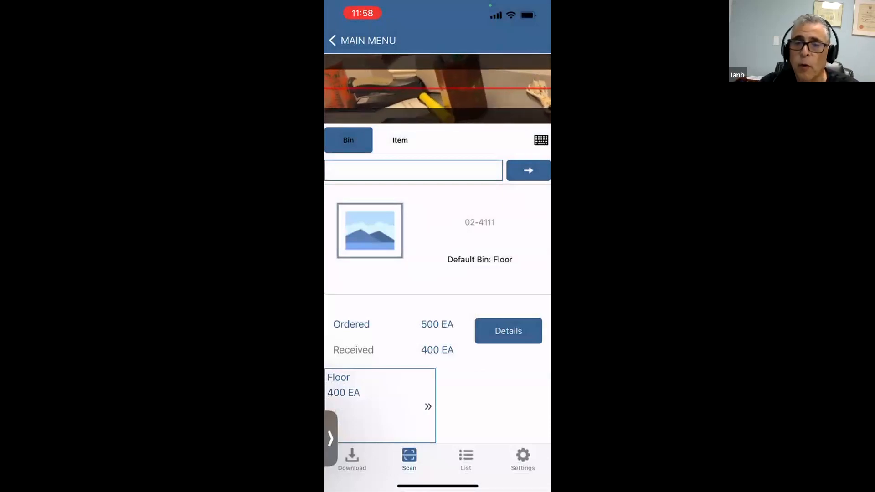
Step: Review the received details of the 02-4111 and 112 lines in Docs in Progress
click(466, 458)
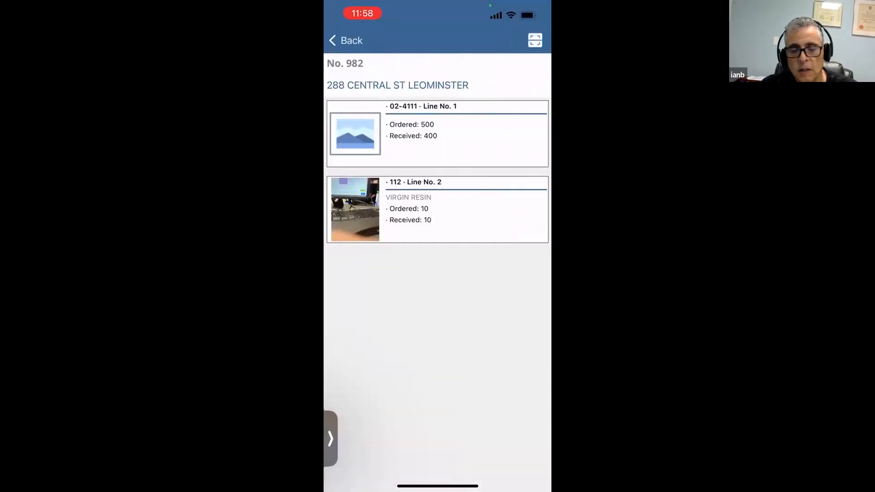
click(438, 134)
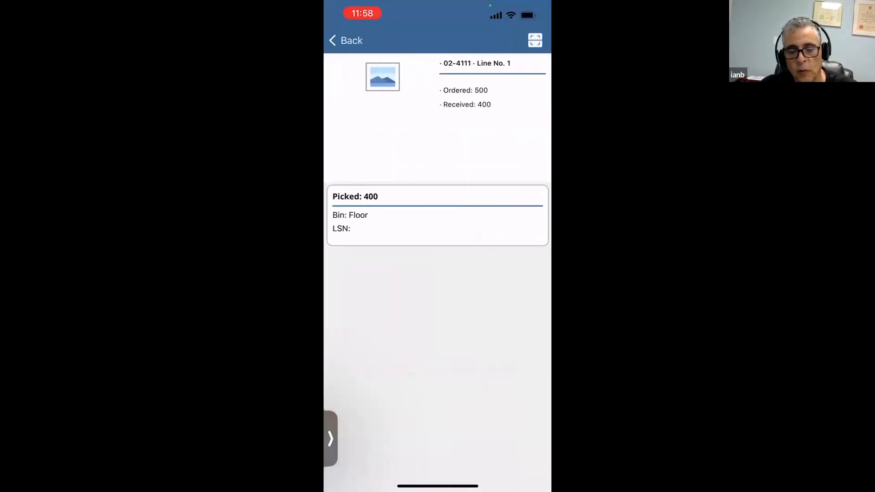
click(346, 40)
click(439, 209)
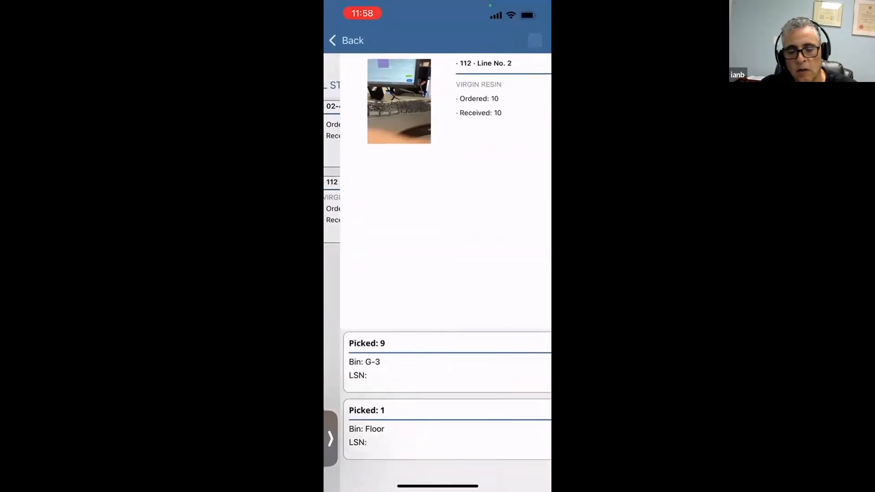
scroll(438, 396, down, 3)
scroll(437, 397, up, 3)
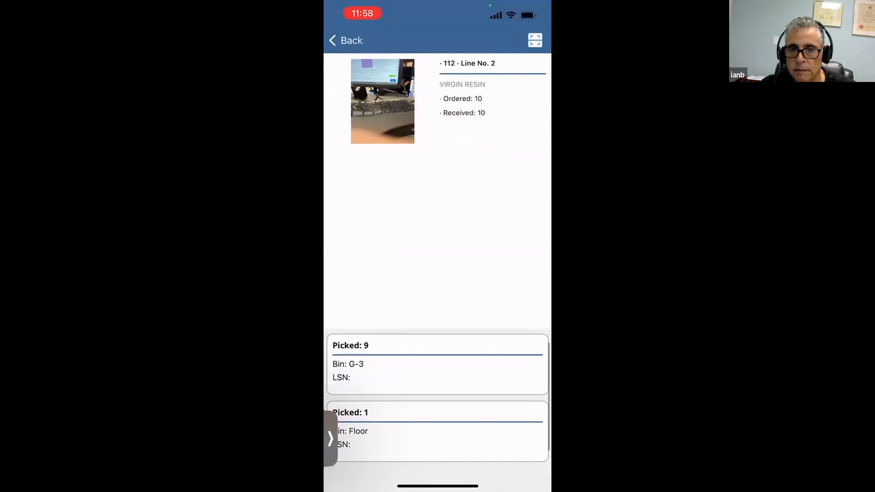
Step: Upload the in-progress receiving for purchase order 982, creating Receiver 1111
click(346, 40)
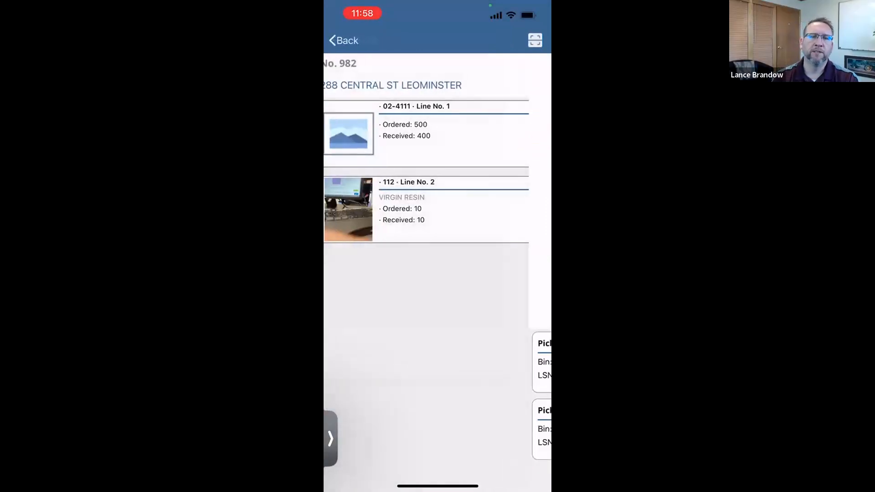
click(346, 40)
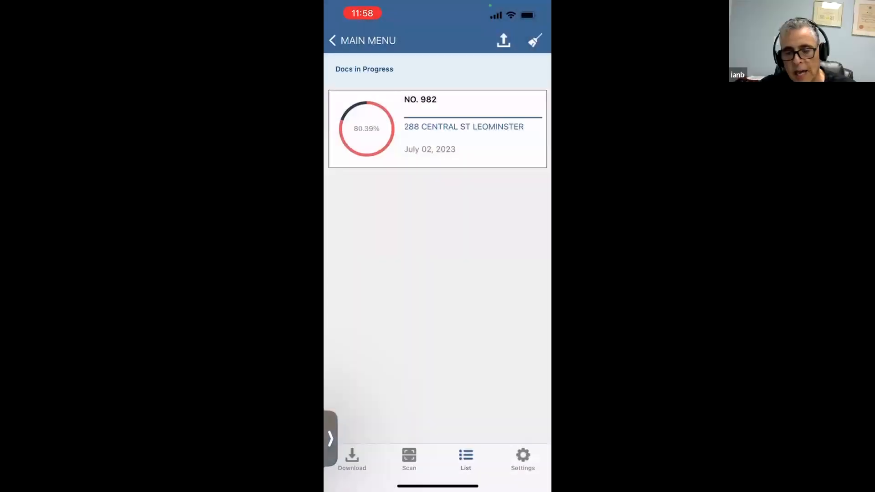
click(504, 41)
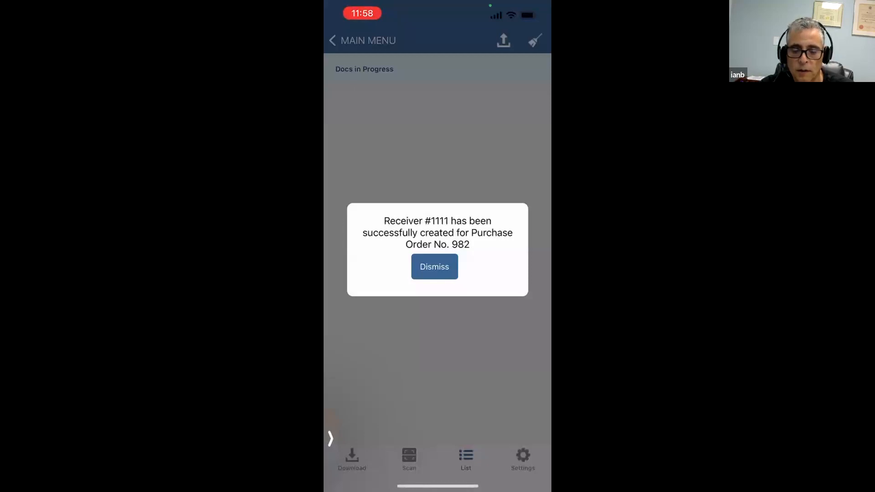
click(434, 266)
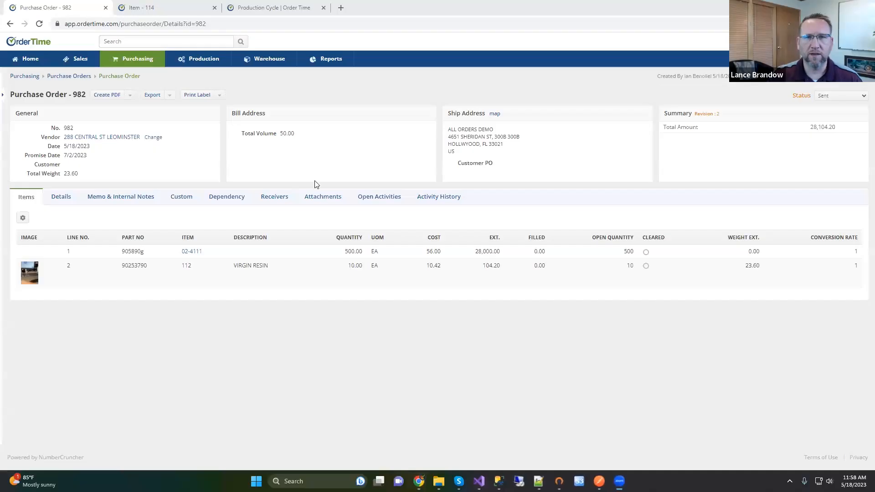
Step: Reload purchase order 982 to show 400 and 10 filled, then list its receivers
click(39, 25)
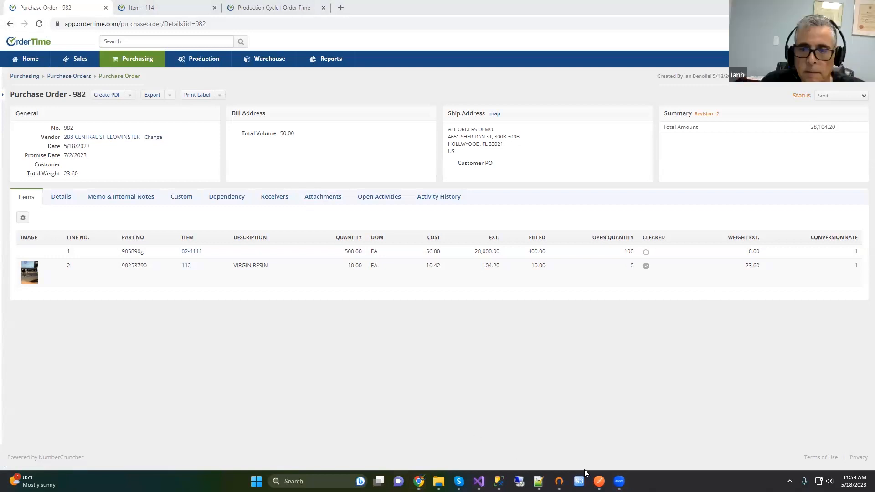
mouse_move(599, 480)
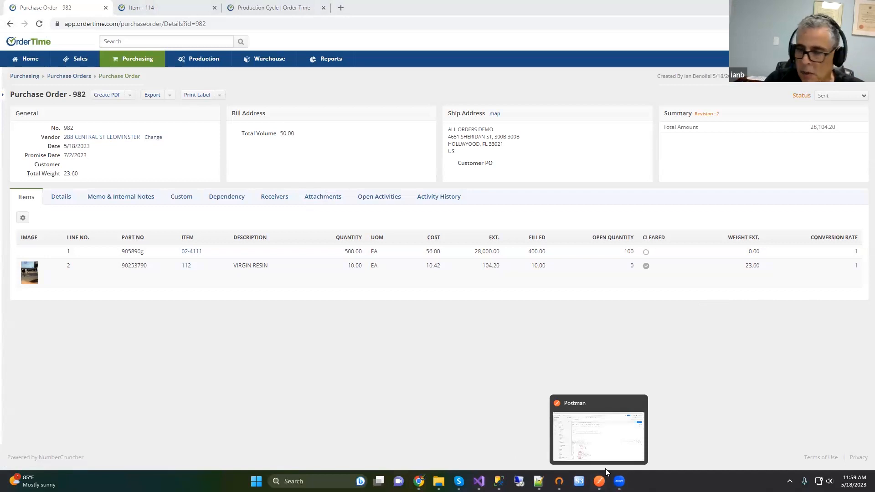
click(272, 198)
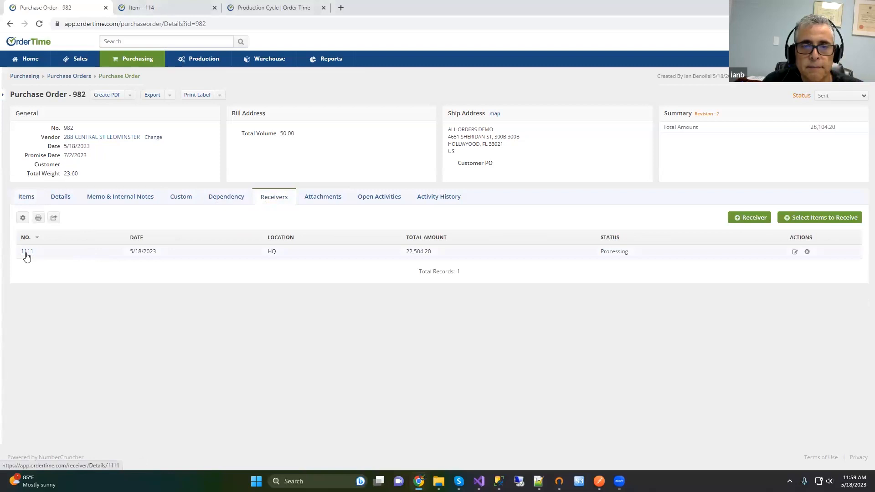
Step: Open receiver 1111 from purchase order 982's Receivers list
click(27, 252)
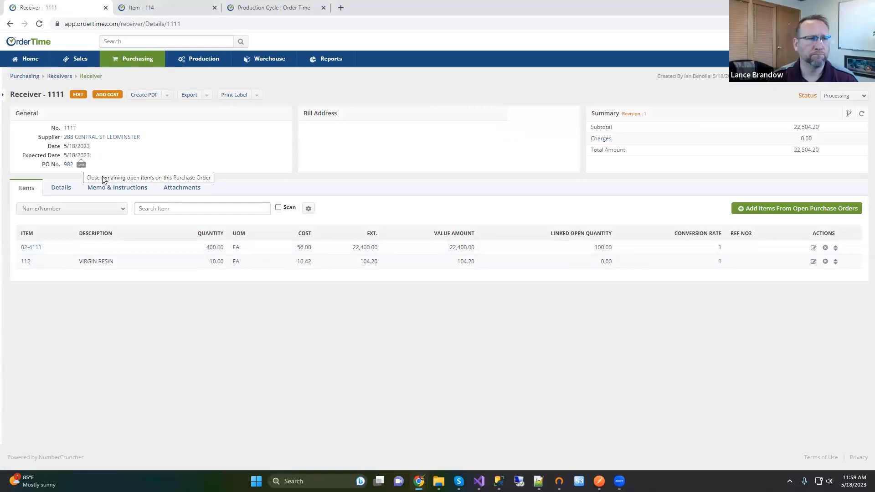
Step: Enter the supplier invoice number and 2 net 30 terms on receiver 1111, then save
click(78, 95)
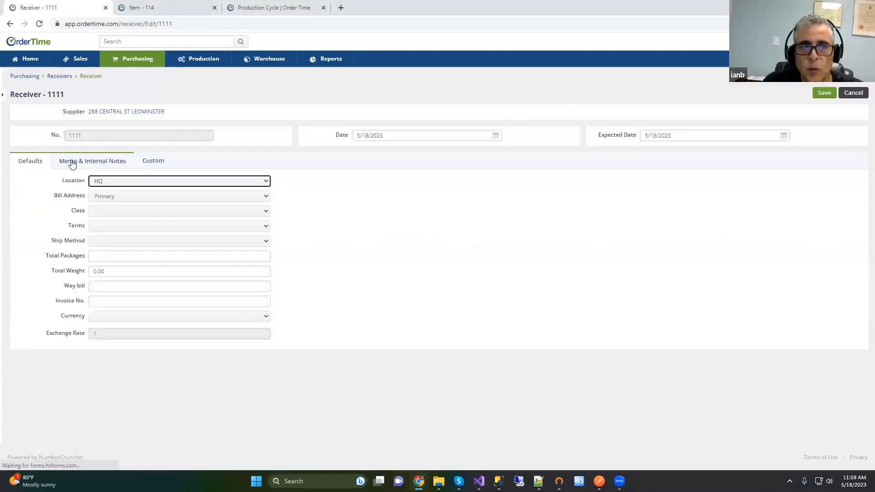
click(97, 300)
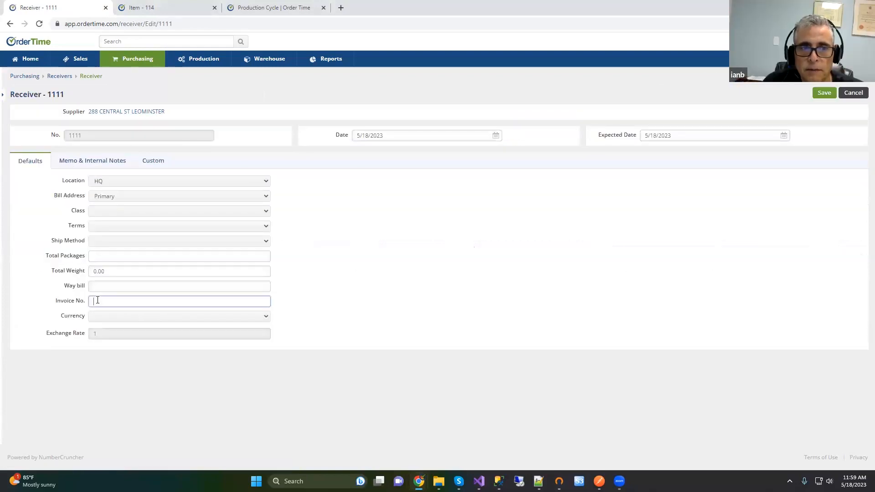
text(51252626)
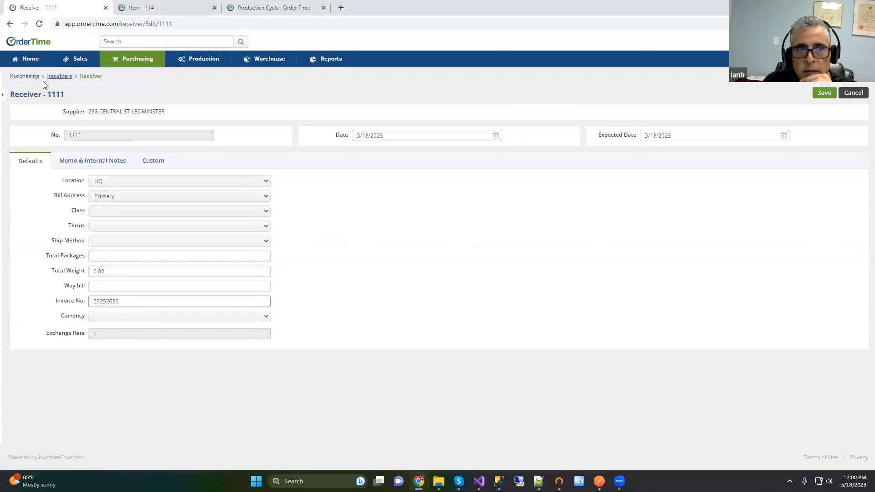
click(79, 163)
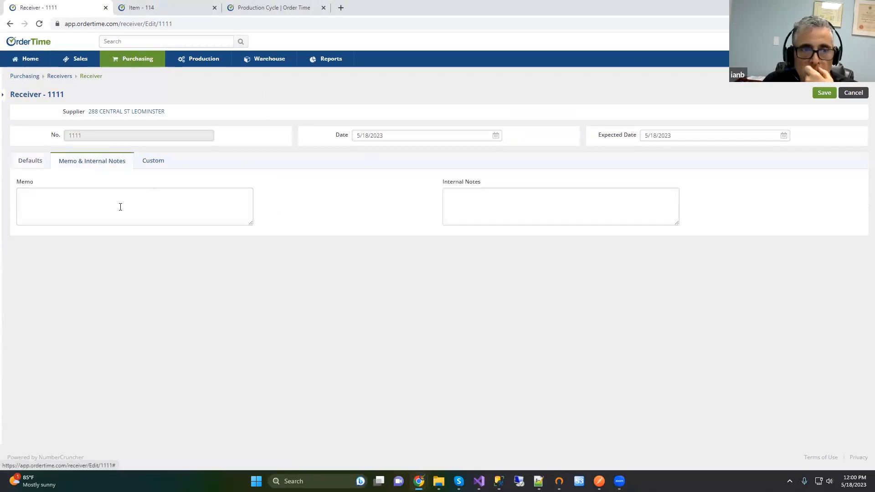
click(150, 165)
click(36, 161)
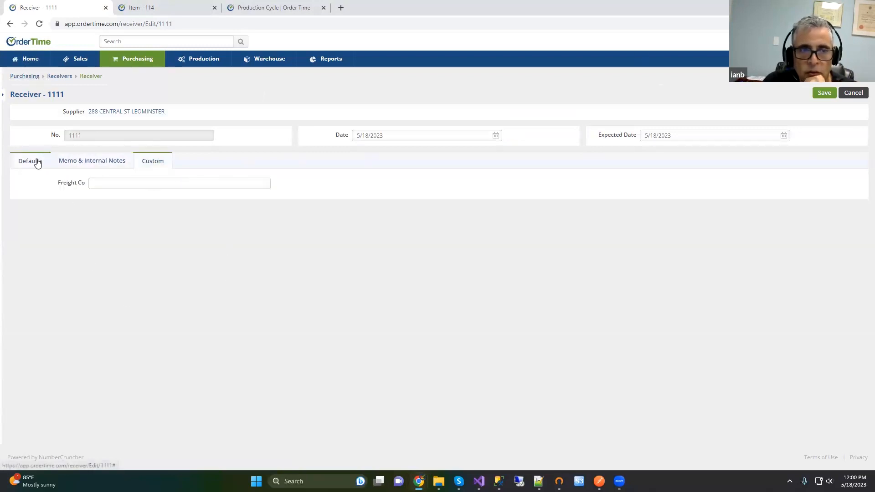
click(105, 227)
click(114, 242)
click(823, 92)
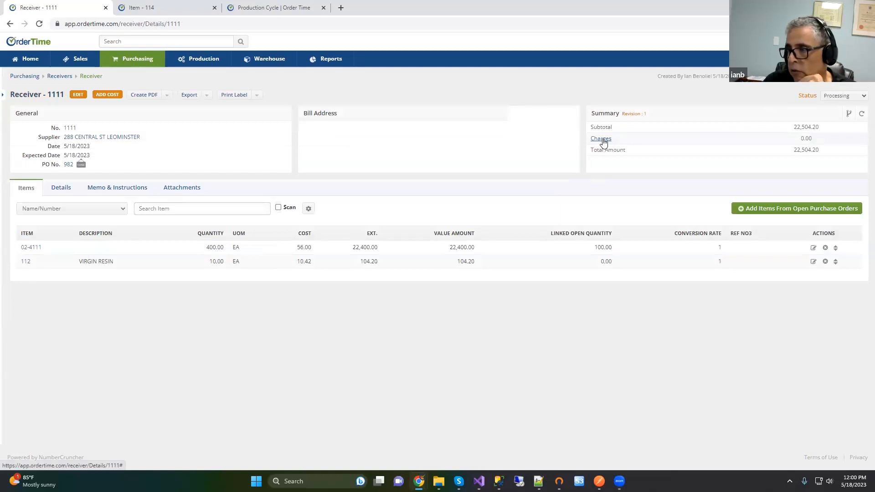
Step: Add a 678.00 shipping charge to receiver 1111 and set its status to Received
click(601, 139)
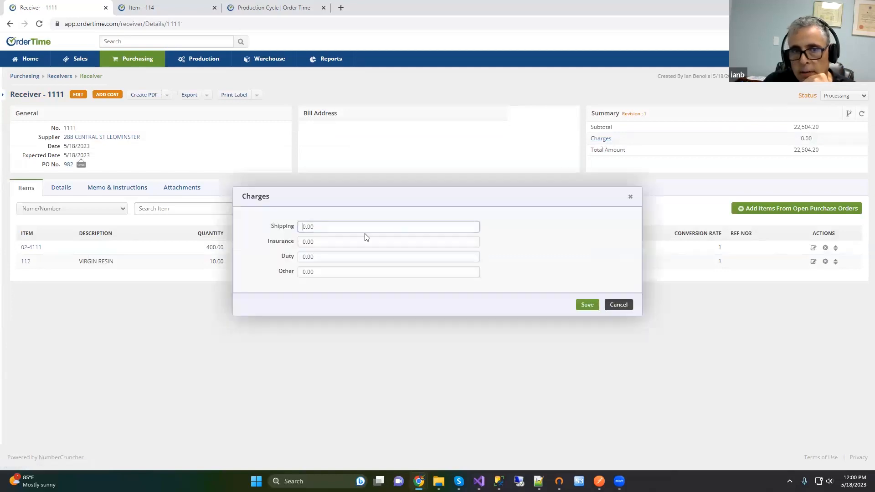
drag(324, 226, 279, 226)
text(678)
click(328, 239)
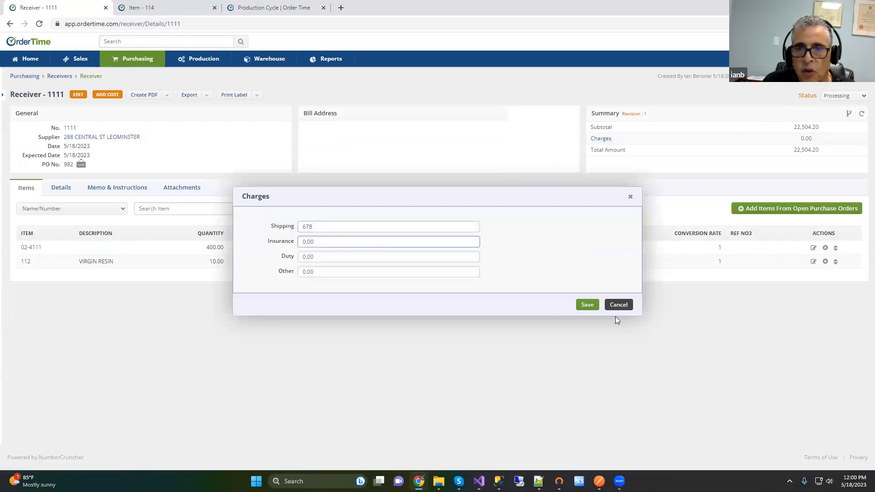
click(588, 304)
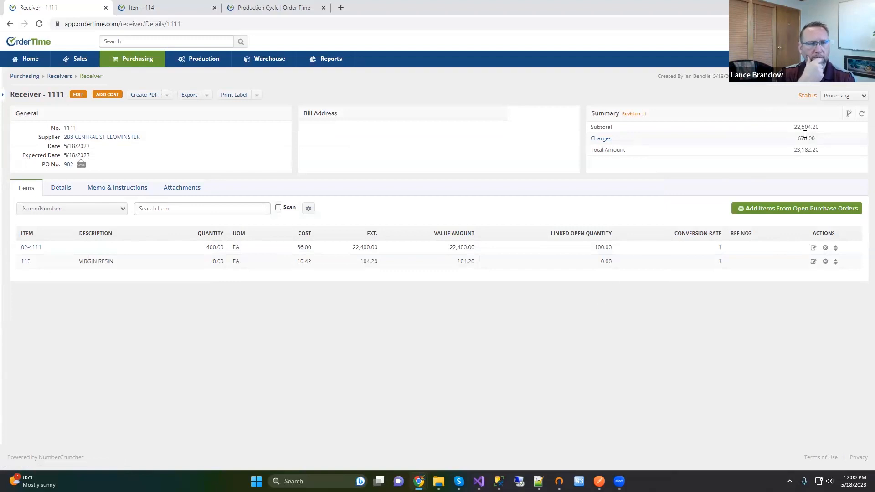
click(838, 97)
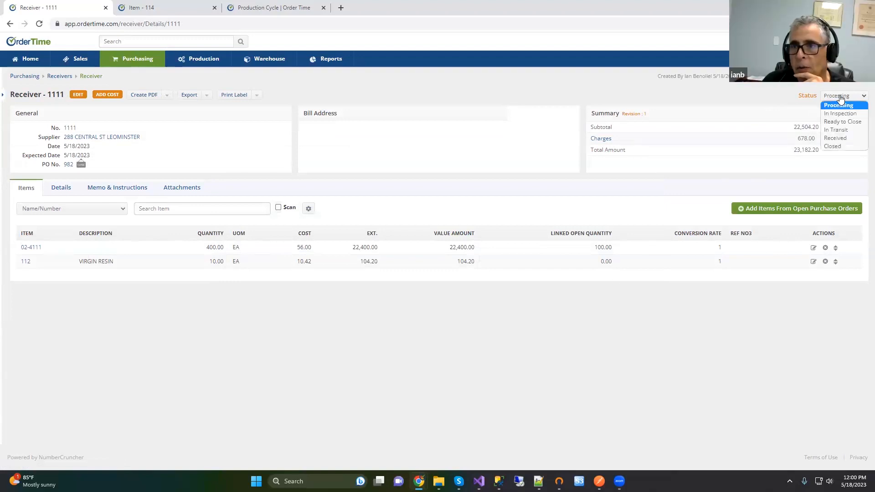
click(837, 138)
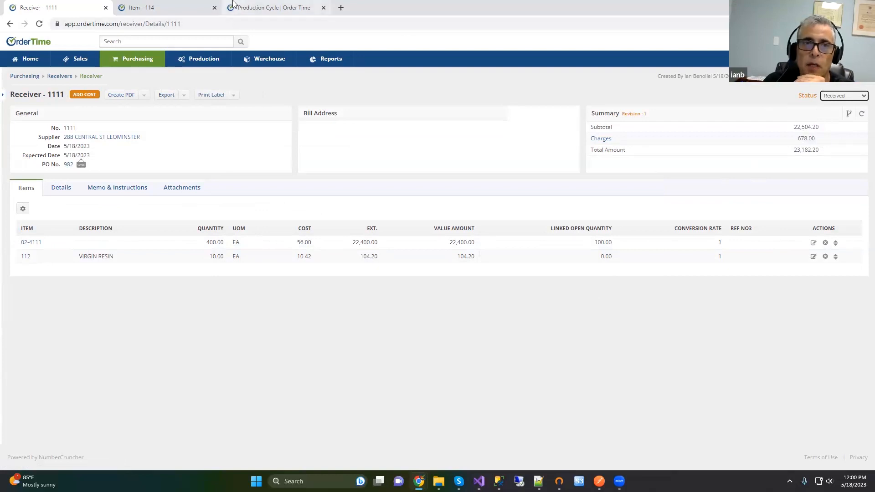
Step: Read the Purchasing Cycle help article and diagram under Purchasing, then return to receiver 1111
click(250, 9)
click(14, 50)
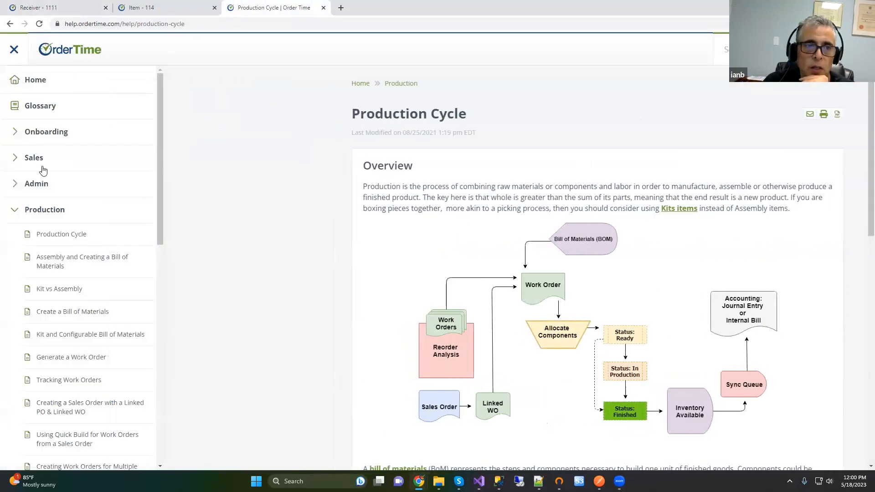
click(58, 210)
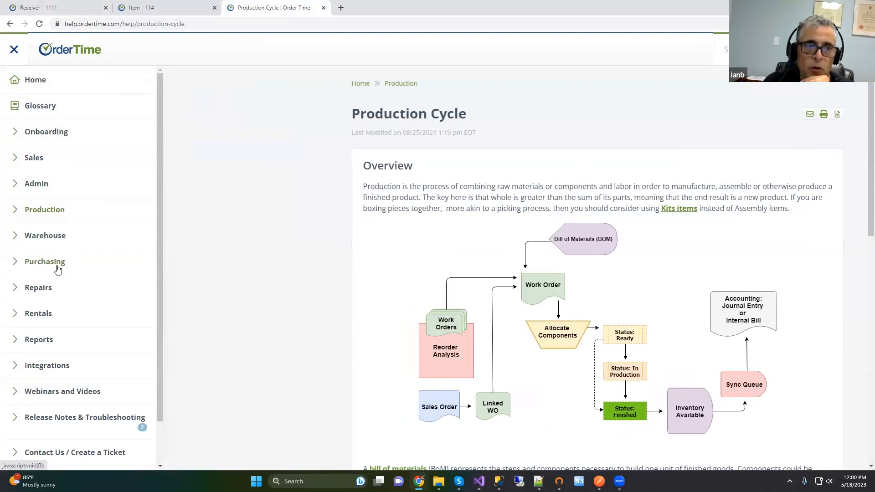
click(59, 262)
click(60, 291)
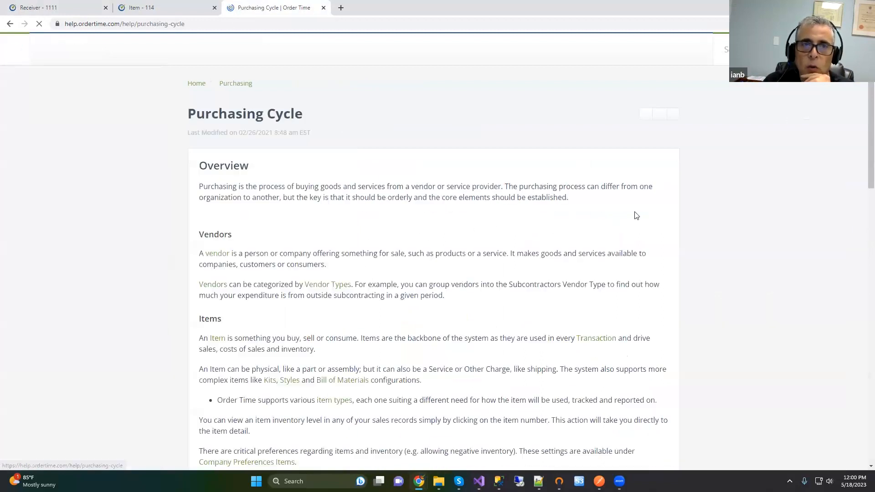
scroll(670, 297, down, 3)
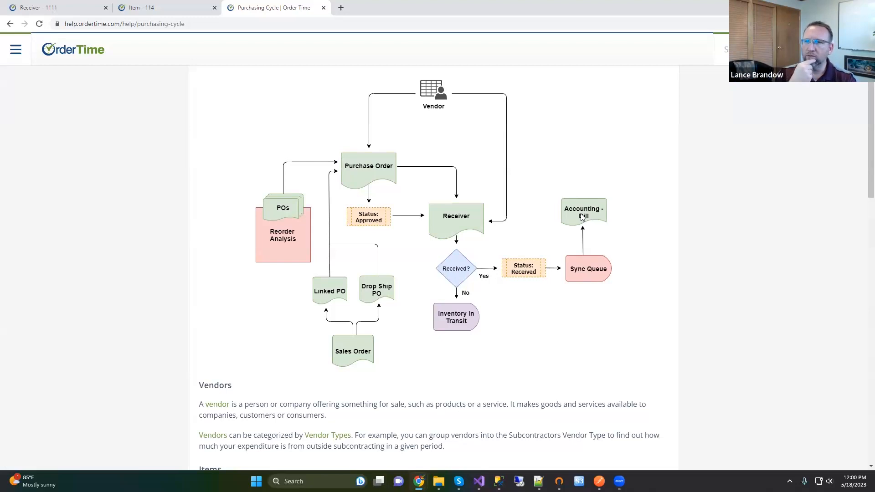
click(65, 5)
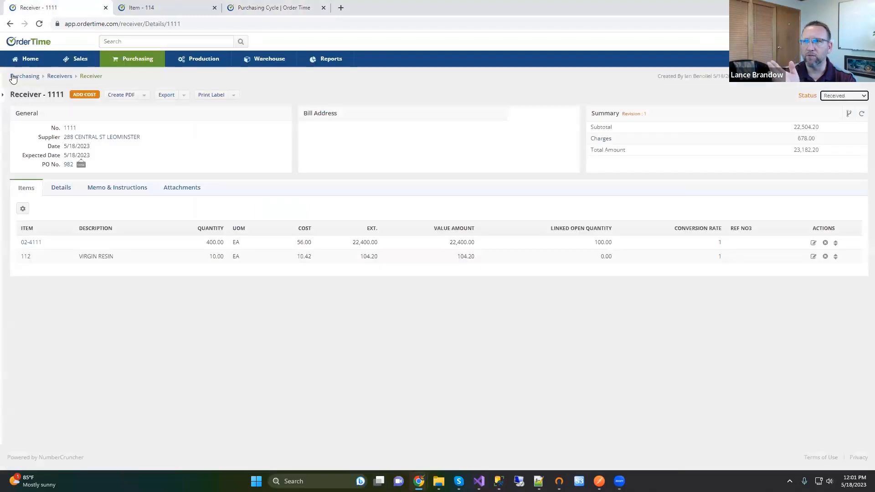
Step: Start a new Receiver record from the sidebar's Create New list
click(3, 97)
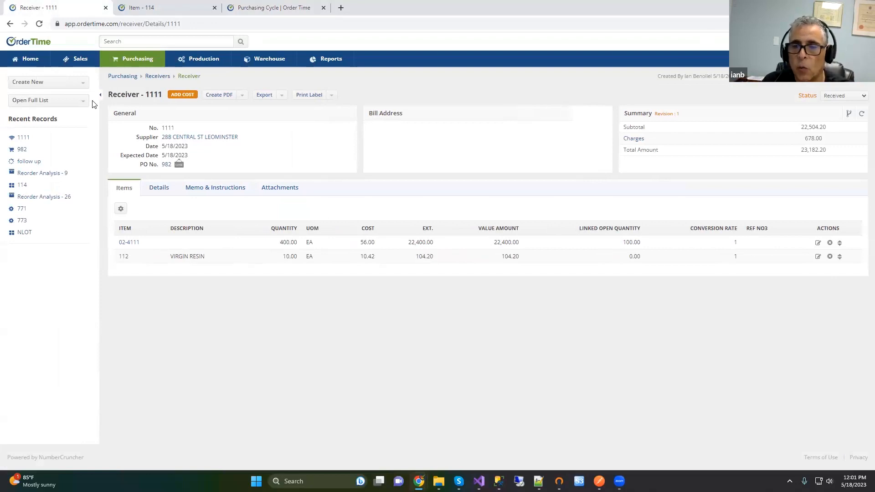
click(84, 84)
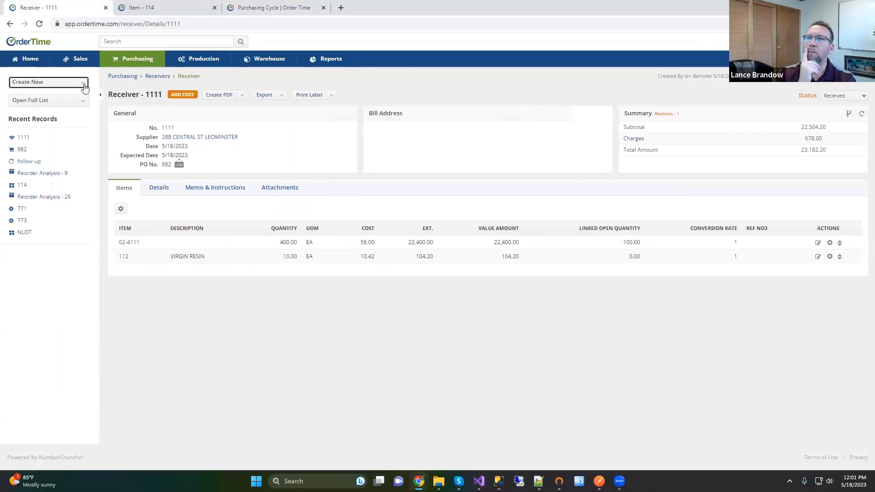
scroll(83, 114, down, 1)
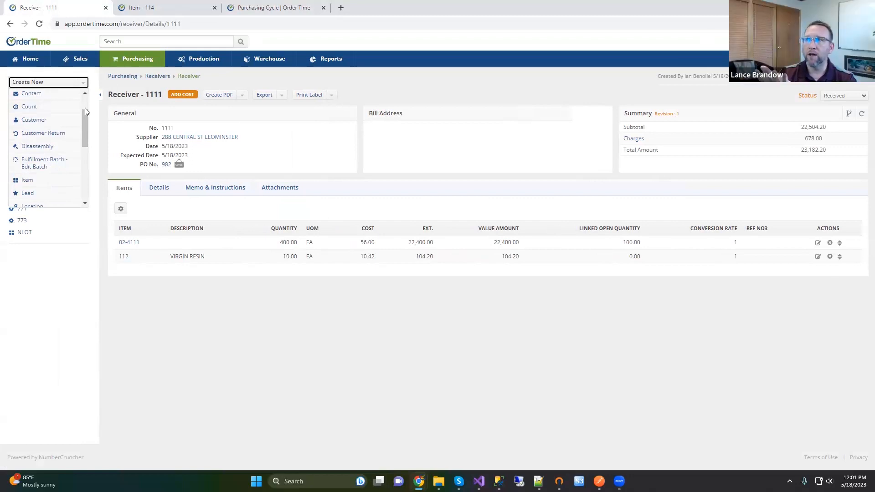
click(73, 83)
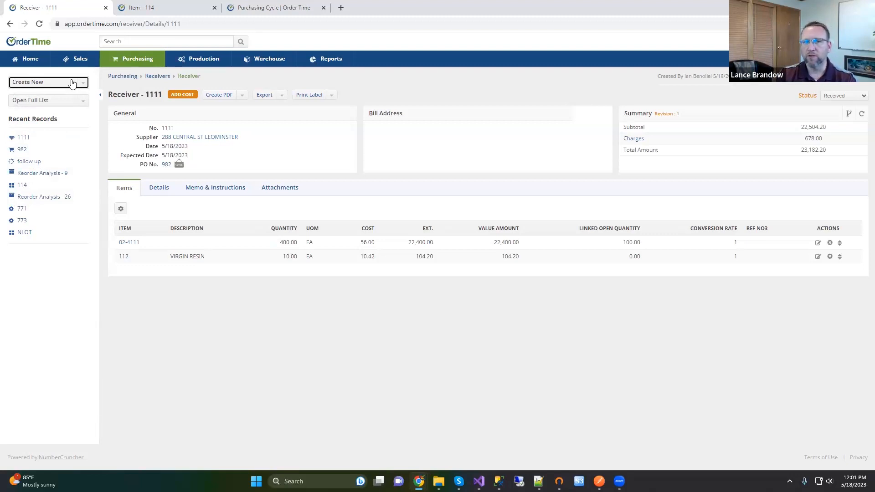
click(72, 82)
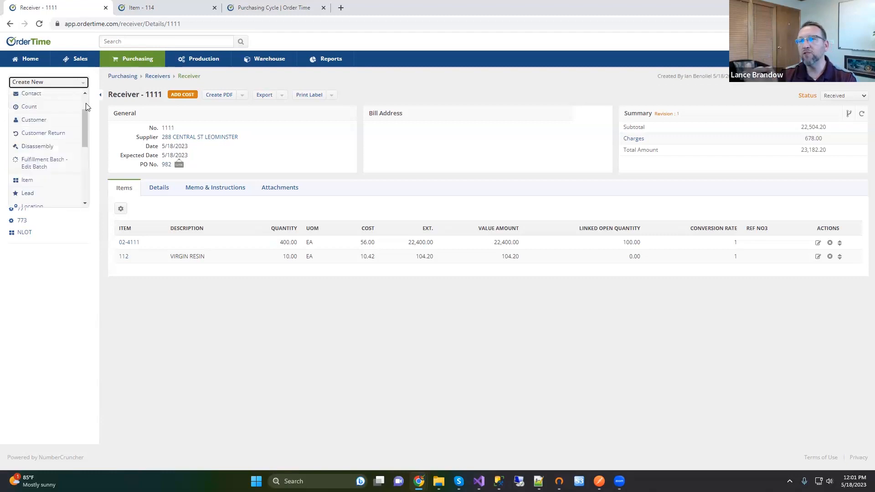
drag(84, 112, 90, 134)
scroll(50, 159, down, 2)
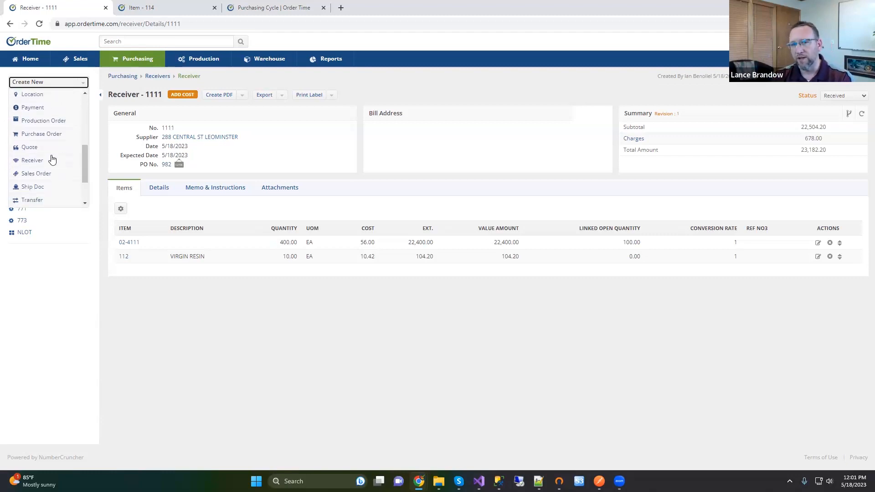
click(42, 161)
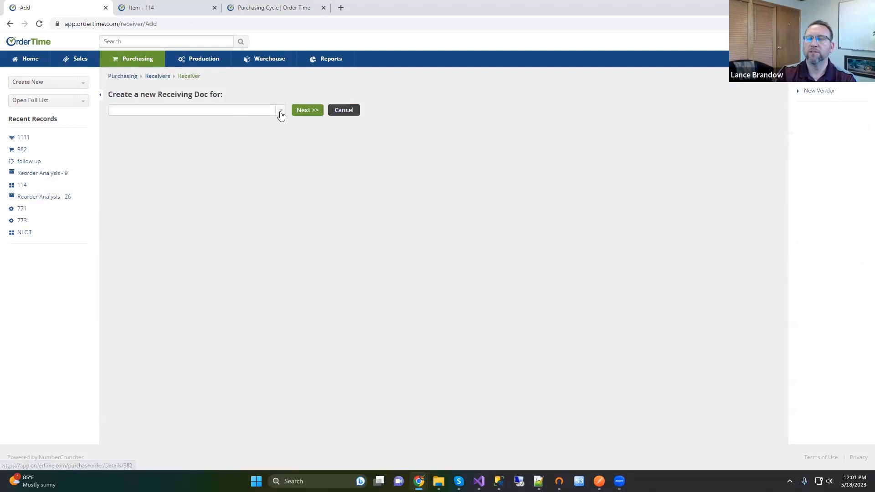
Step: Receive the supplier's POs 10000600, 10000998, 10001048, 10001063 and 10001080 into receiver 1112
click(281, 112)
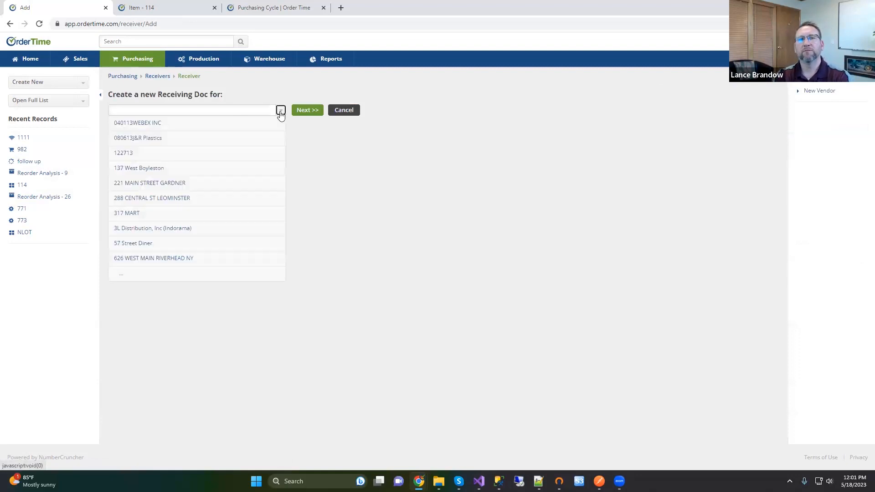
click(149, 171)
click(123, 153)
click(123, 167)
click(122, 180)
click(123, 194)
click(122, 208)
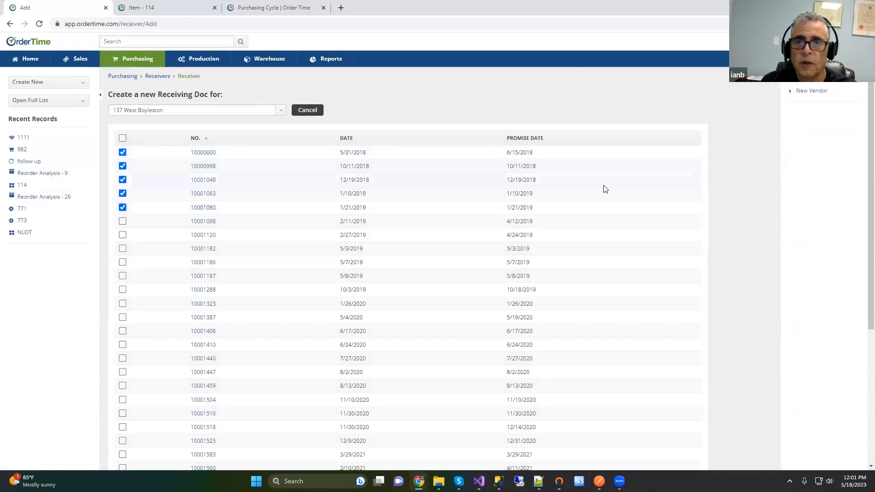
scroll(603, 187, down, 5)
click(419, 436)
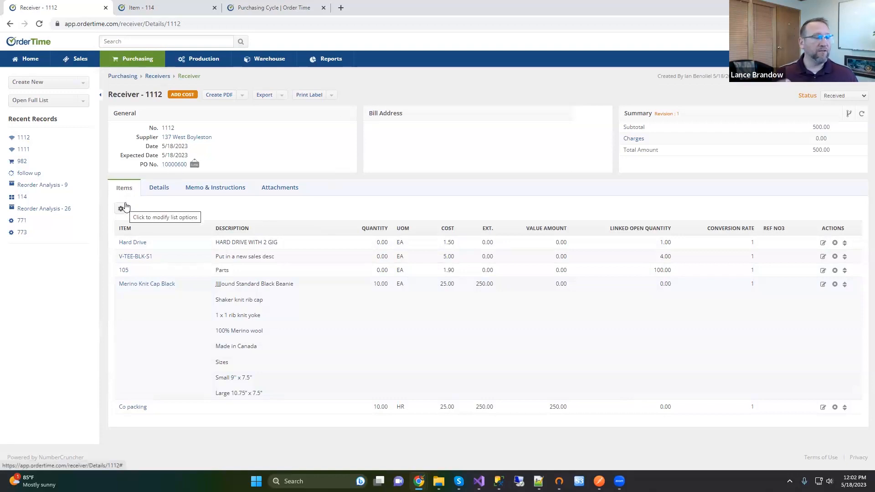
Step: From the Item - 114 record, show the full list of open Work Orders
click(155, 4)
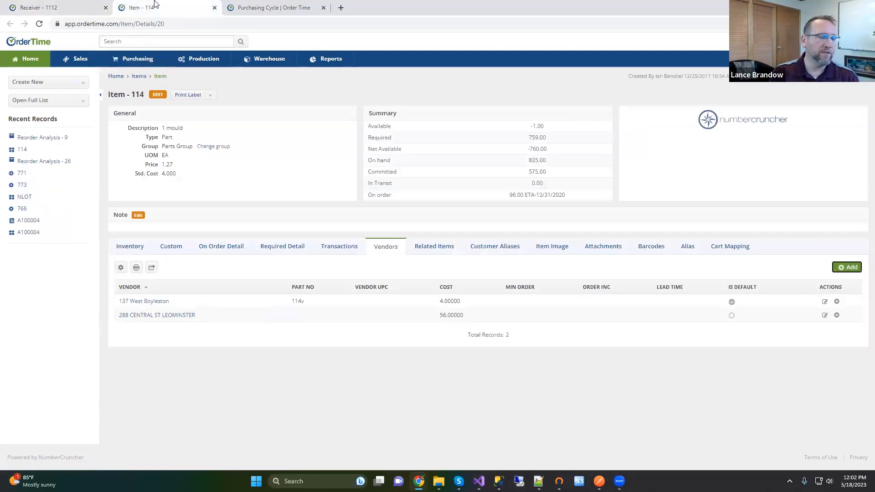
click(84, 101)
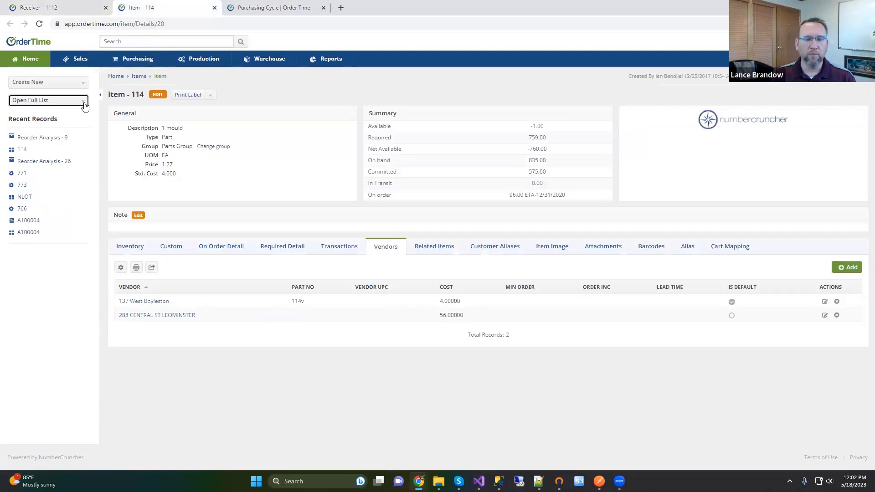
scroll(85, 127, down, 1)
drag(85, 128, 94, 206)
click(46, 221)
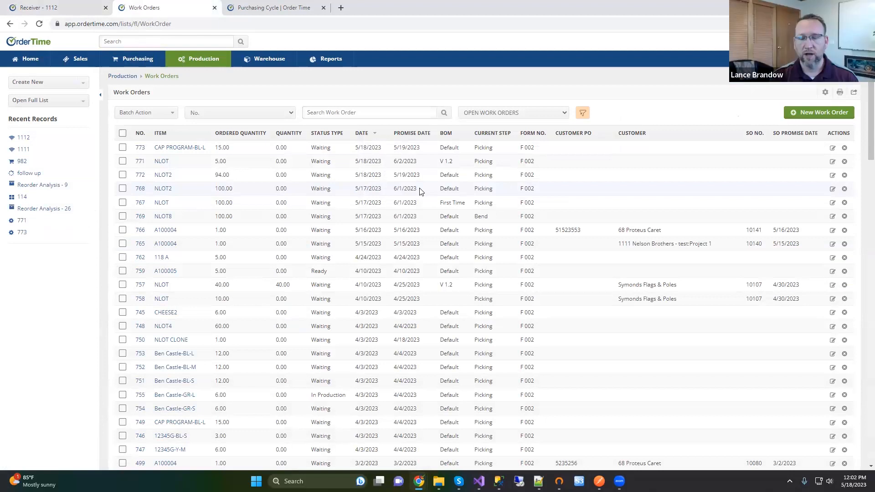
Step: Allocate work order 771's NLOT components, then go back to the Work Orders list
click(140, 165)
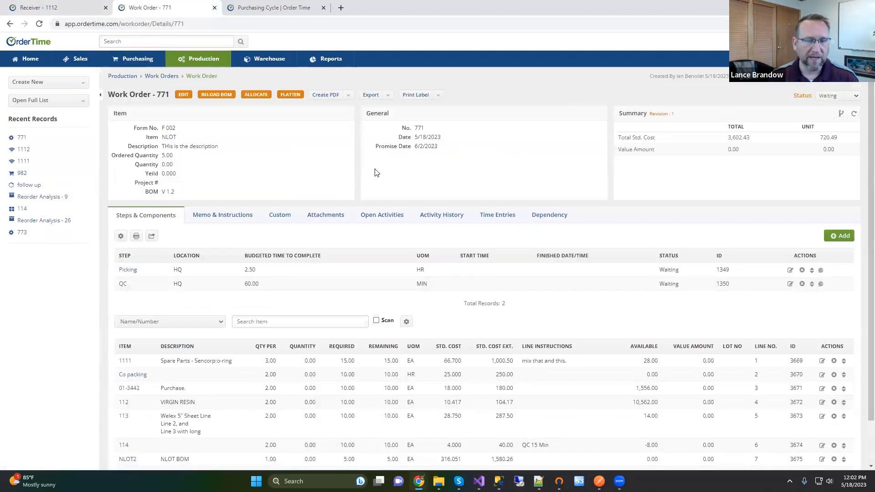
scroll(390, 171, down, 1)
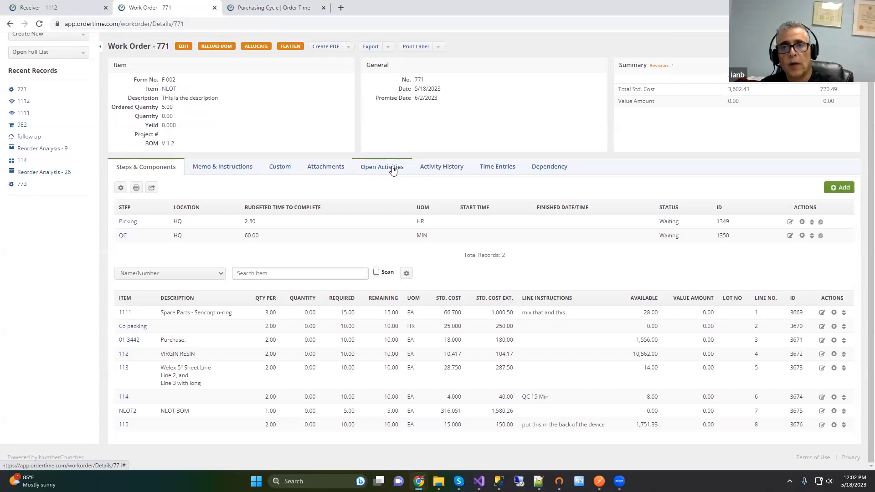
scroll(396, 171, up, 2)
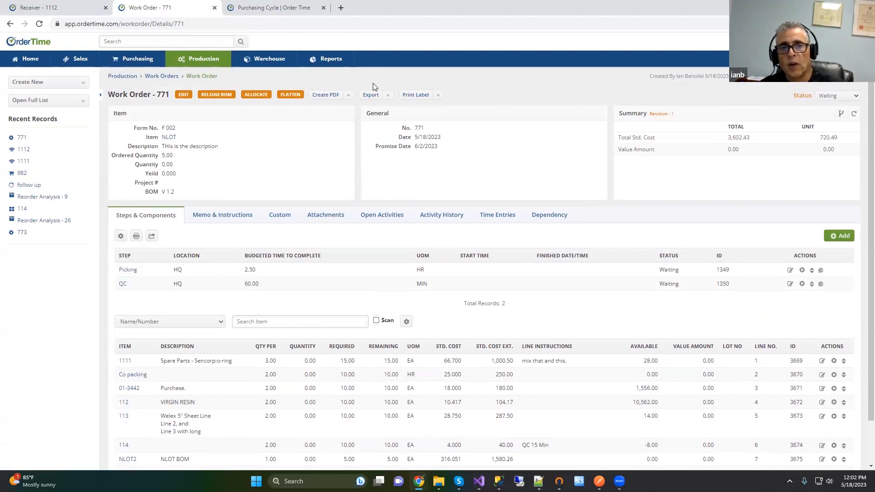
click(257, 96)
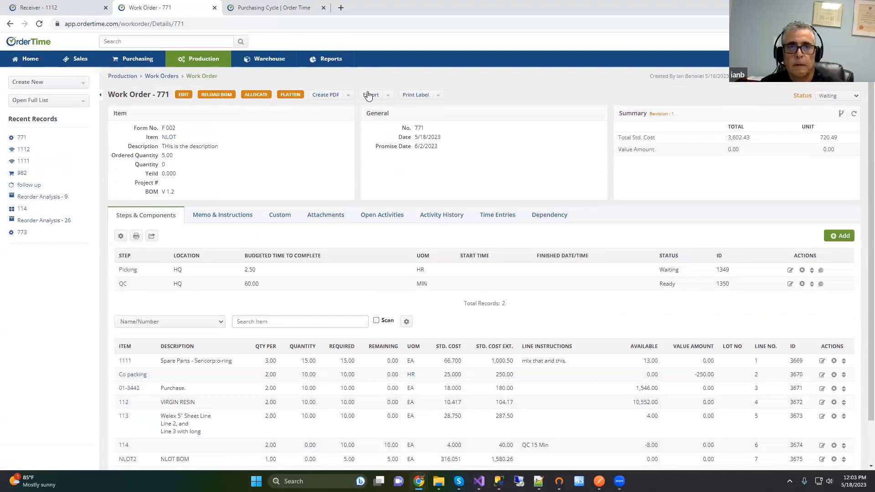
click(161, 76)
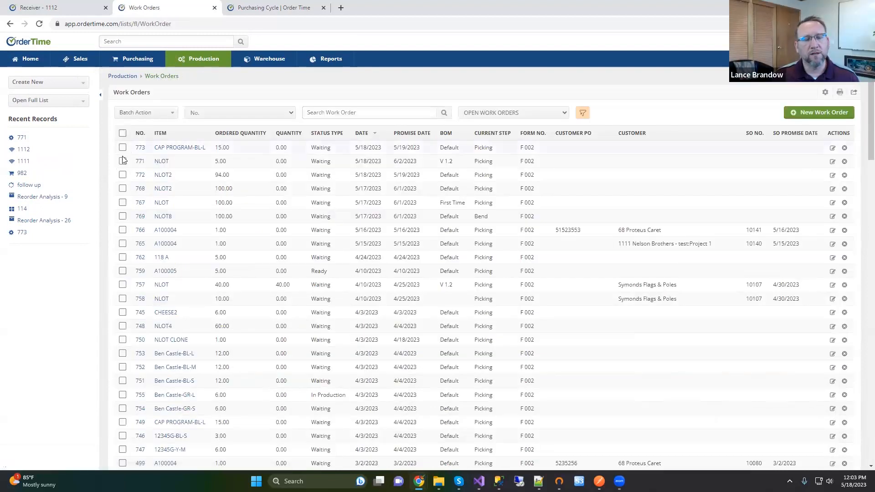
Step: Batch-allocate work orders 773, 771, 772, 768, 767, 769, 766 and 765
click(123, 148)
click(122, 162)
click(122, 175)
click(122, 189)
click(123, 203)
click(123, 216)
click(122, 230)
click(122, 244)
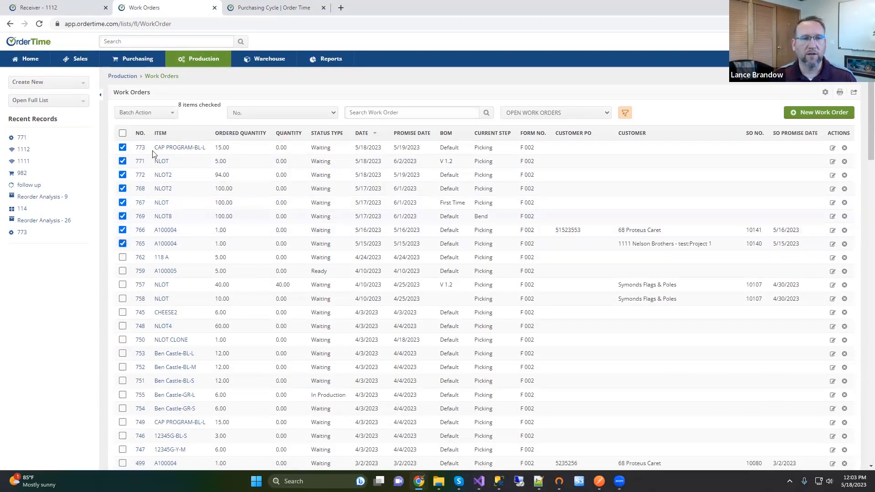
click(171, 115)
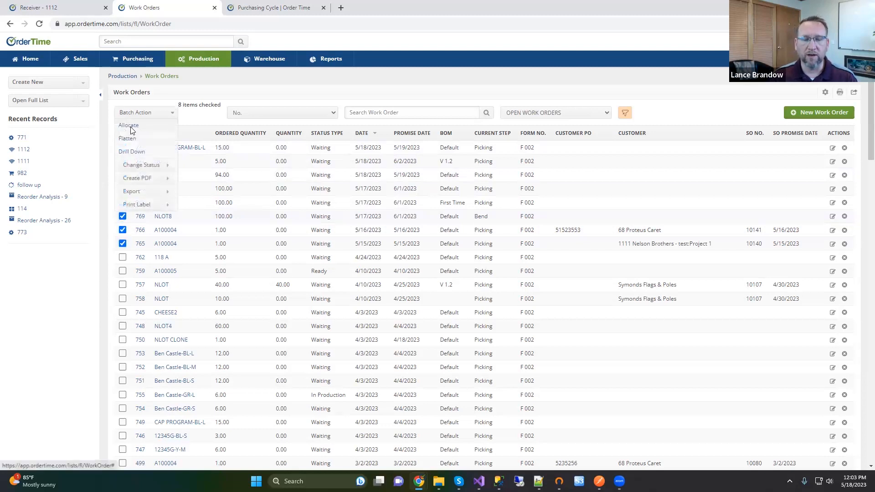
click(129, 126)
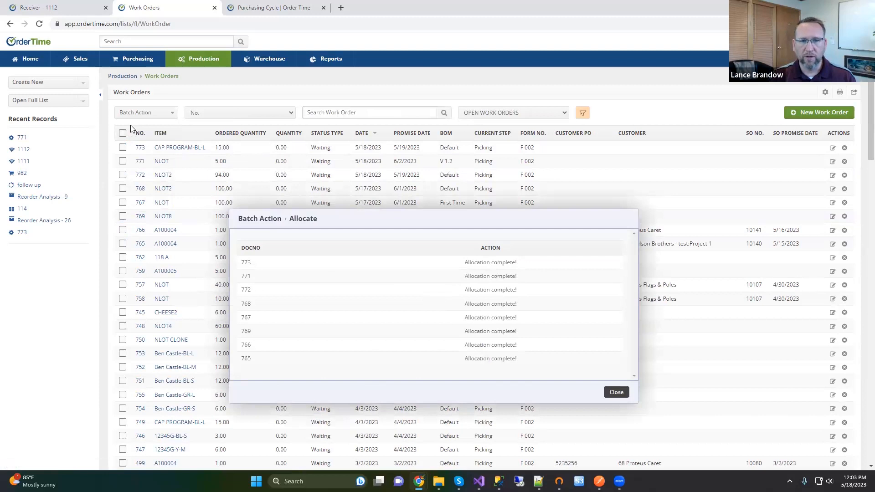
click(621, 392)
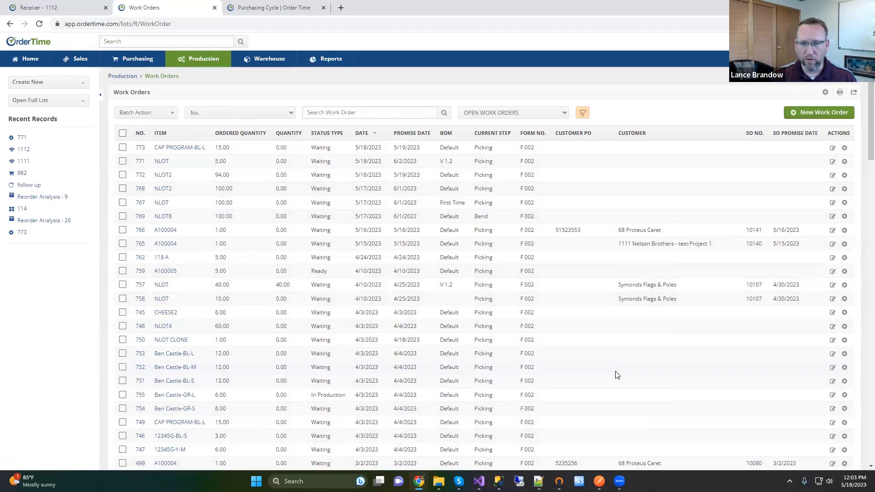
Step: Open work order 759 for item A100005, whose status shows Ready, from the Work Orders list
scroll(618, 375, down, 3)
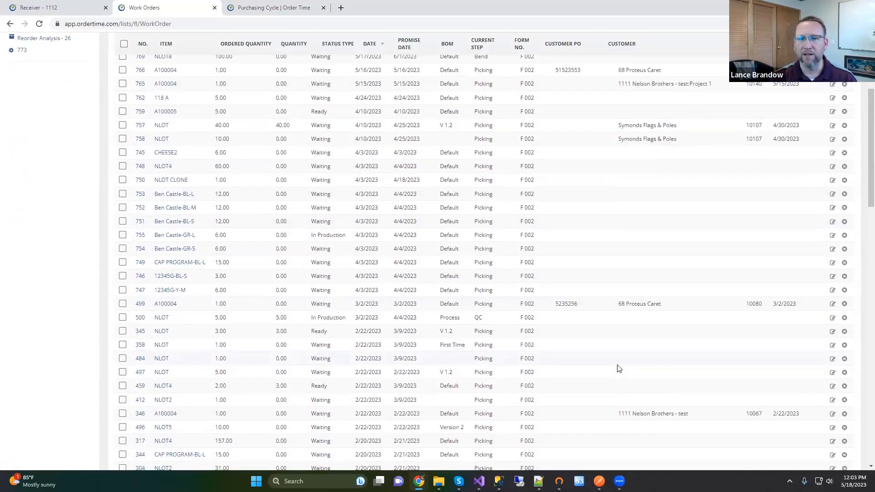
scroll(617, 367, up, 3)
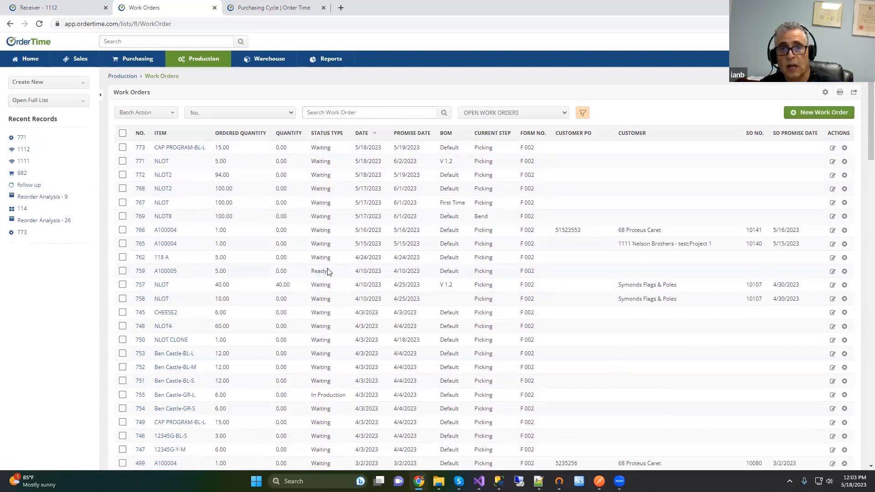
drag(311, 272, 327, 273)
click(140, 272)
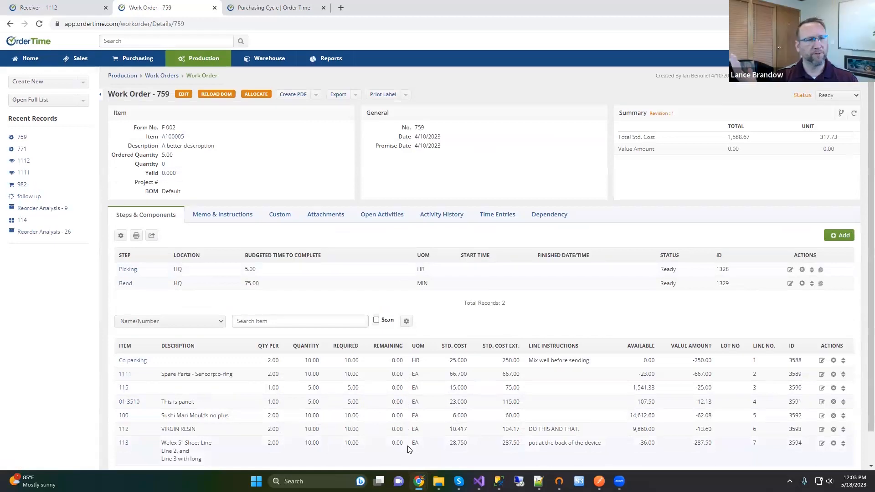
scroll(408, 450, down, 1)
scroll(408, 449, up, 1)
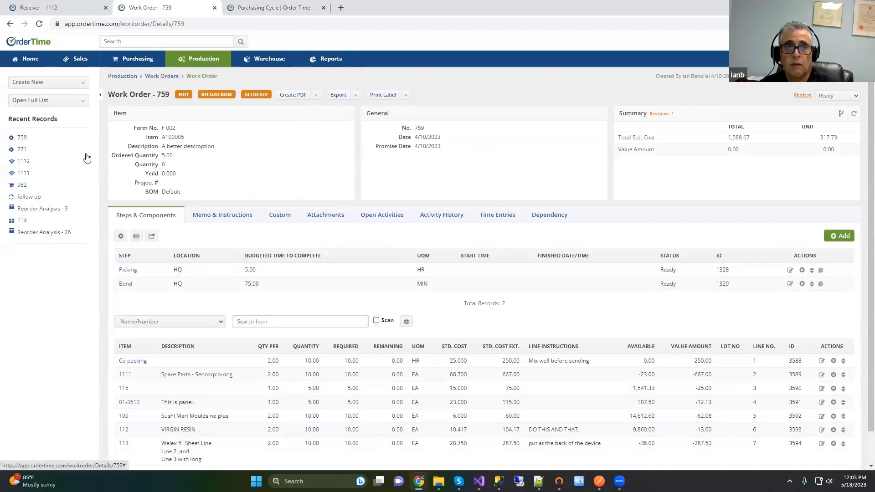
scroll(425, 224, down, 1)
scroll(437, 214, up, 1)
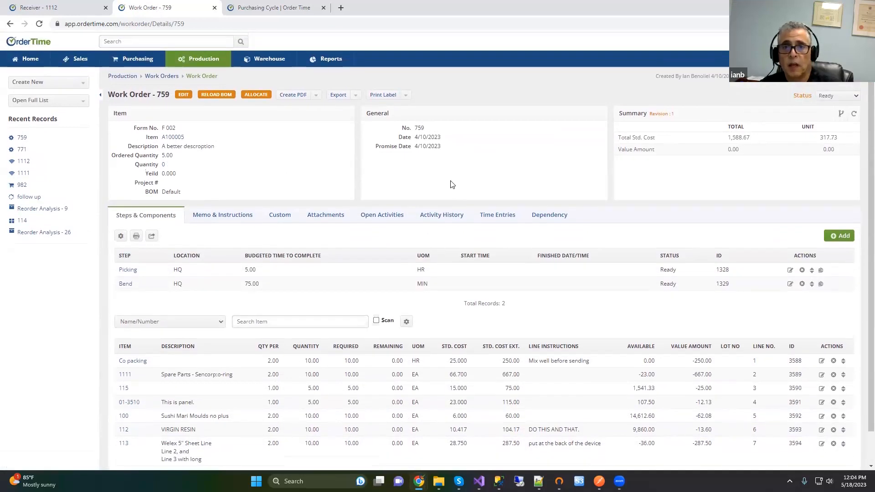
right_click(452, 184)
click(481, 332)
scroll(456, 249, down, 10)
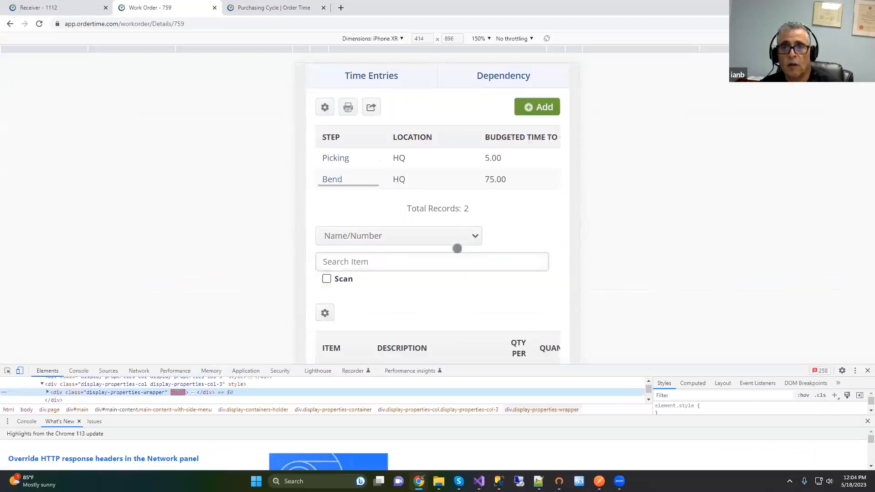
scroll(457, 252, up, 15)
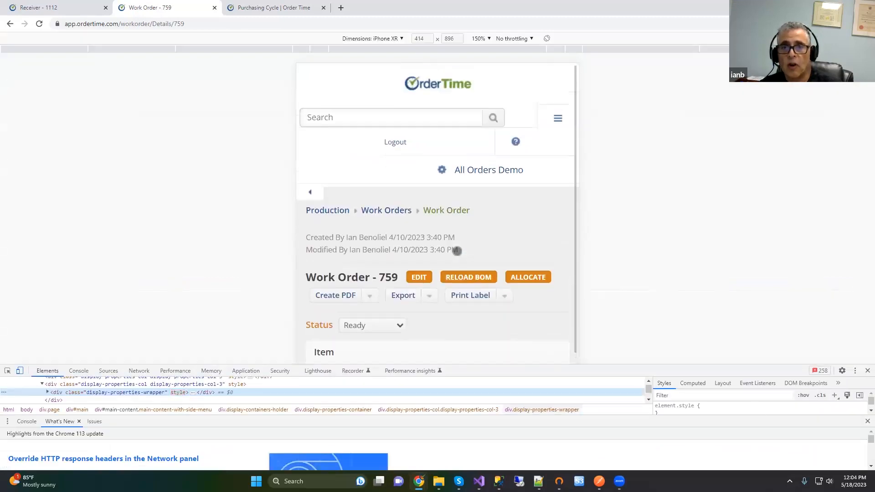
click(398, 39)
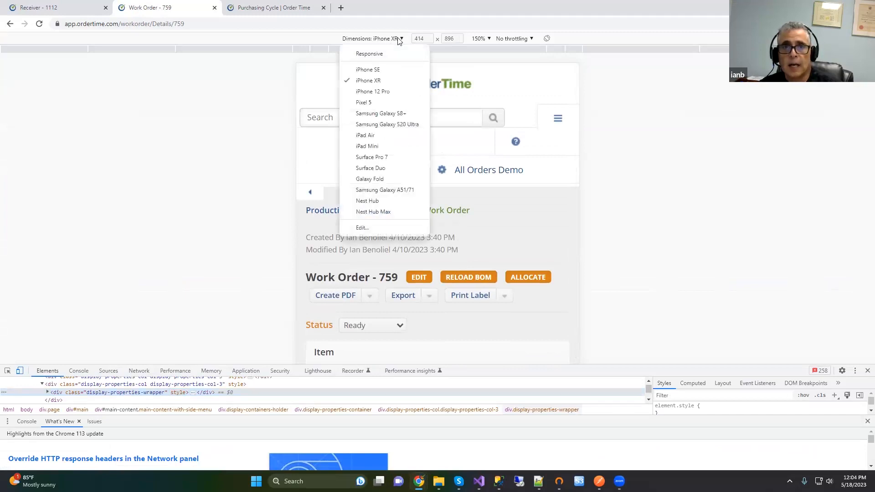
click(382, 159)
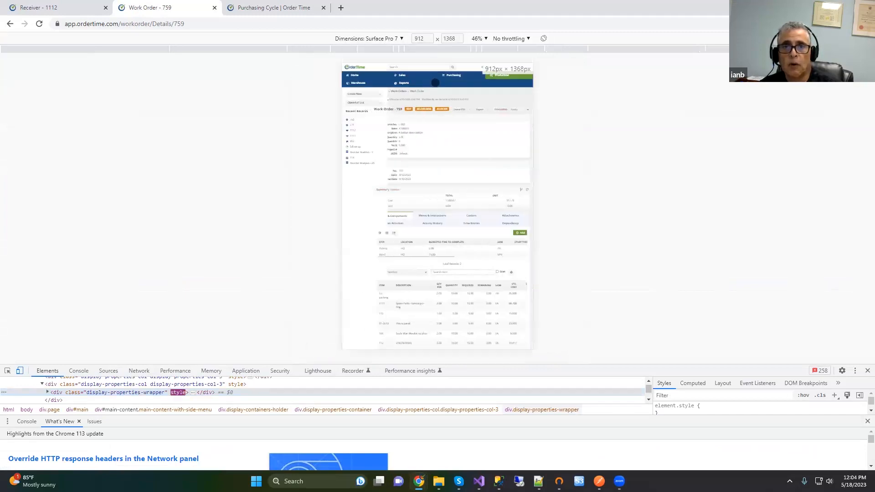
click(481, 40)
click(498, 97)
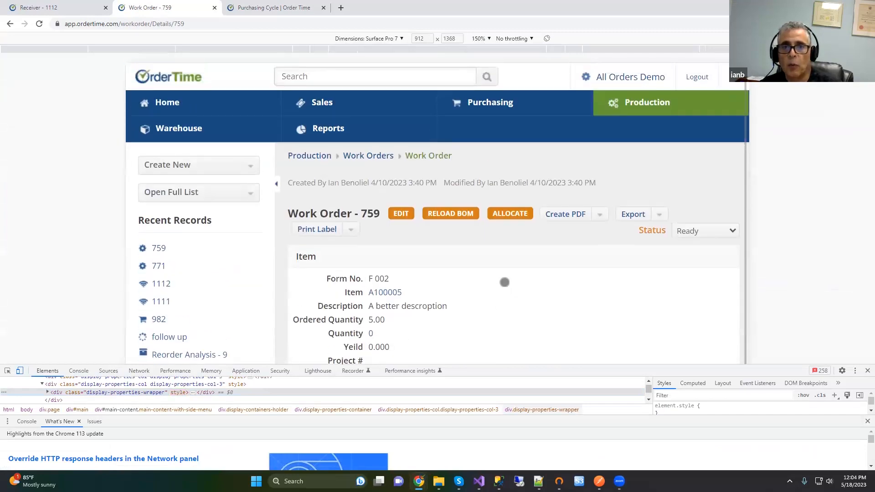
click(868, 371)
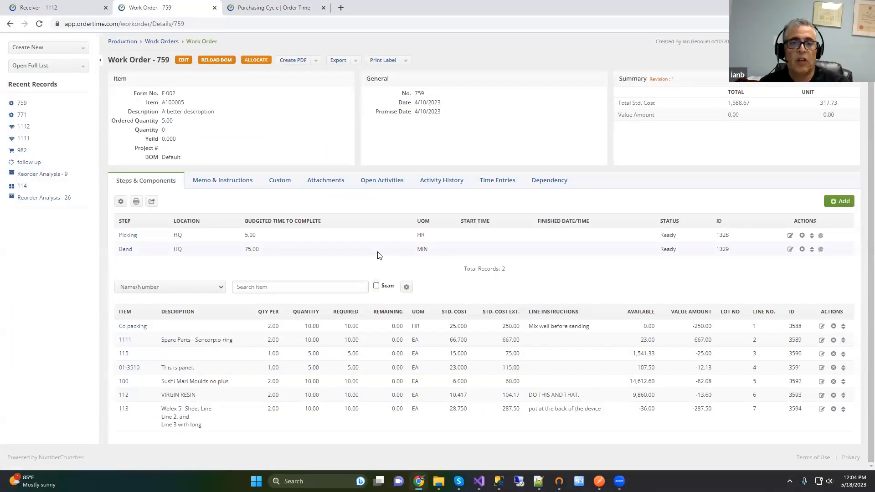
Step: Generate a PDF of work order 759
scroll(397, 258, up, 1)
click(318, 96)
click(295, 107)
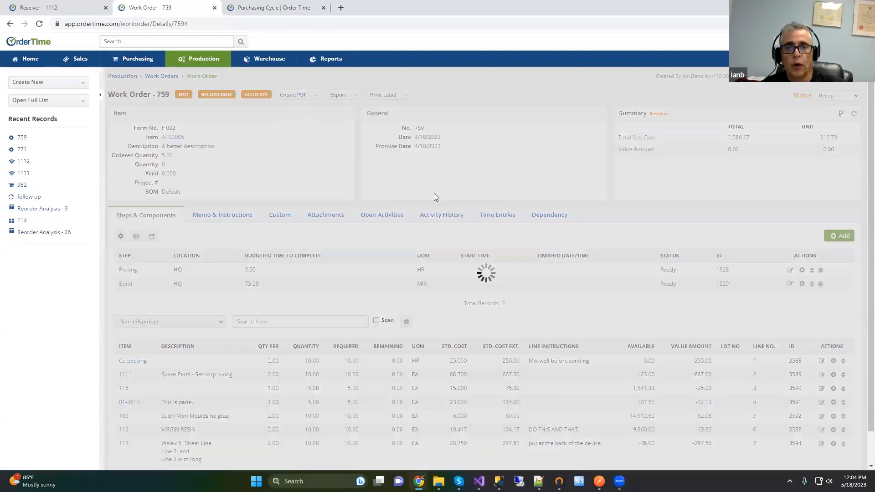
Step: Look over the WorkOrder PDF preview, then close it to return to the order's details
scroll(540, 260, down, 4)
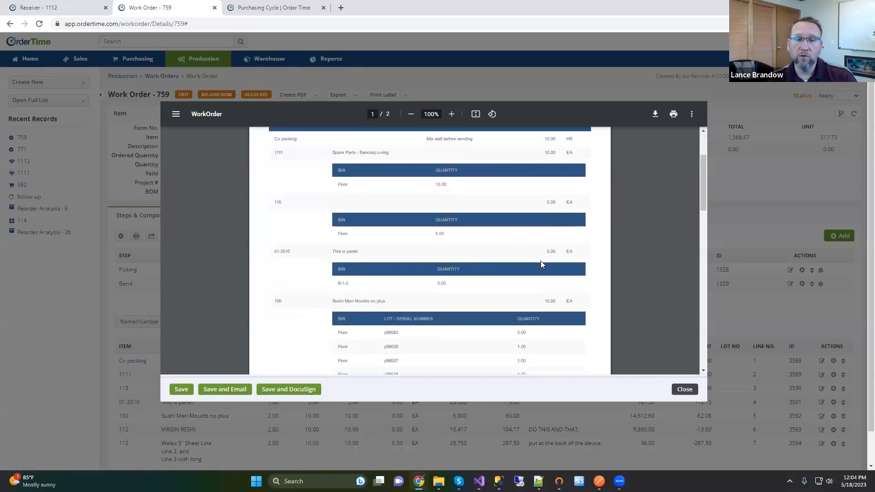
scroll(541, 261, down, 3)
scroll(542, 264, up, 3)
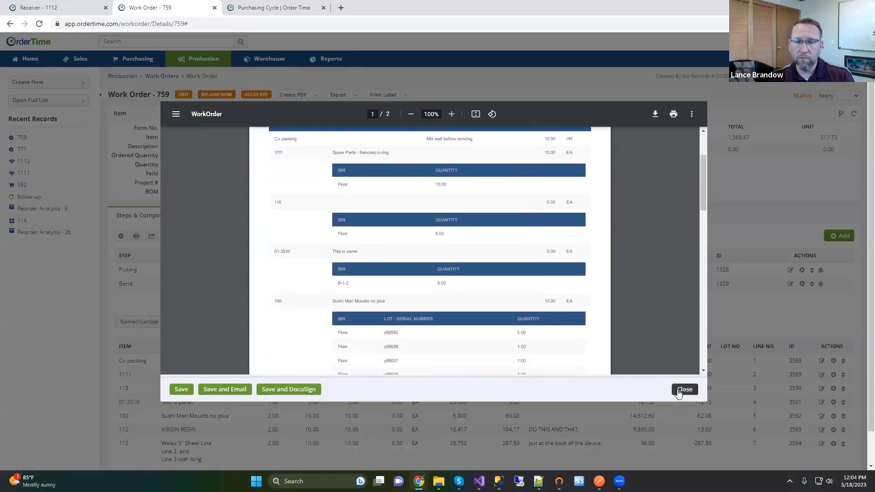
click(684, 390)
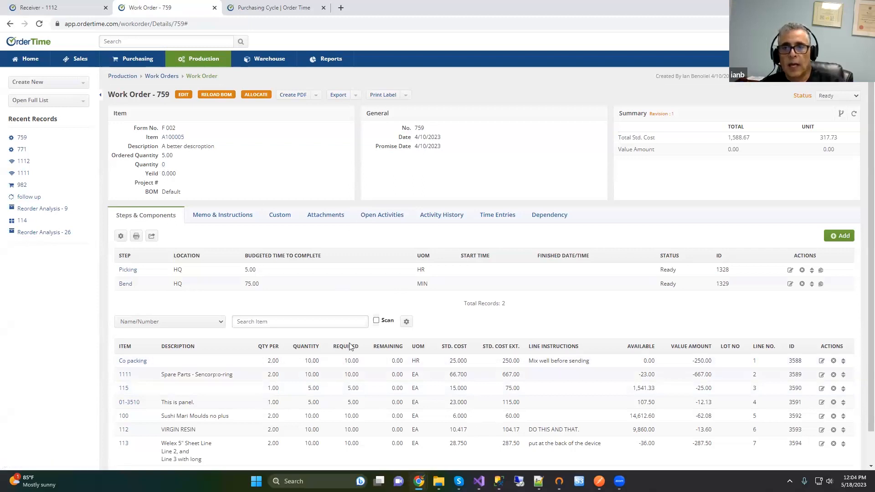
click(840, 97)
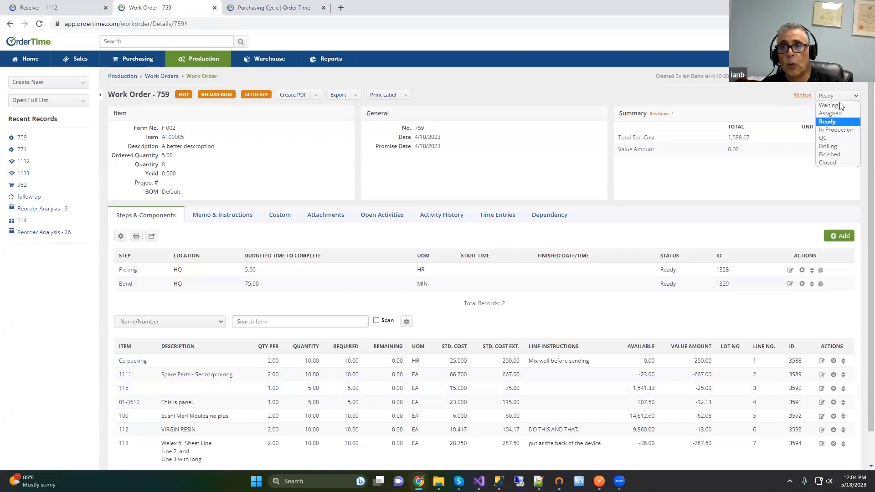
Step: Set work order 759 to In Production and check its Activity History, Time Entries and Dependency tabs
click(838, 129)
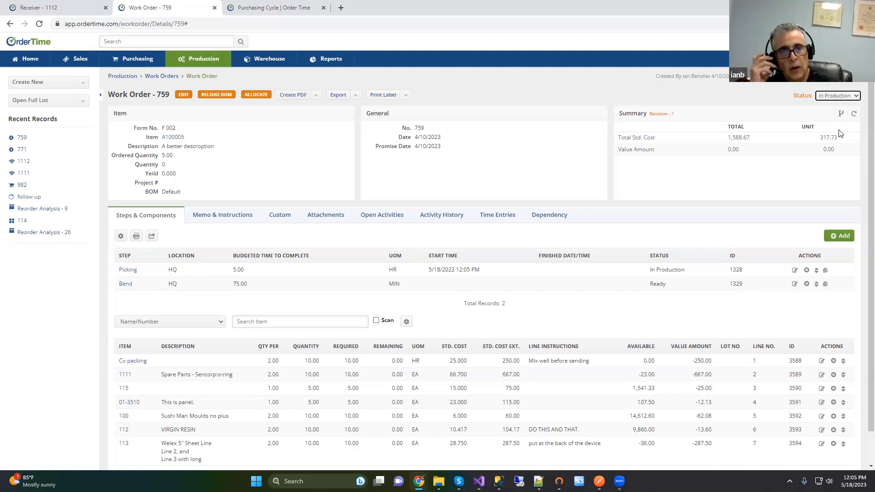
click(437, 221)
click(492, 219)
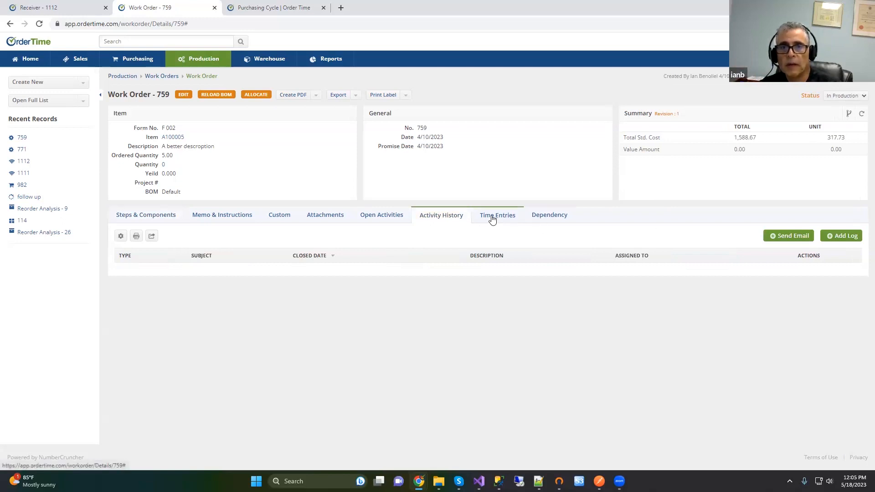
click(543, 219)
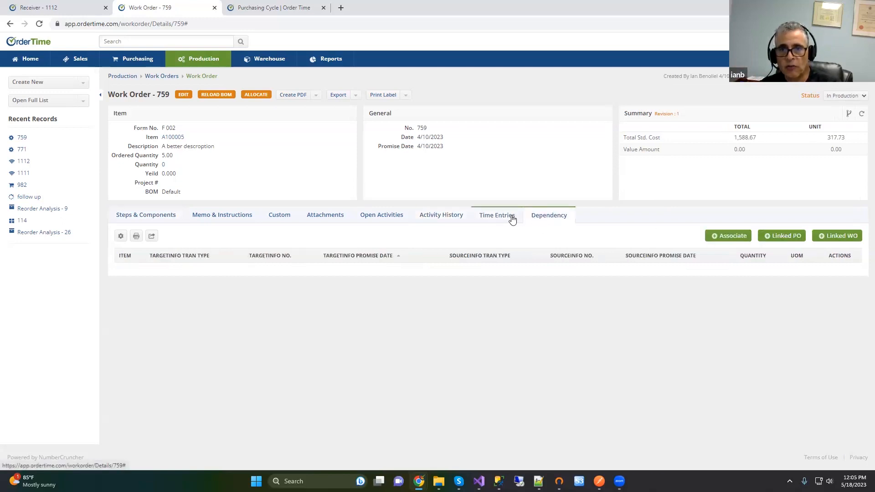
click(506, 218)
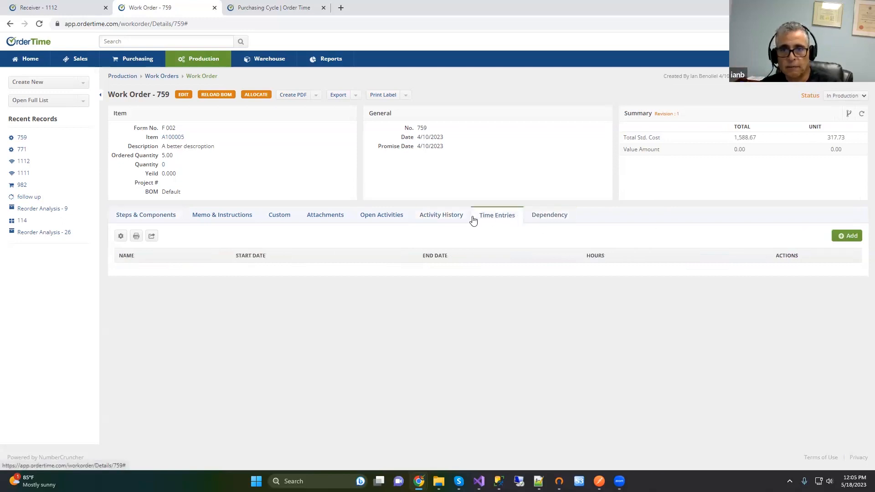
click(840, 237)
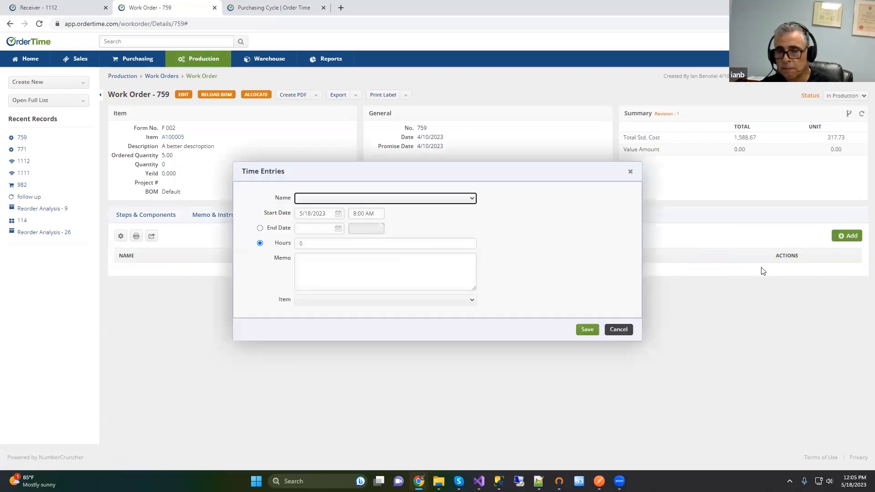
click(624, 331)
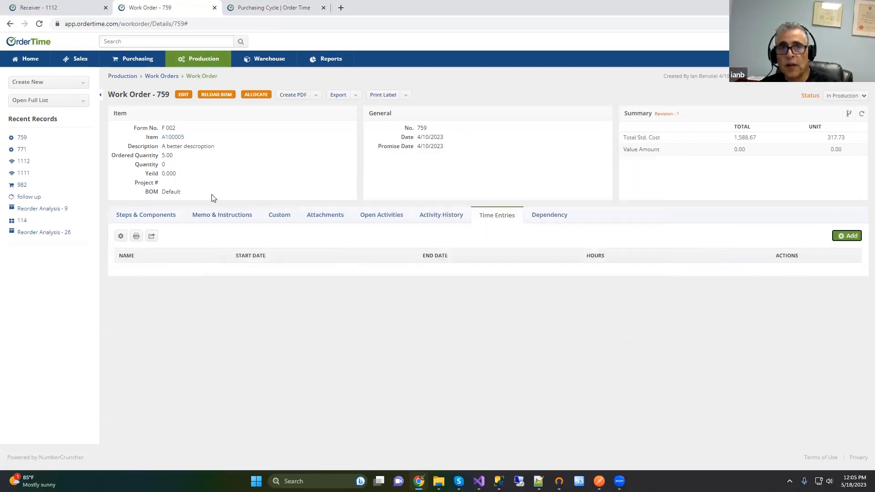
click(164, 165)
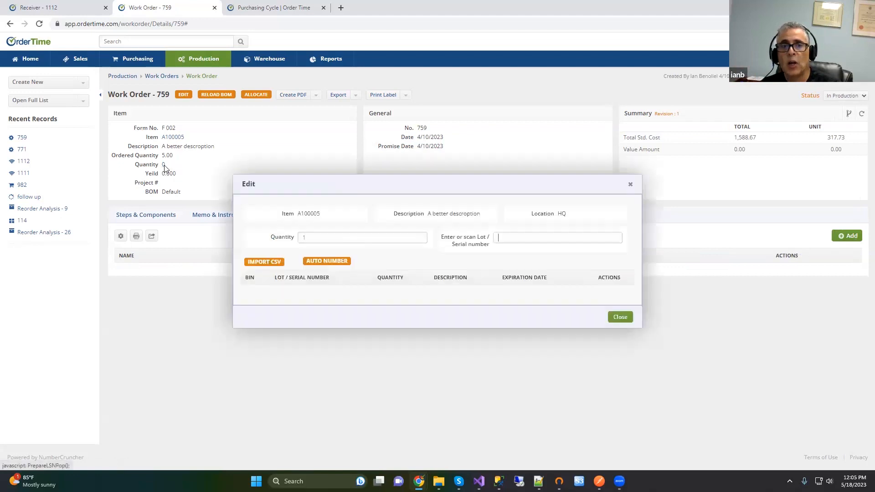
double_click(308, 233)
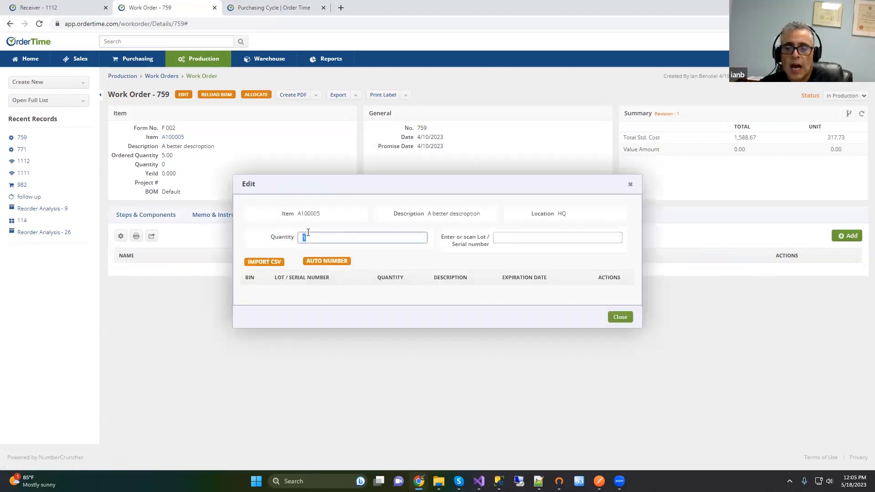
key(Tab)
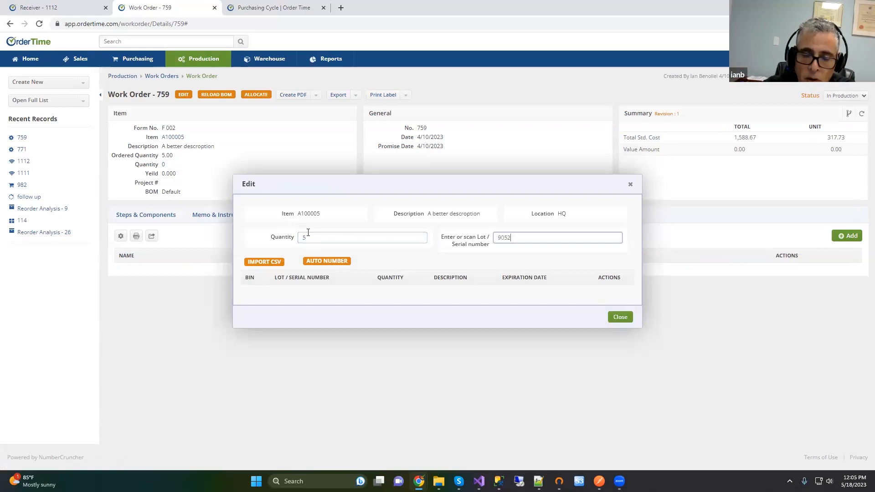
key(Return)
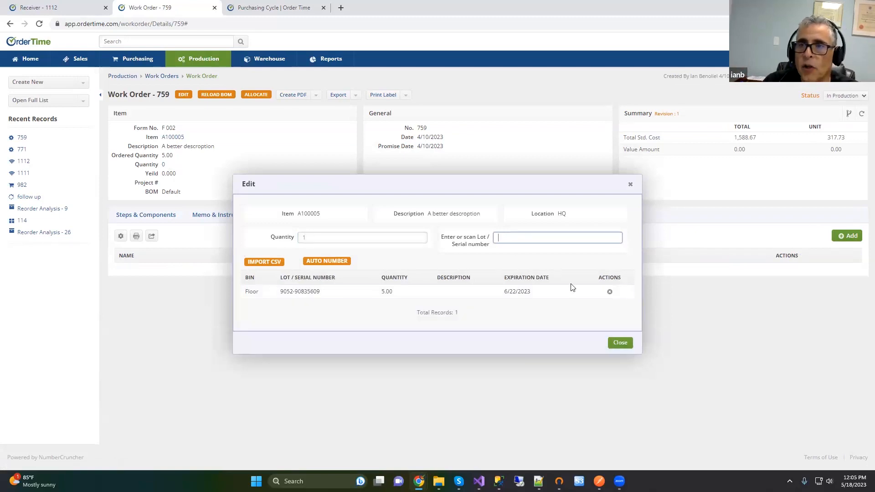
click(620, 342)
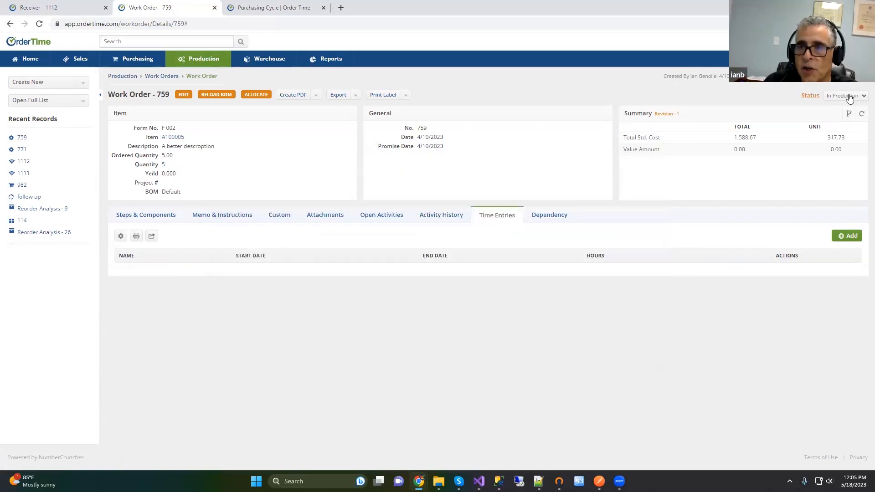
Step: Set work order 759's status to Closed, then reload and review the Steps & Components tab
click(852, 96)
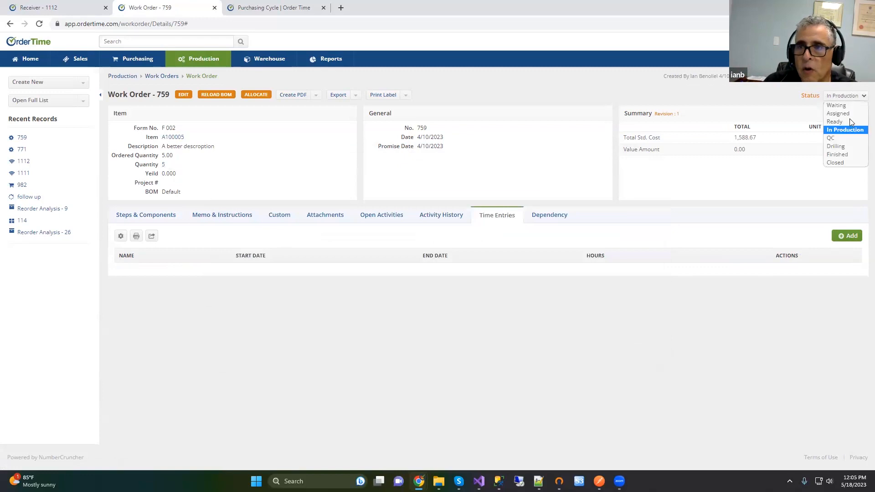
click(838, 155)
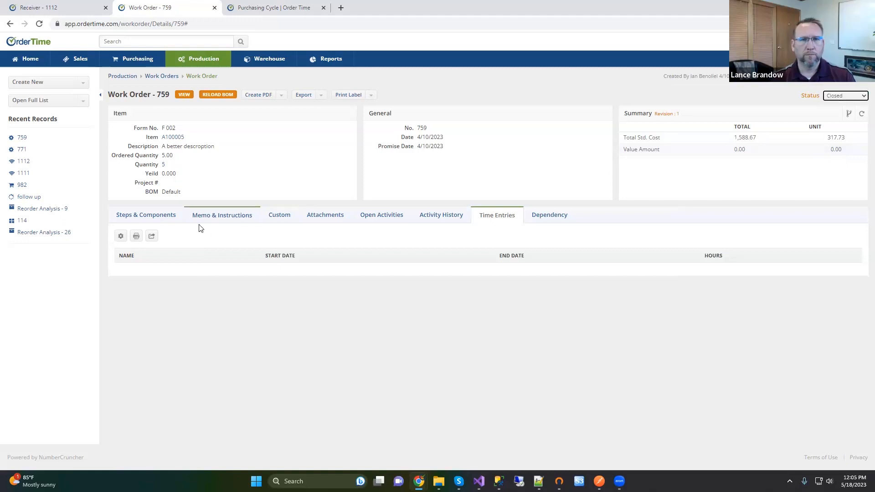
click(164, 215)
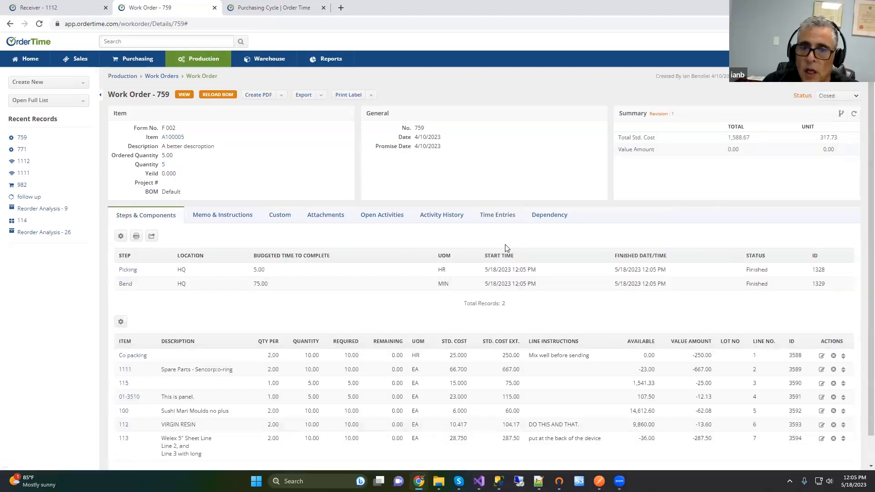
scroll(504, 250, down, 1)
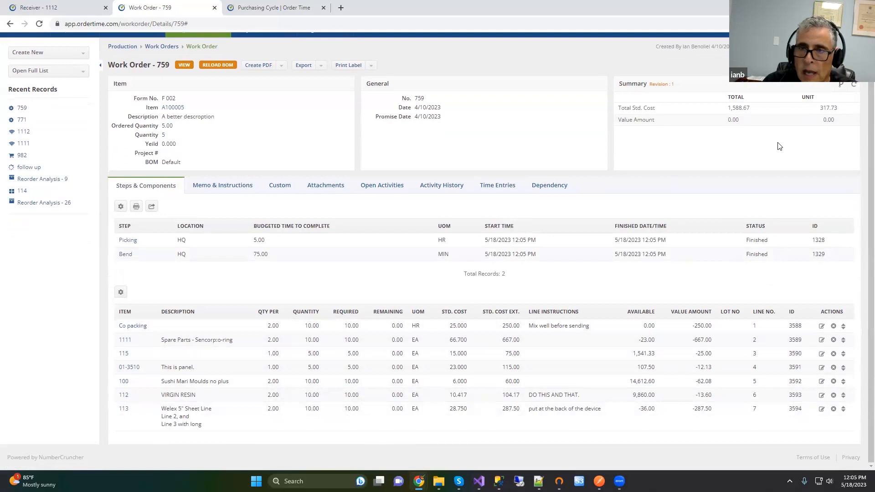
click(39, 24)
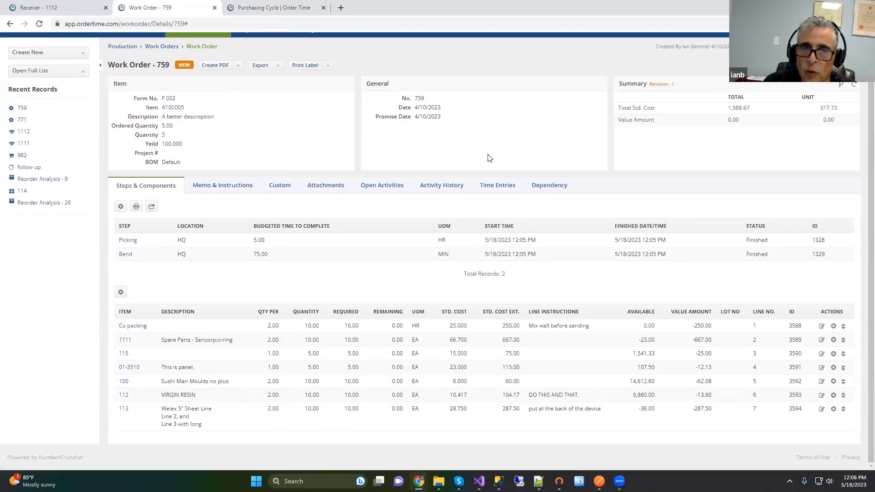
scroll(656, 171, up, 1)
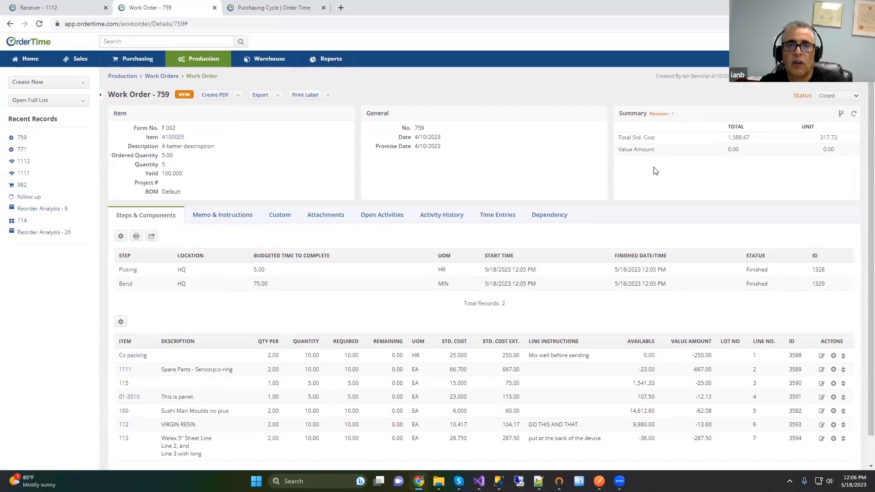
scroll(655, 170, down, 1)
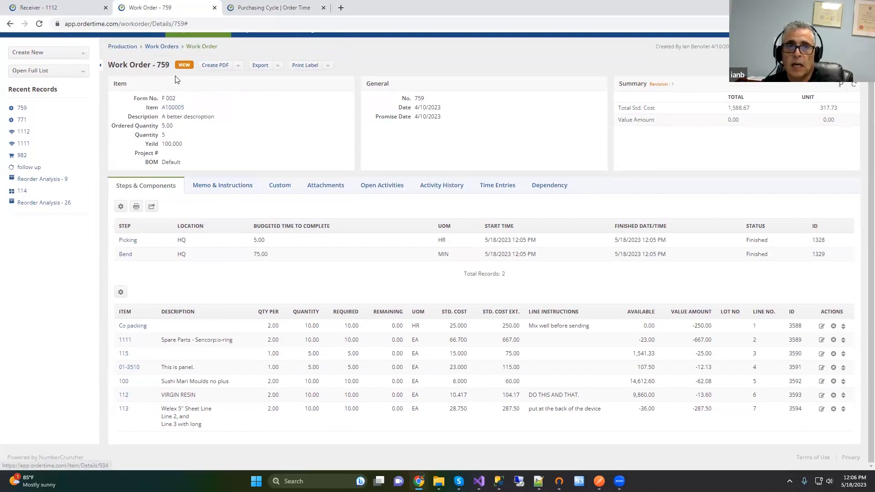
click(183, 66)
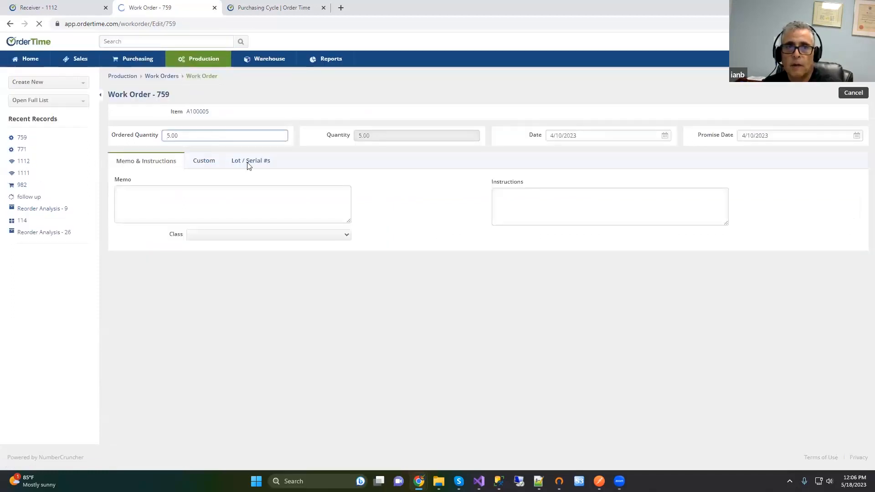
click(249, 166)
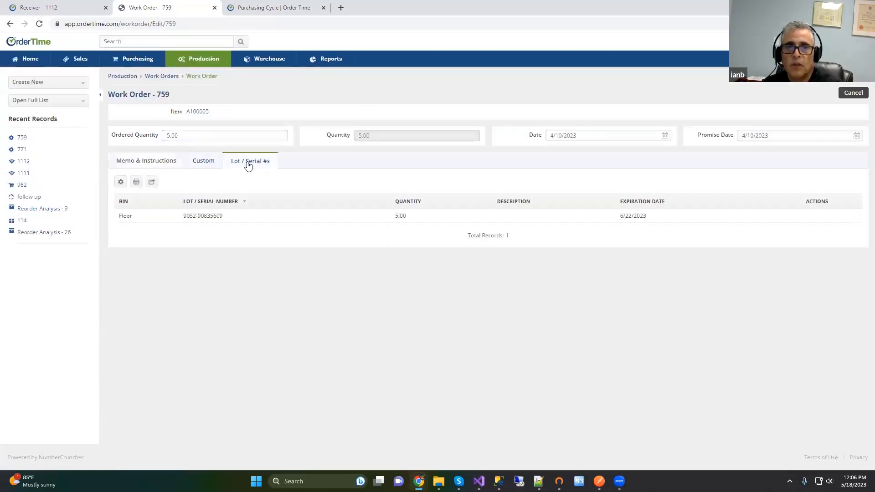
drag(183, 216, 214, 219)
triple_click(221, 220)
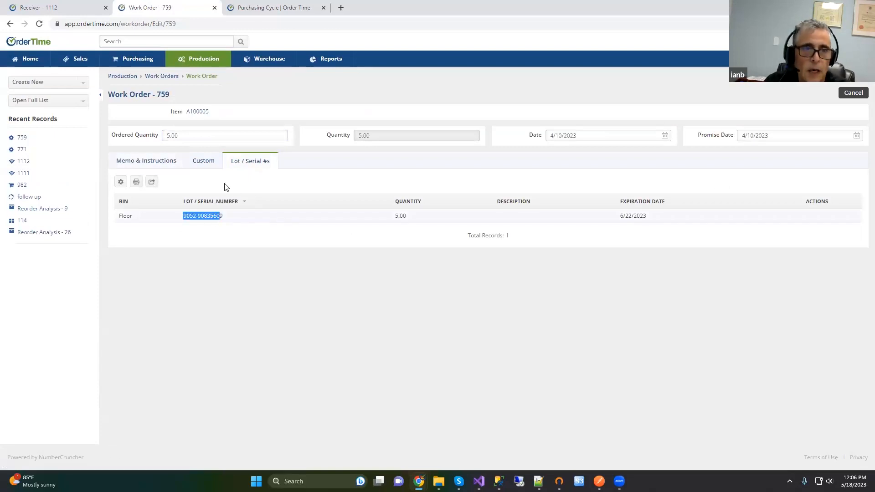
click(230, 219)
triple_click(221, 220)
key(ctrl+c)
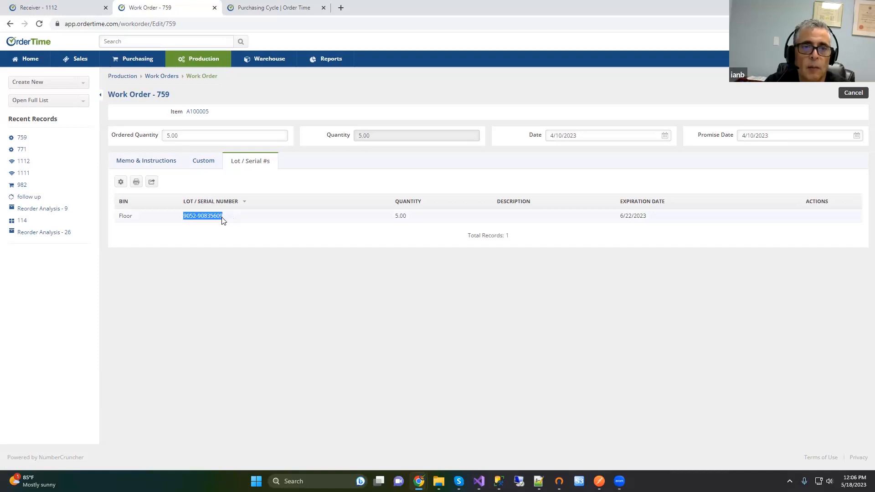
click(41, 101)
scroll(47, 176, down, 5)
click(53, 195)
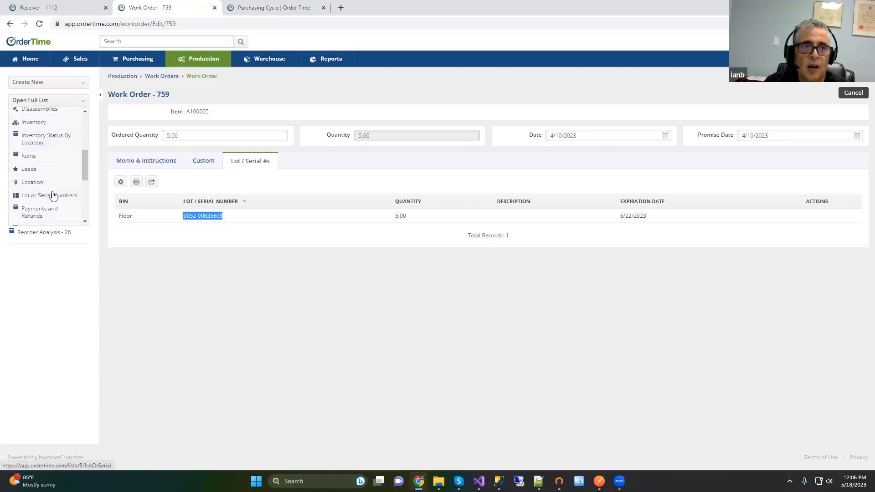
click(322, 116)
key(ctrl+v)
click(444, 113)
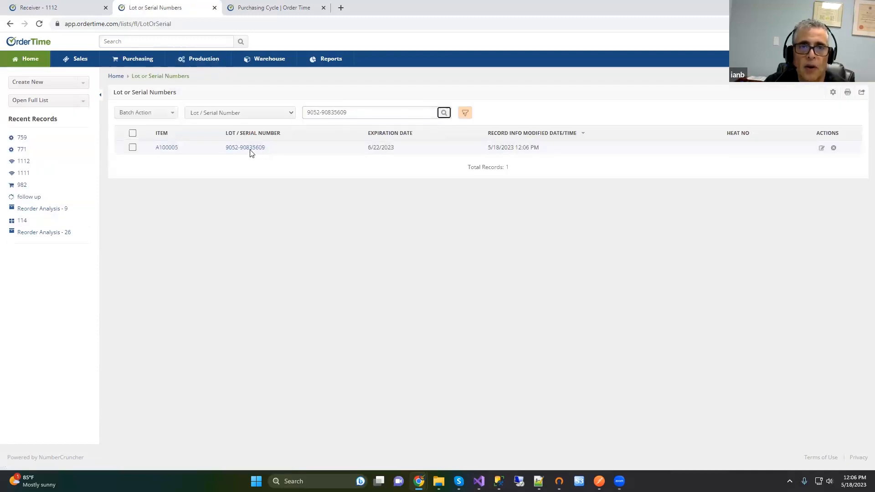
click(245, 148)
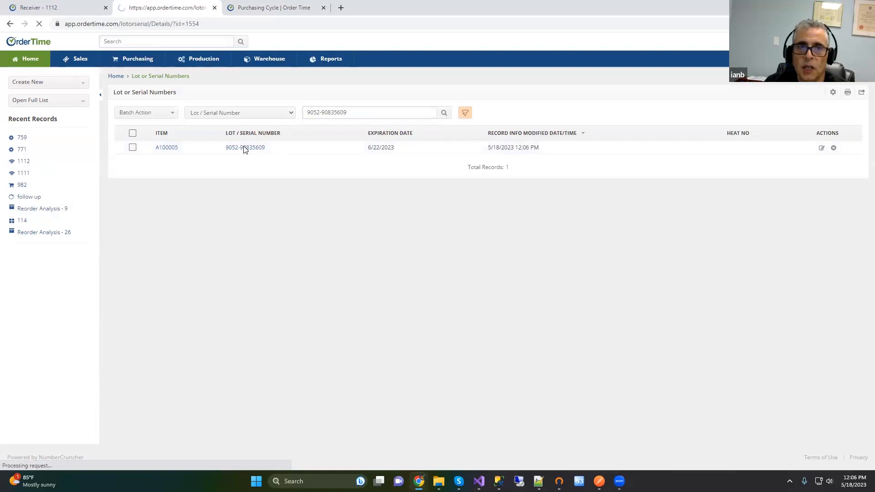
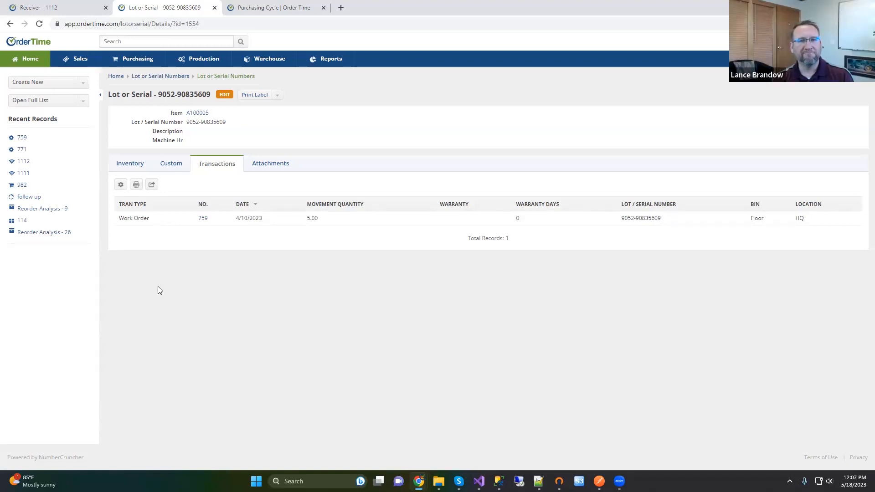
Step: Open the Sales Orders list from the sidebar's full record-type list
click(85, 106)
drag(88, 133, 103, 207)
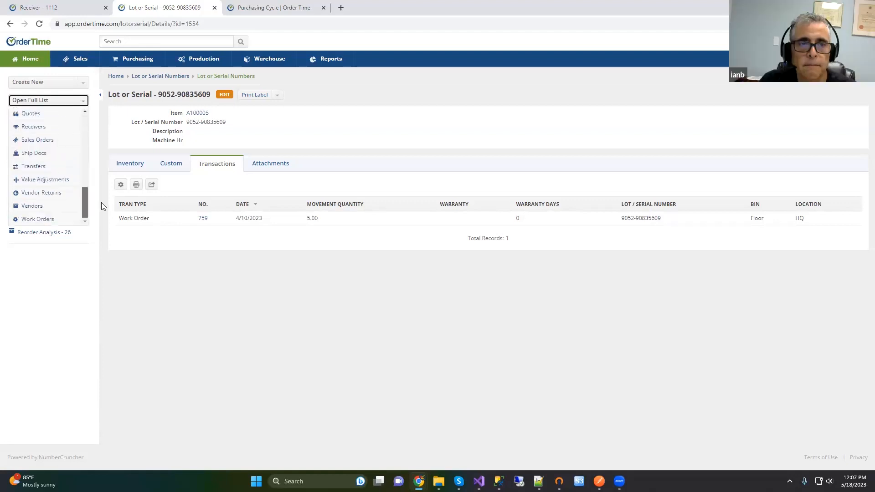
click(30, 143)
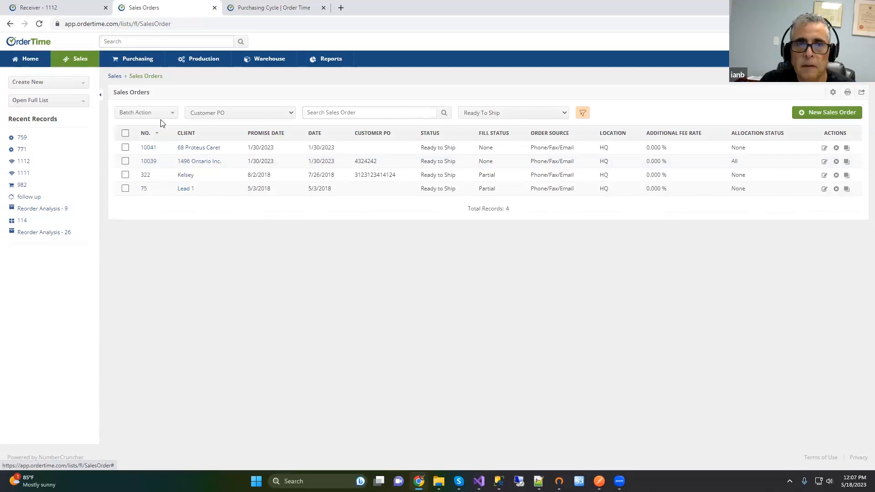
click(152, 148)
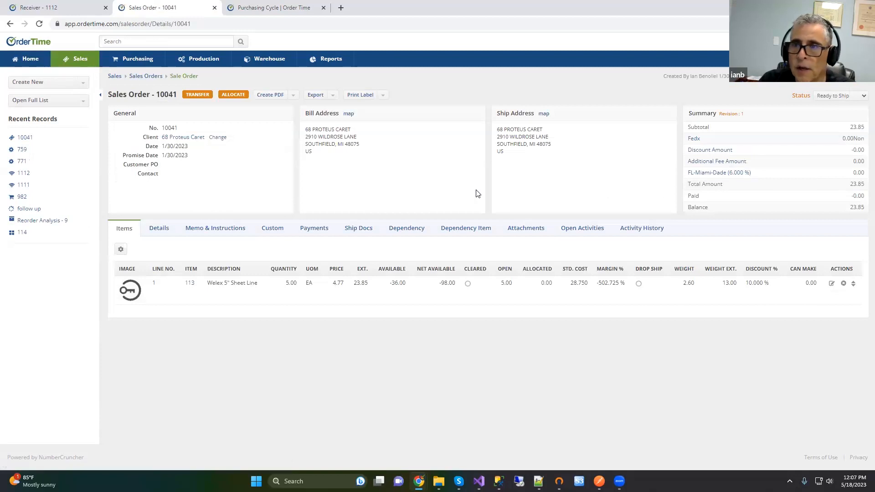
click(358, 229)
click(122, 229)
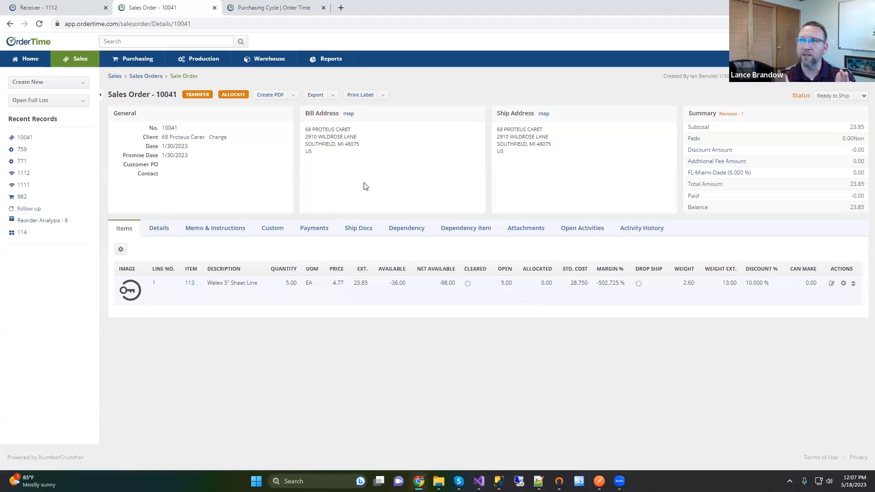
click(204, 95)
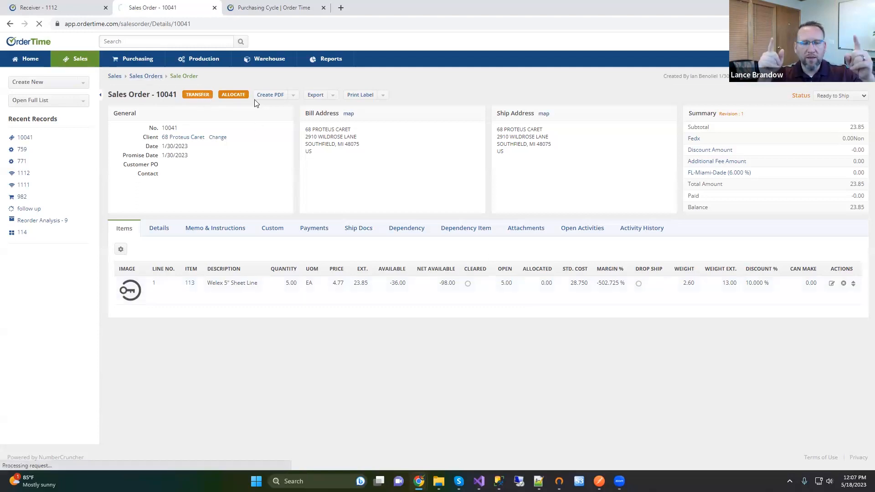
click(478, 113)
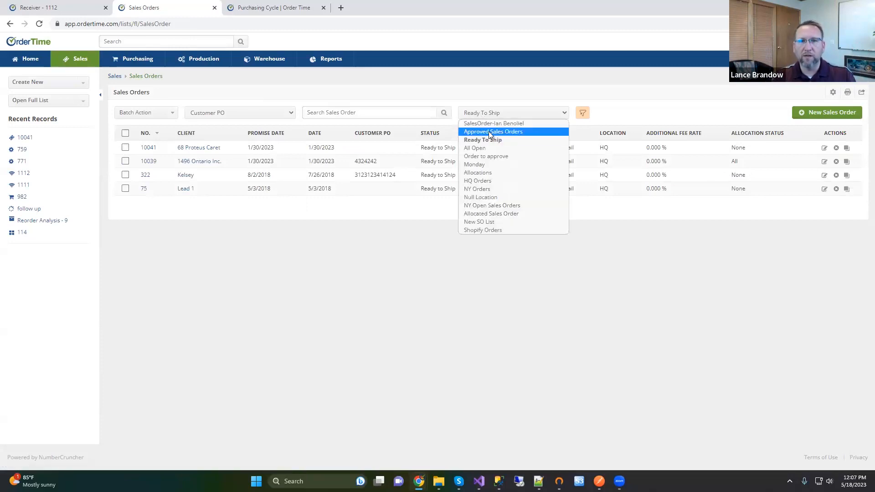
Step: Look at the Allocated Sales Order view, then return to Approved Sales Orders
click(489, 132)
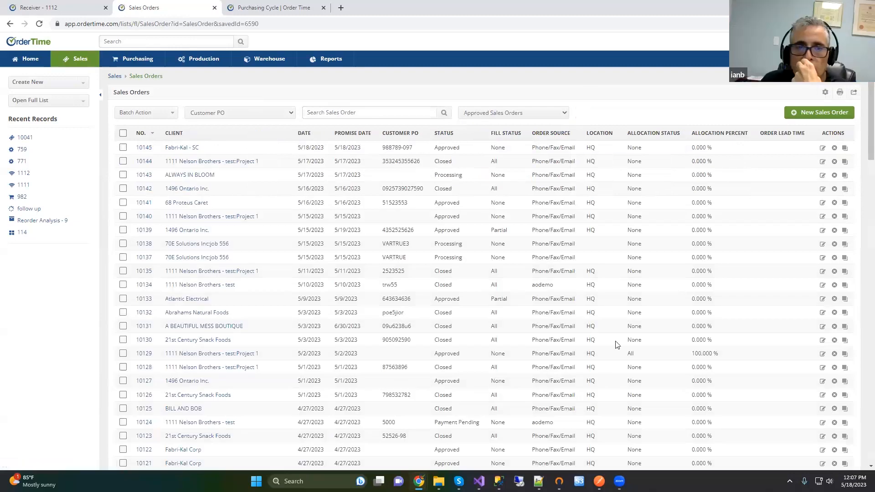
click(494, 116)
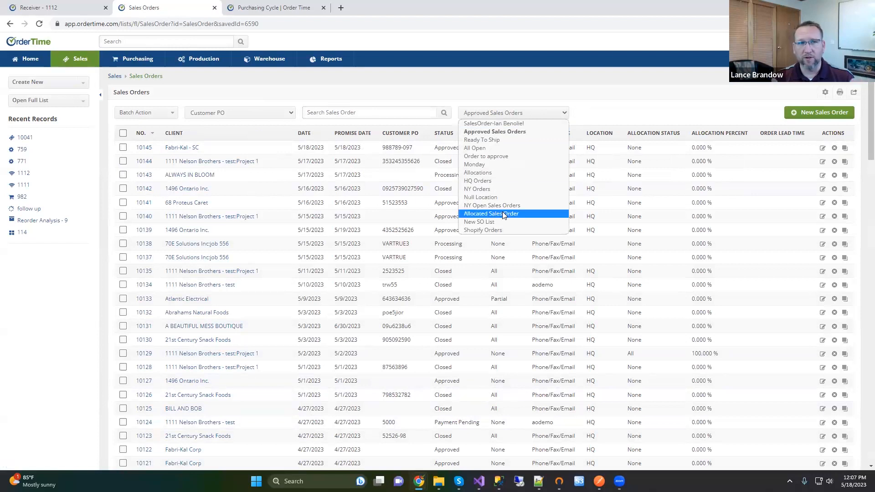
click(503, 215)
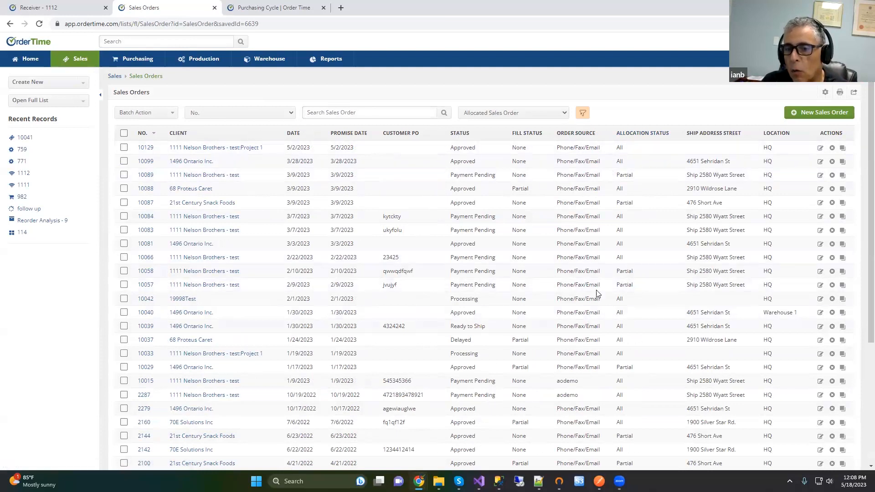
scroll(628, 287, down, 2)
scroll(628, 286, down, 2)
scroll(629, 286, up, 5)
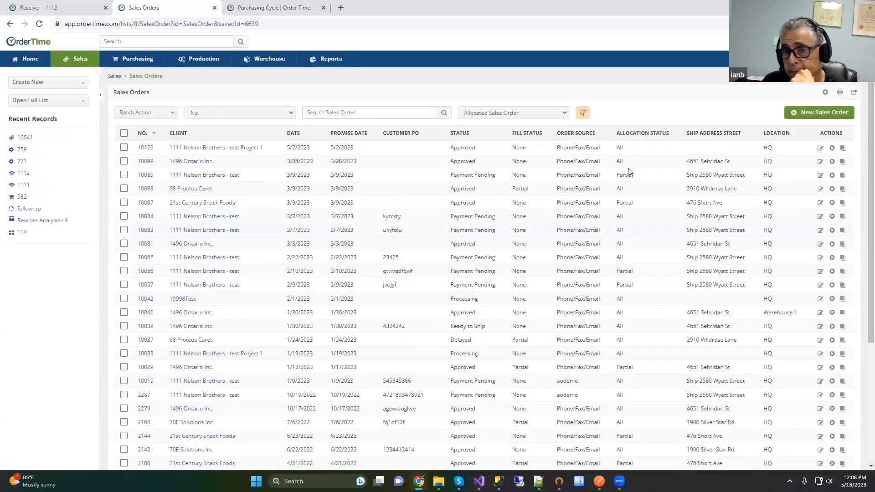
click(534, 117)
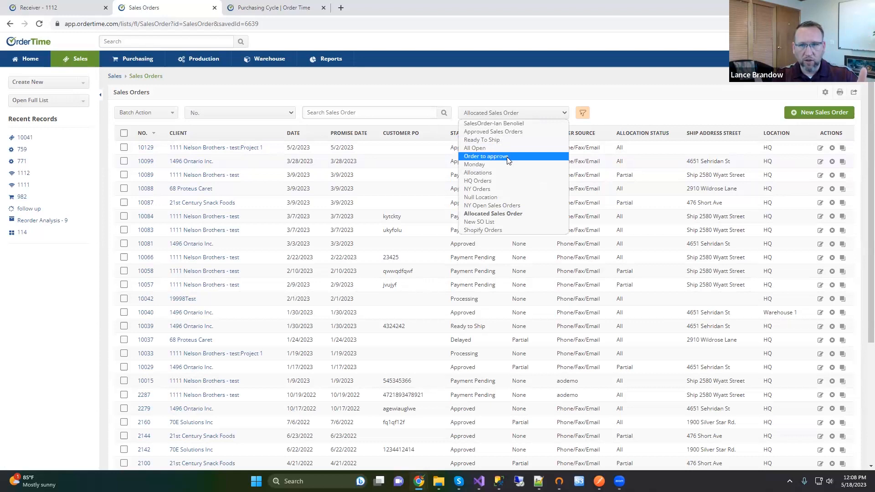
click(510, 133)
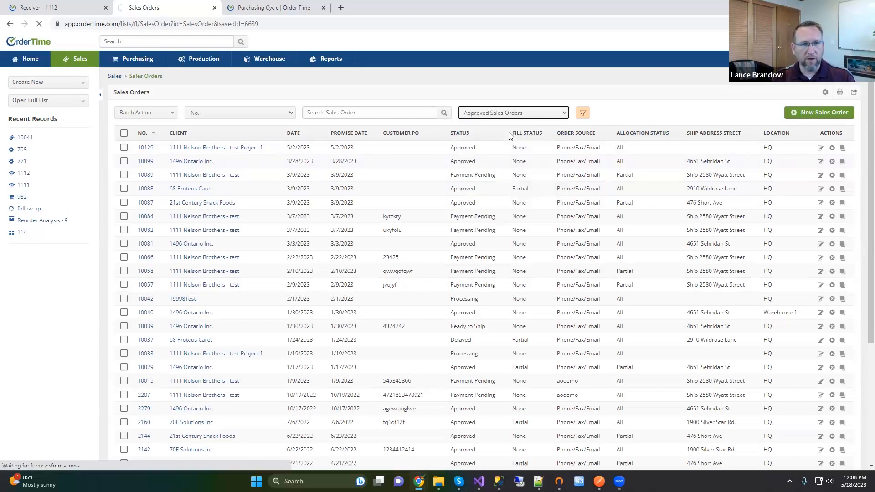
Step: Tick approved orders 10145, 10144, 10143 and 10142
click(123, 148)
click(123, 162)
click(123, 175)
click(123, 189)
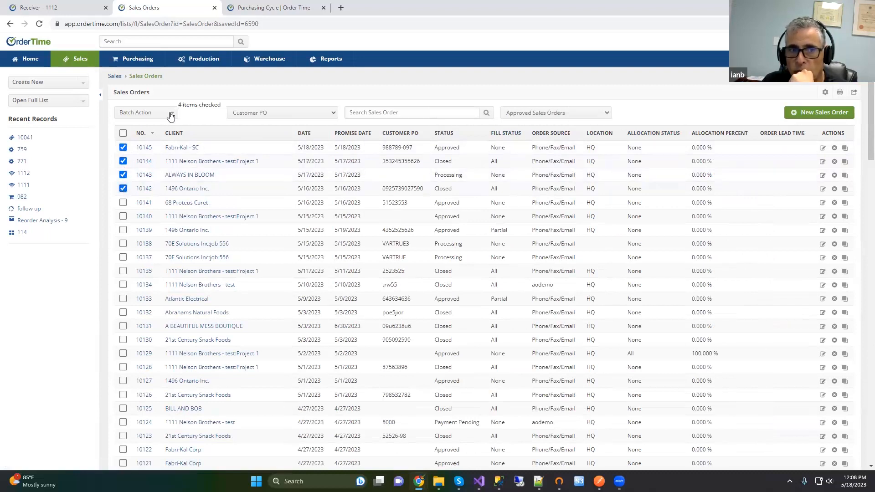
Step: Run Batch Action > Allocation > Allocate on the four ticked orders and close the results
click(171, 116)
click(149, 140)
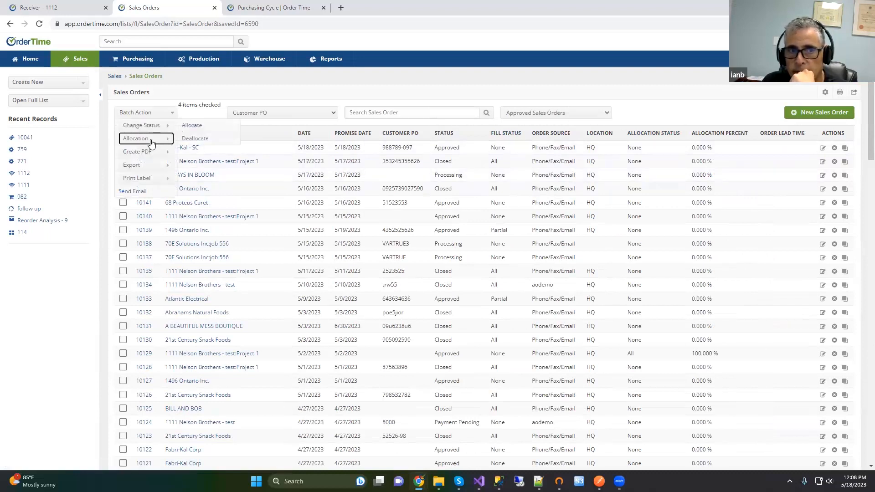
click(192, 128)
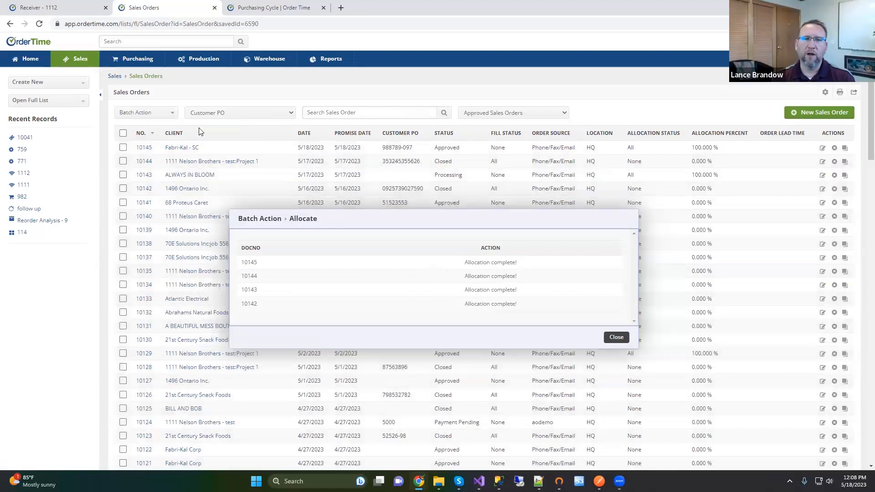
click(617, 338)
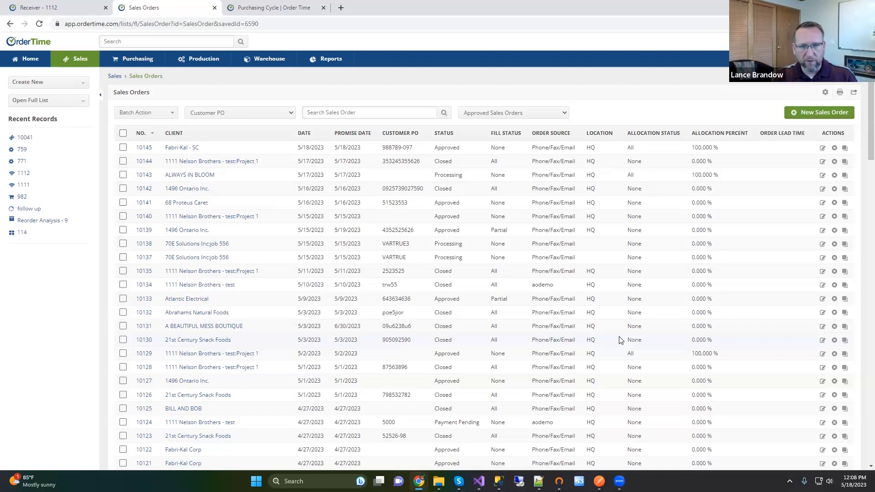
click(505, 114)
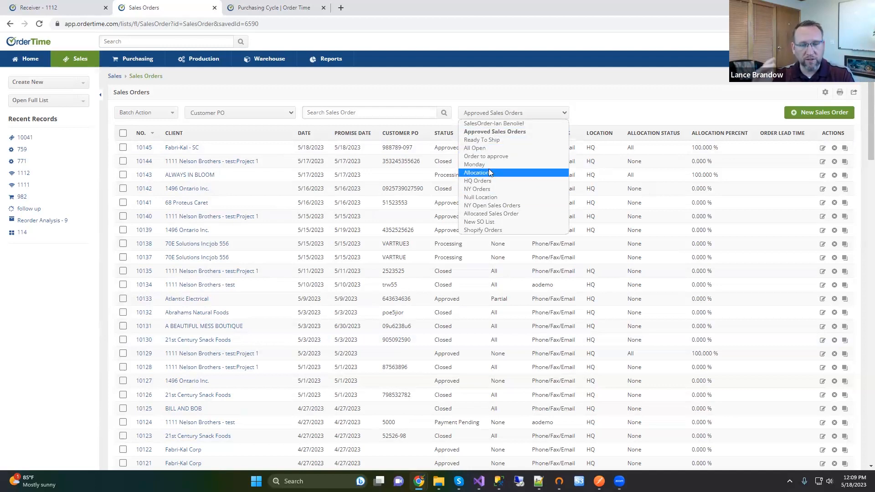
Step: Show the Allocated Sales Order view and inspect order 10089's Partial allocation status
click(494, 213)
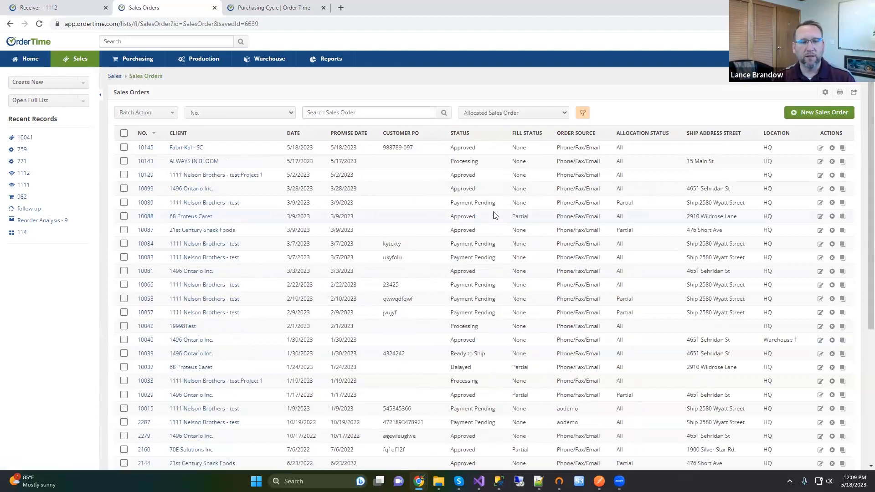
scroll(636, 268, down, 5)
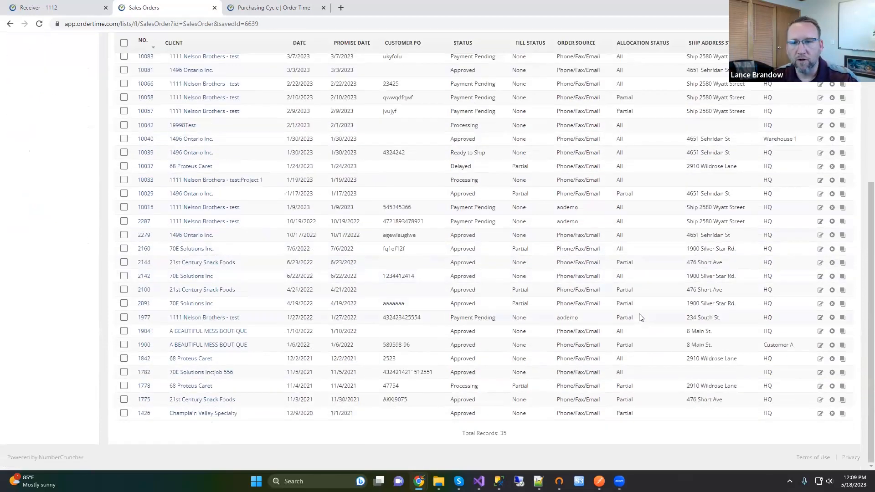
scroll(641, 318, up, 5)
mouse_move(619, 207)
mouse_down()
mouse_move(645, 206)
mouse_move(625, 206)
mouse_up()
double_click(634, 207)
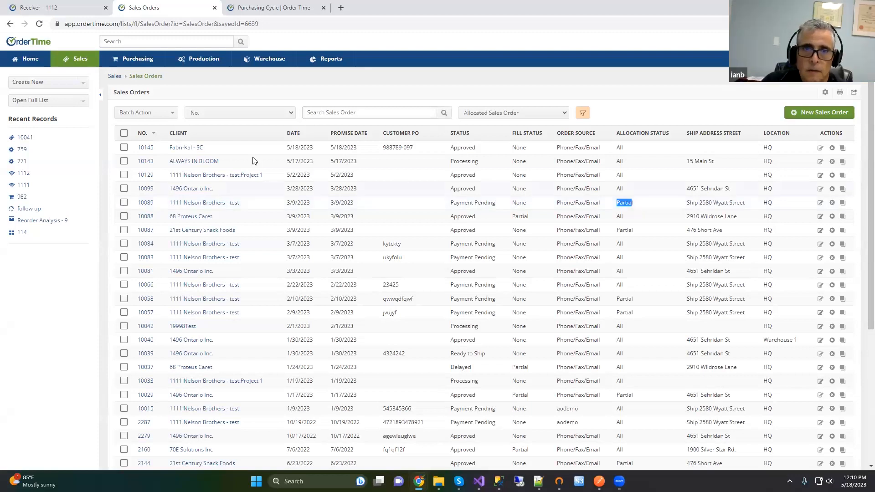
click(146, 148)
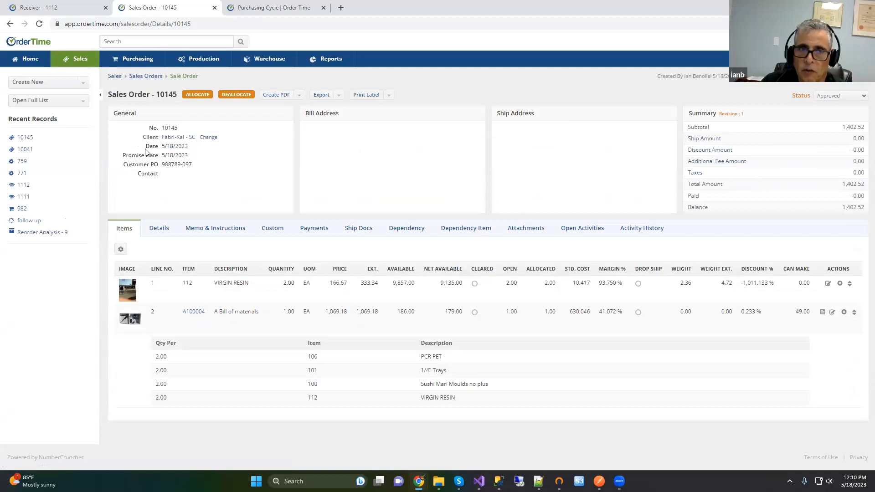
click(10, 23)
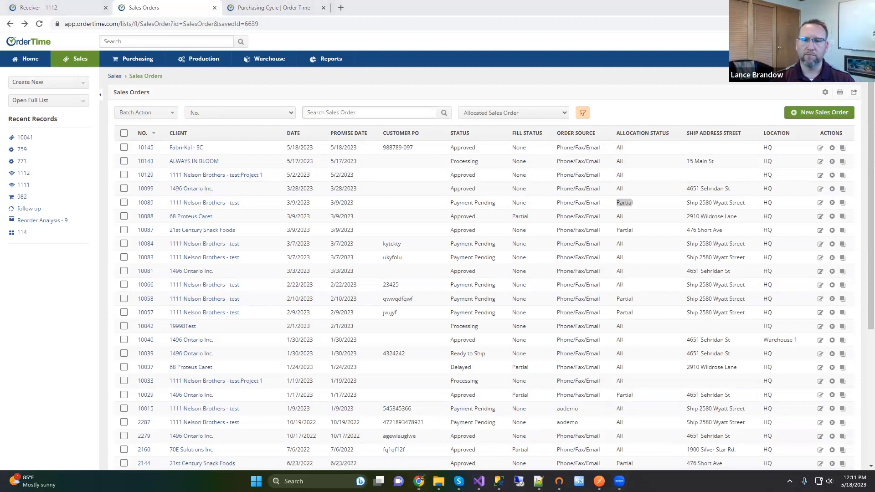
Step: Batch-change sales order 10143's status to Approved and close the results
click(124, 161)
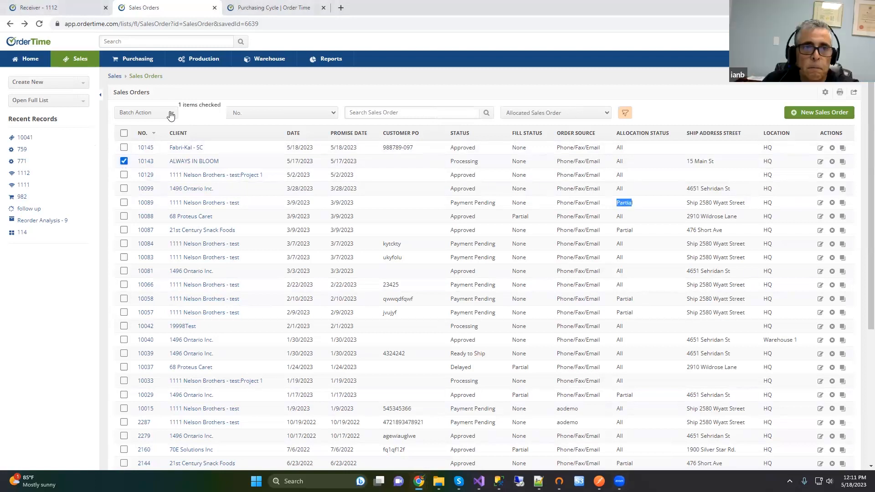
click(170, 114)
click(165, 125)
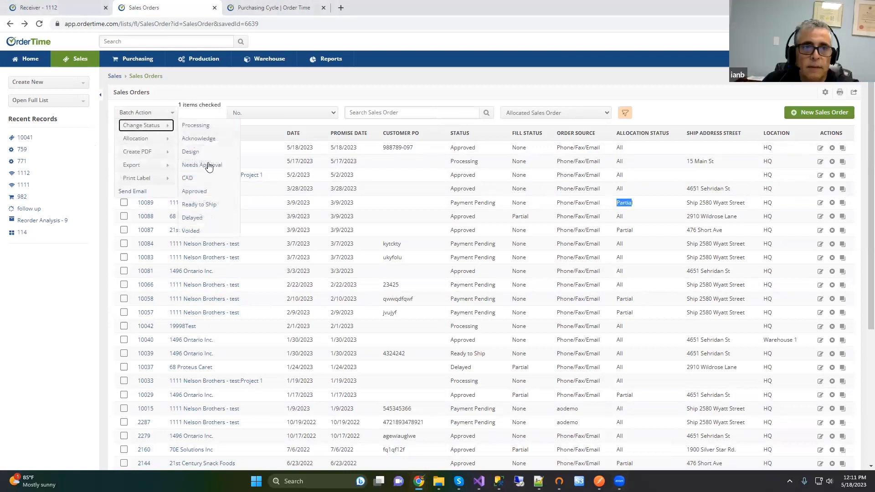
click(204, 192)
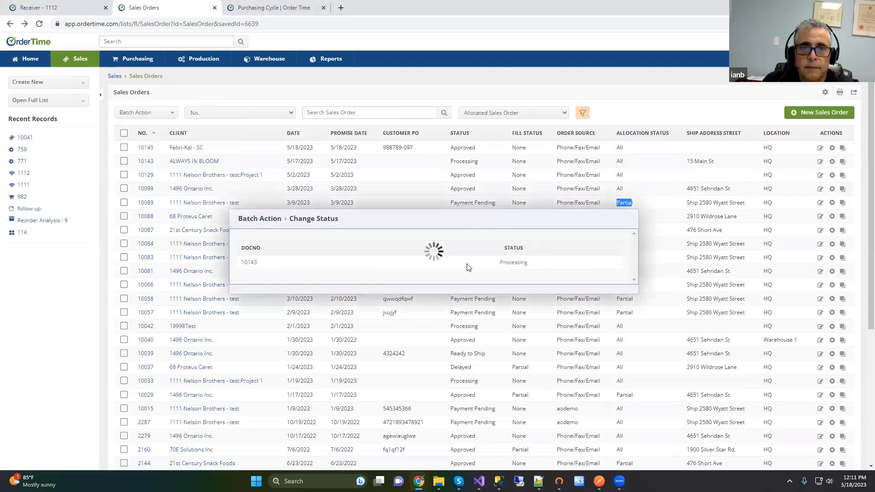
click(619, 299)
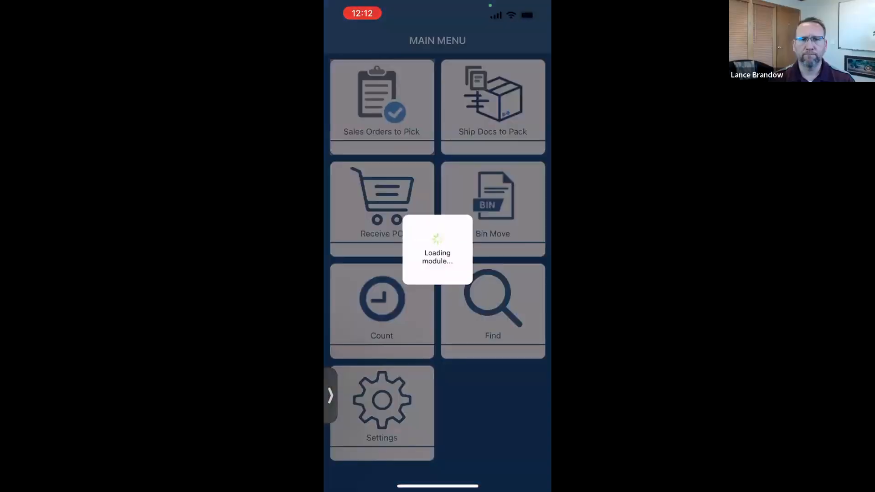
Step: Download sales orders 10145, 10143 and 10129 for picking and list them in Docs in Progress
text(10145)
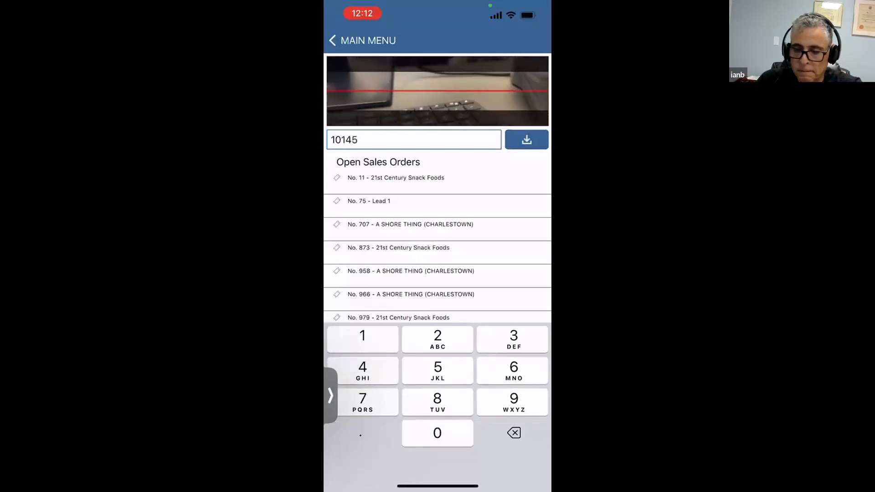
click(526, 140)
click(433, 254)
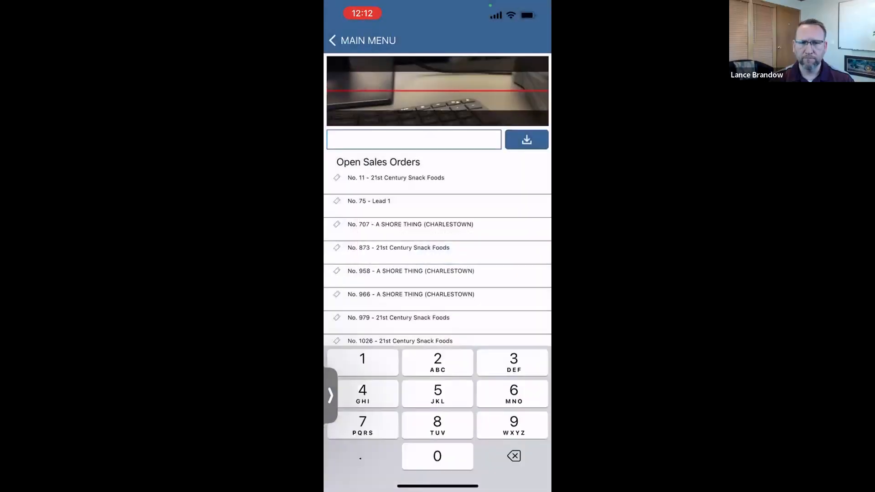
text(10143)
click(526, 139)
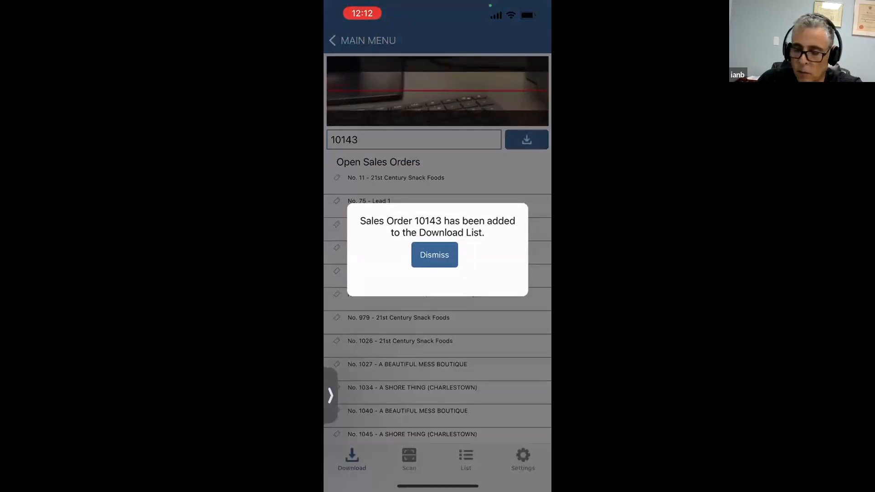
click(434, 255)
text(1)
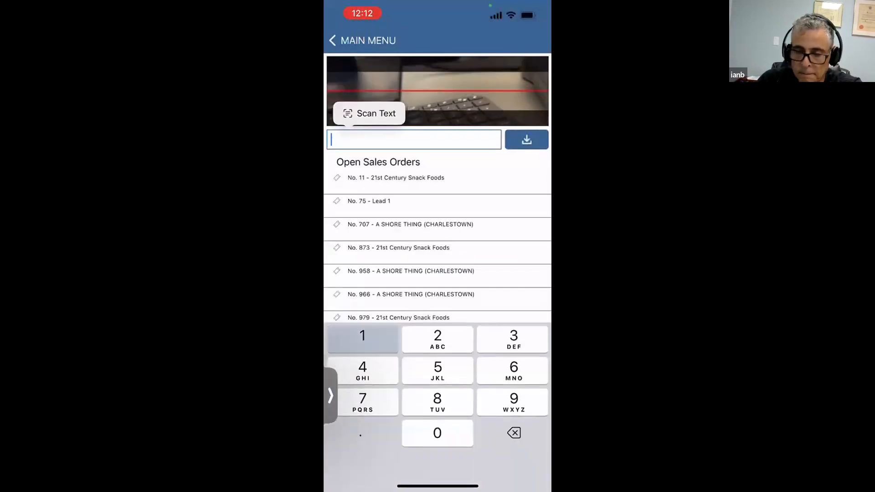
text(0129)
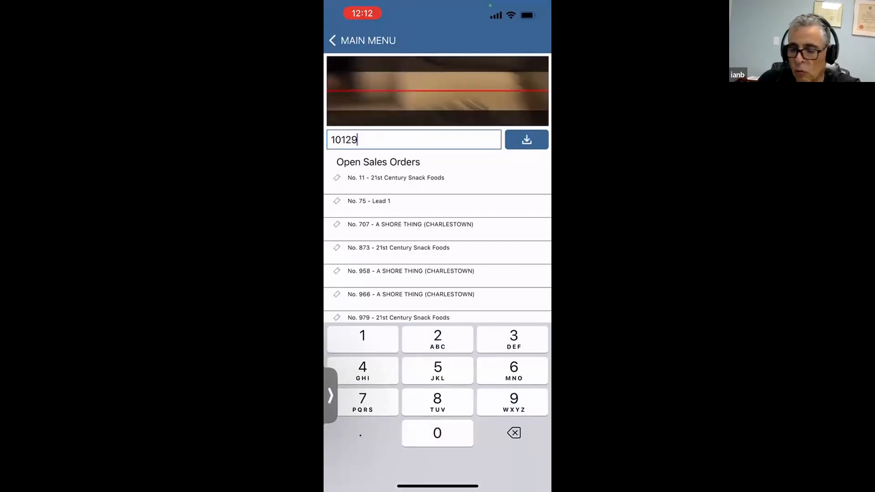
click(526, 139)
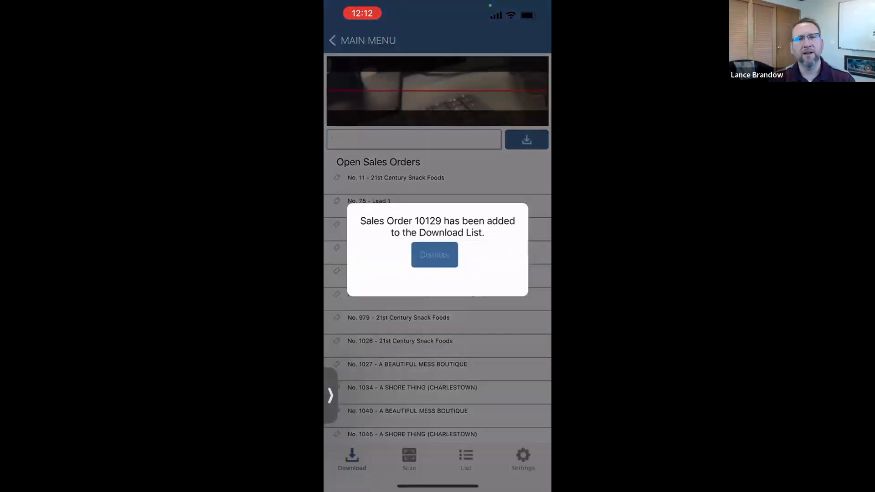
click(434, 252)
click(466, 458)
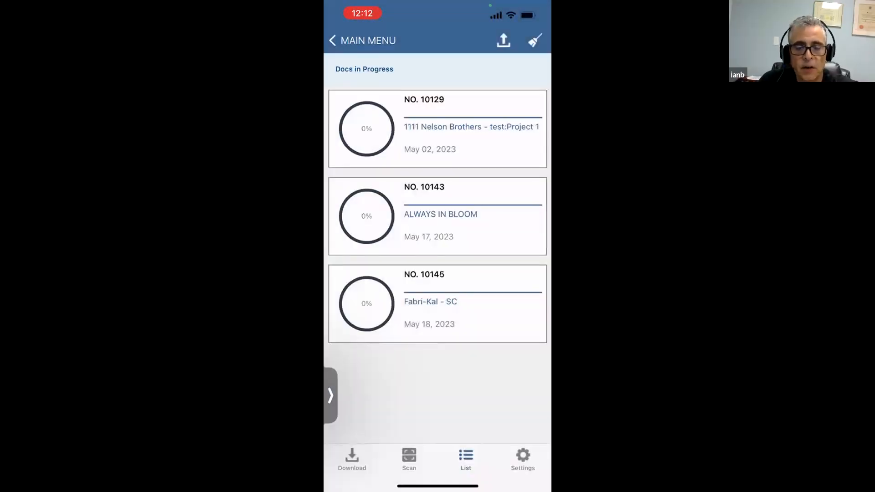
Step: Start scanning and check which orders need A Bill of materials and VIRGIN RESIN
click(410, 458)
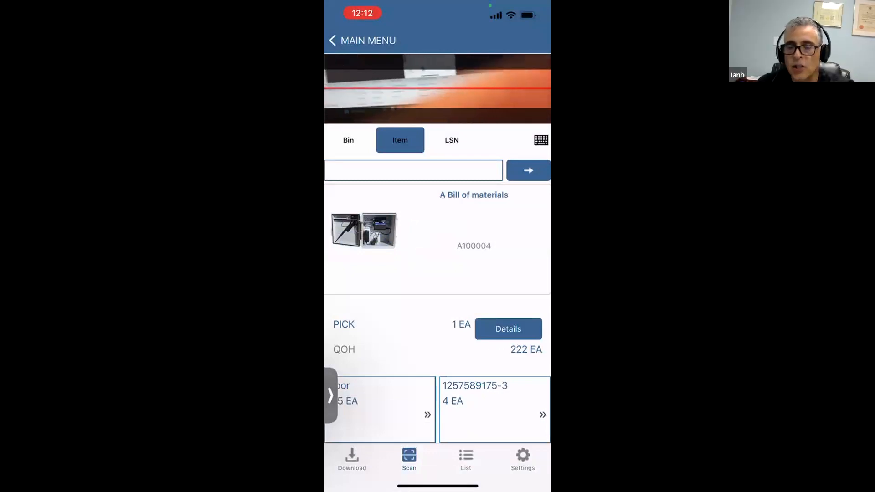
click(508, 329)
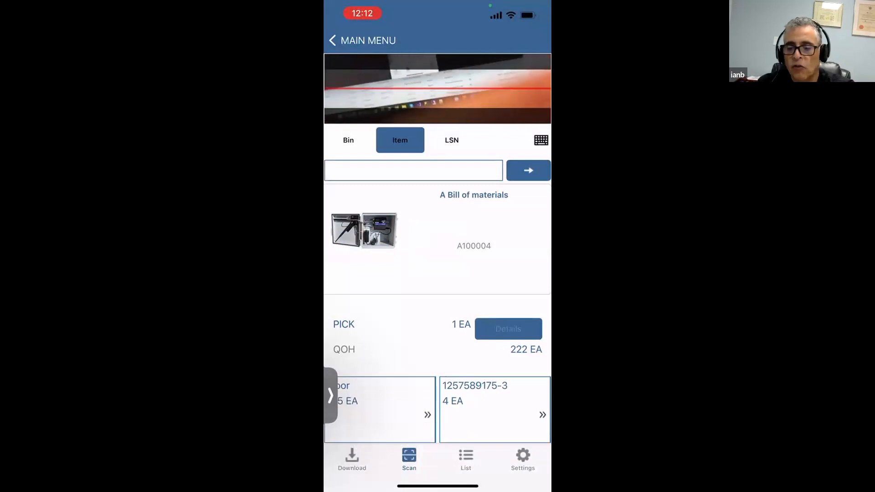
click(437, 407)
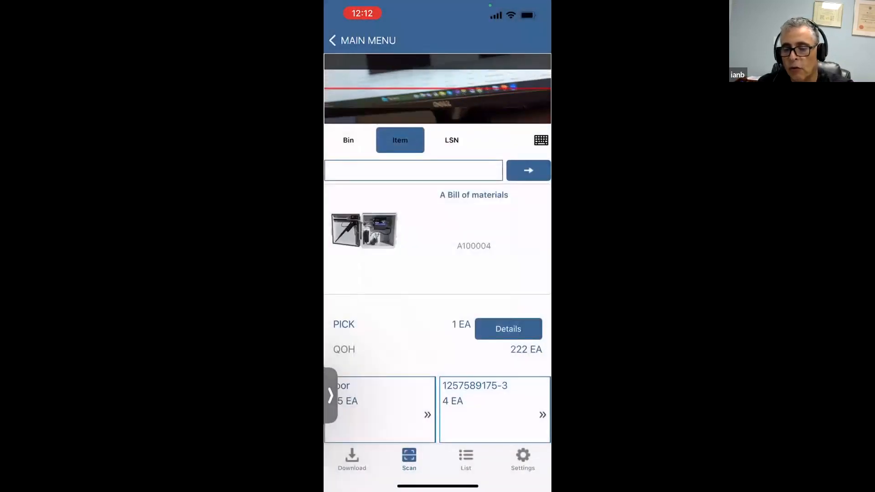
drag(492, 246, 374, 246)
click(509, 328)
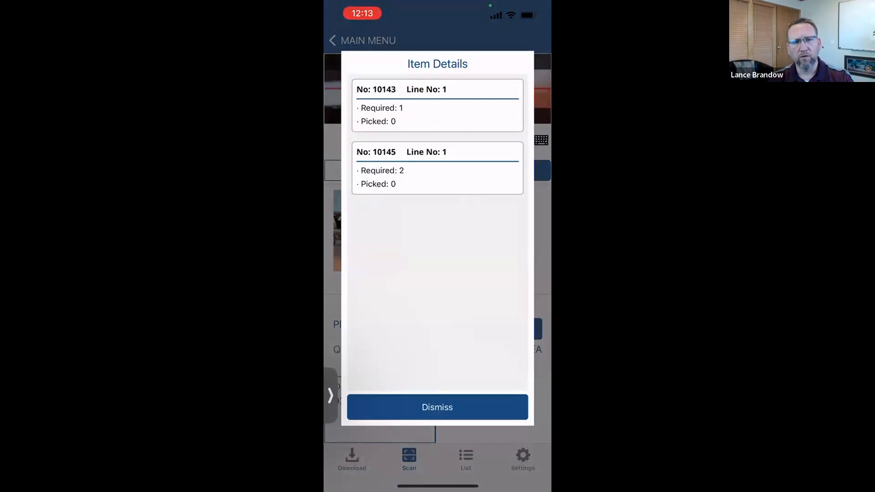
click(438, 407)
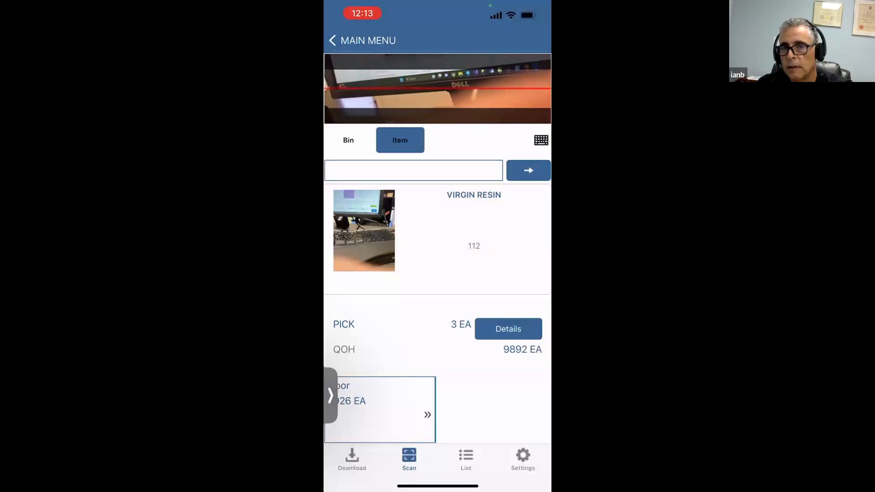
Step: Browse to VIRGIN RESIN and look up item 112 for picking
mouse_move(388, 237)
mouse_down()
mouse_move(506, 237)
mouse_move(388, 237)
mouse_up()
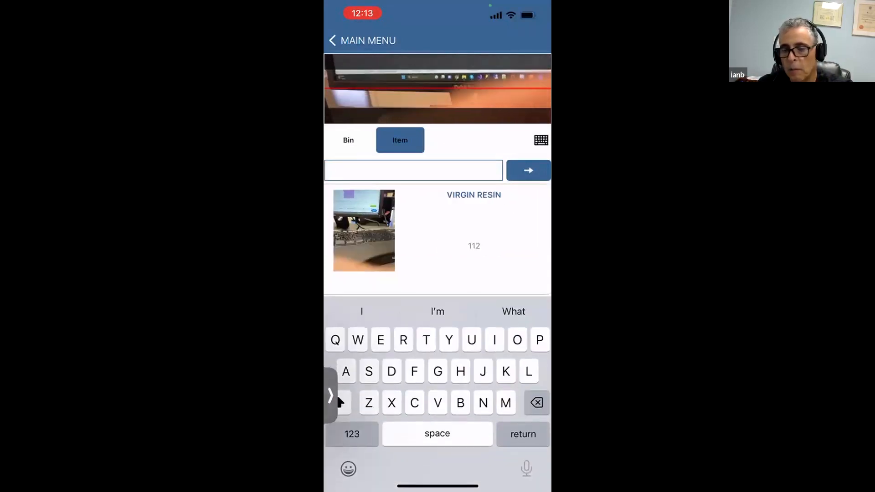
click(541, 140)
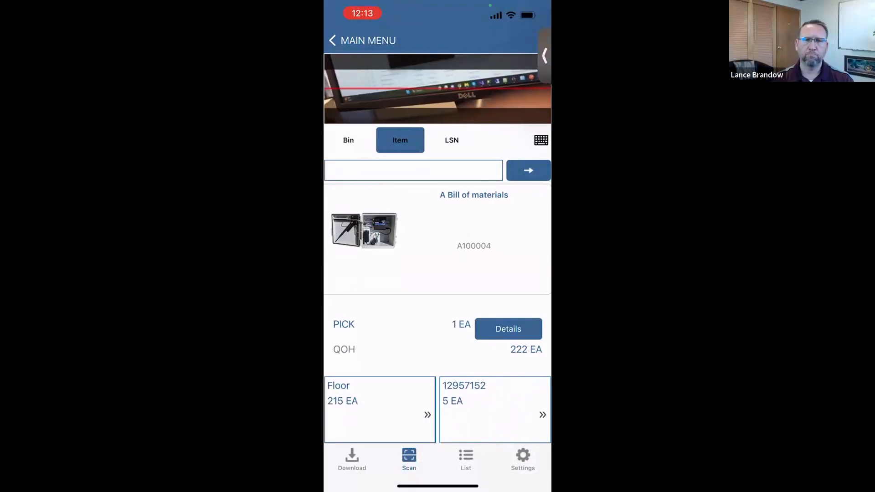
click(413, 171)
click(352, 434)
text(11)
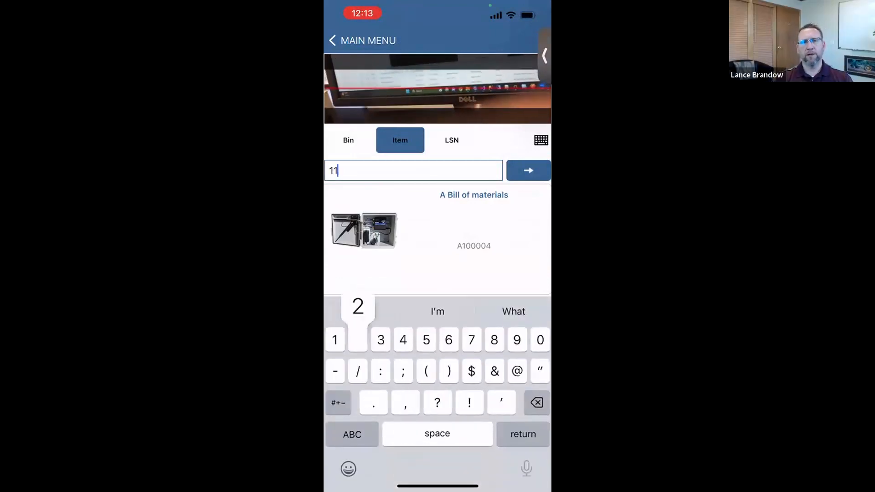
text(2)
key(Return)
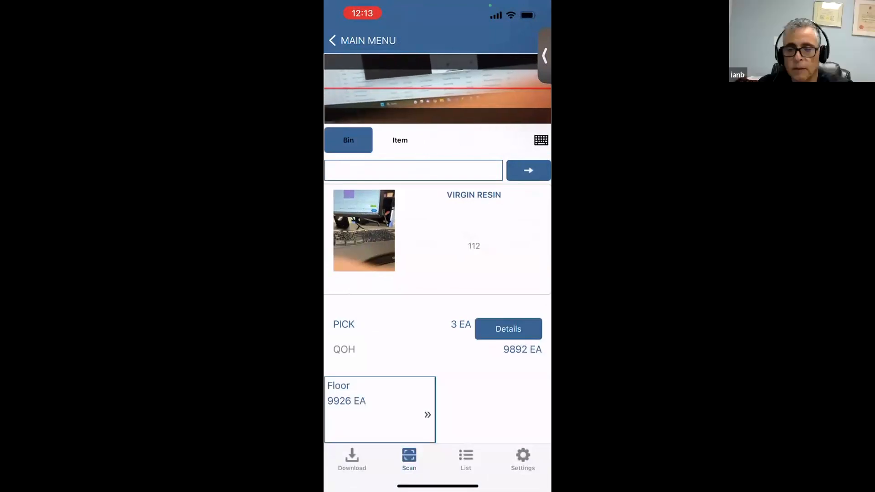
Step: Pick 3 EA of item 112 from the Floor bin and check per-order picked quantities
click(414, 170)
text(F)
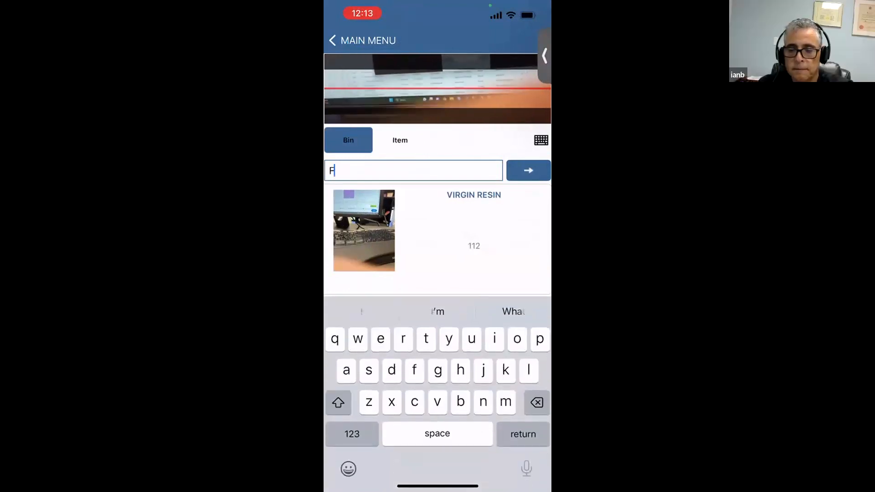
text(loor)
key(Return)
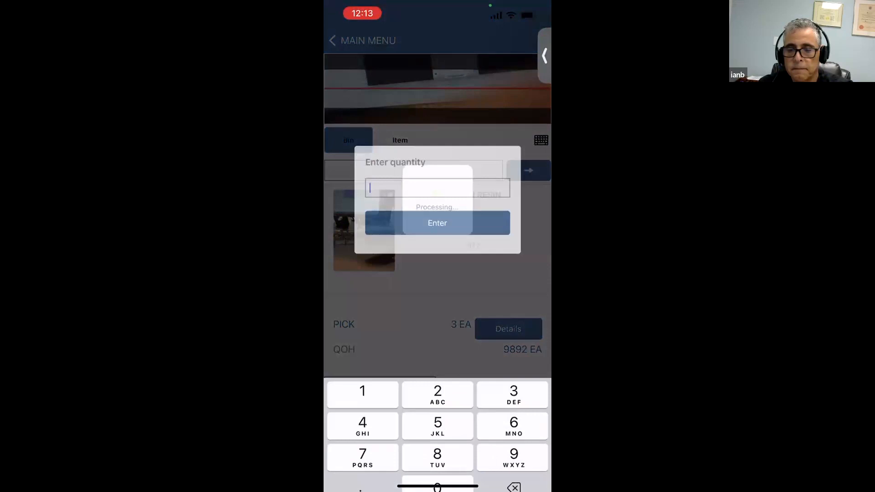
text(3)
click(437, 200)
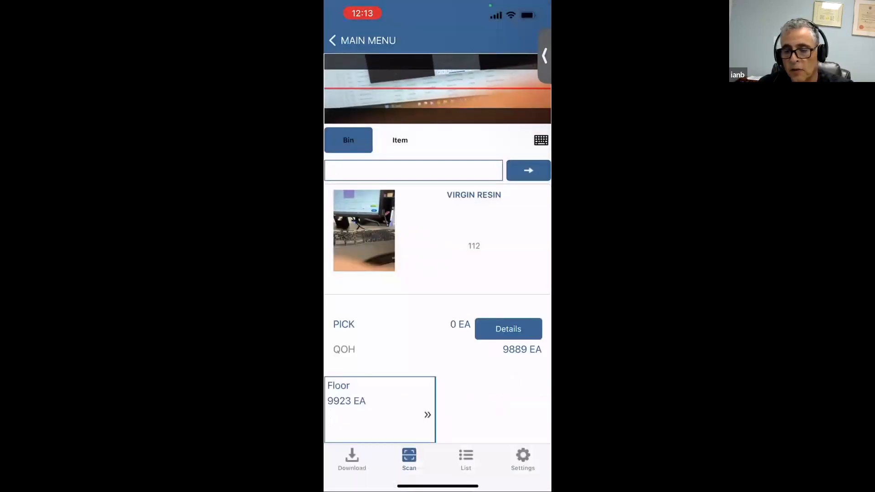
click(508, 329)
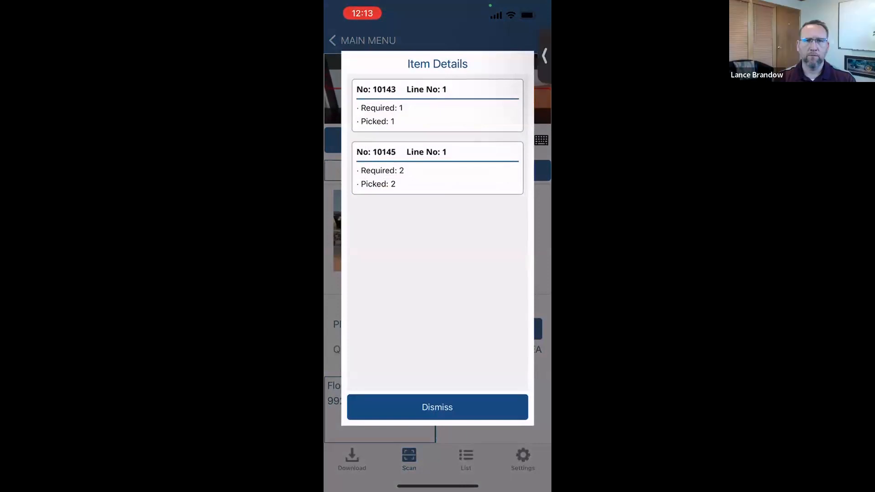
click(437, 407)
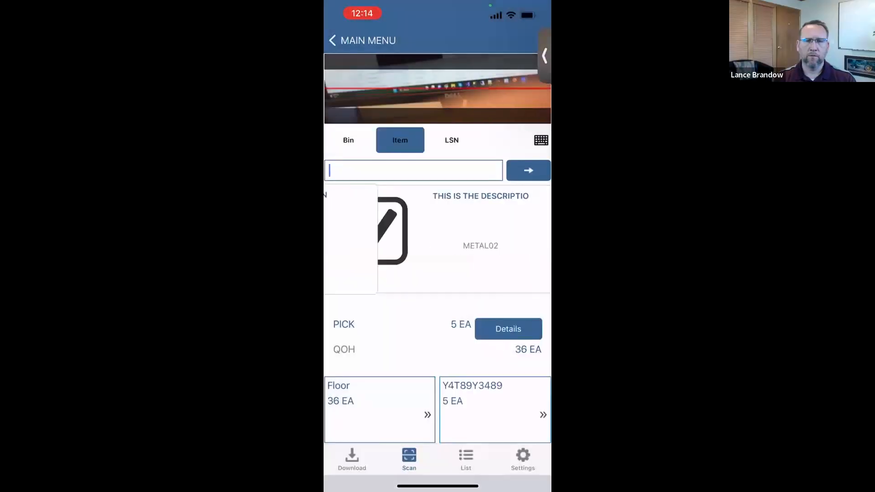
Step: Look up the pick details for item METAL02
text(M)
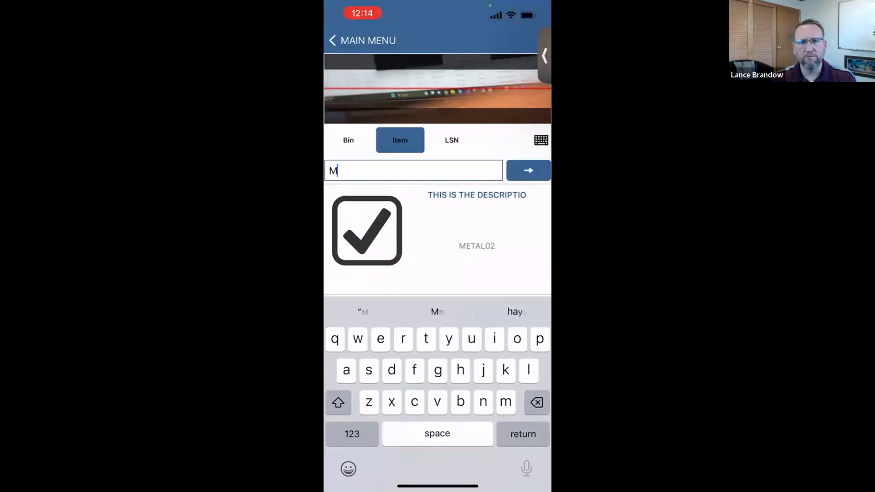
text(etal)
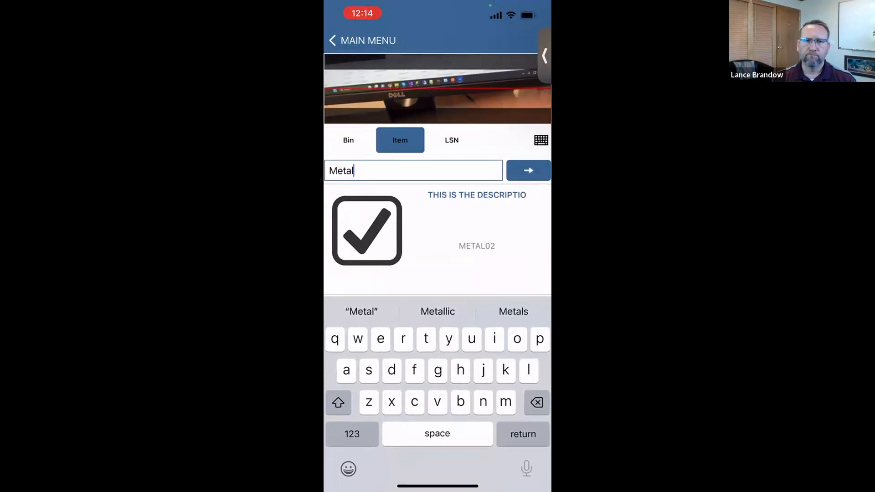
click(352, 434)
text(02)
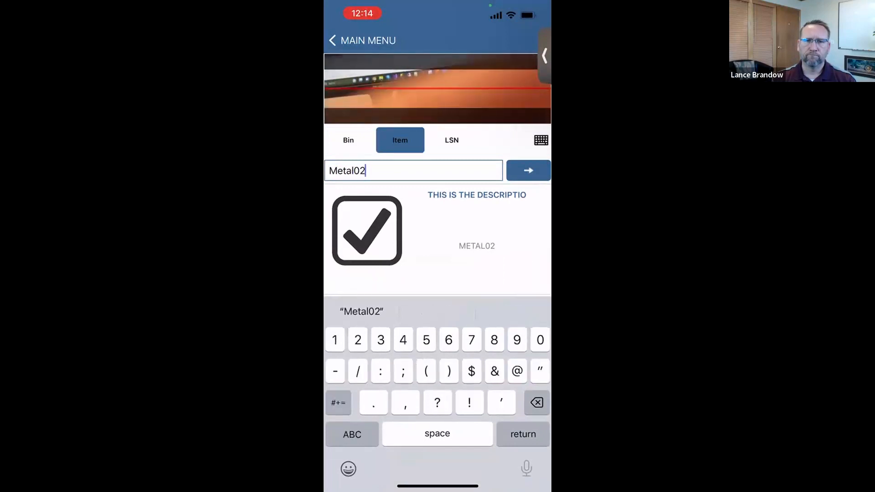
key(Return)
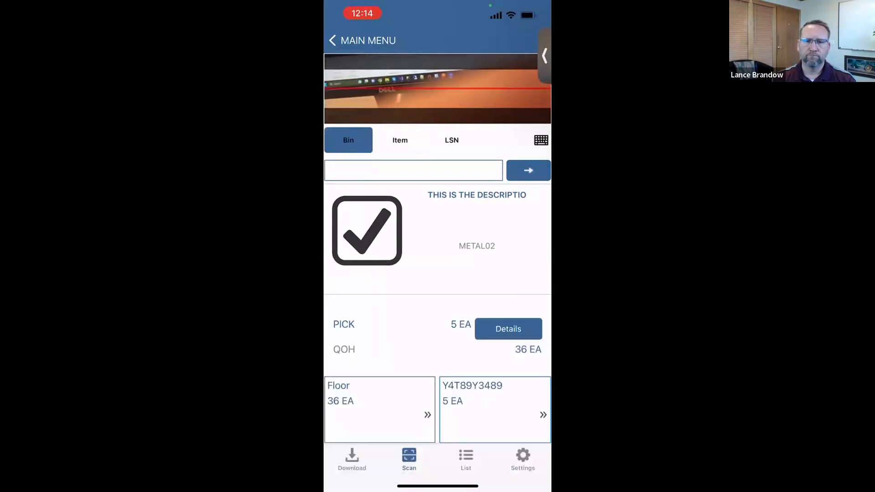
scroll(495, 409, right, 3)
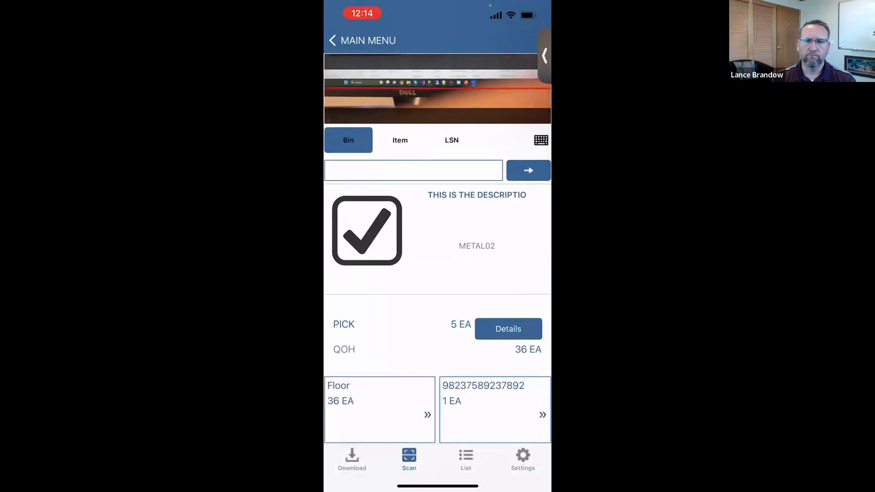
scroll(495, 409, left, 3)
Step: Pick 10 of METAL01 from the Floor bin and open order No. 10145's lines
click(413, 170)
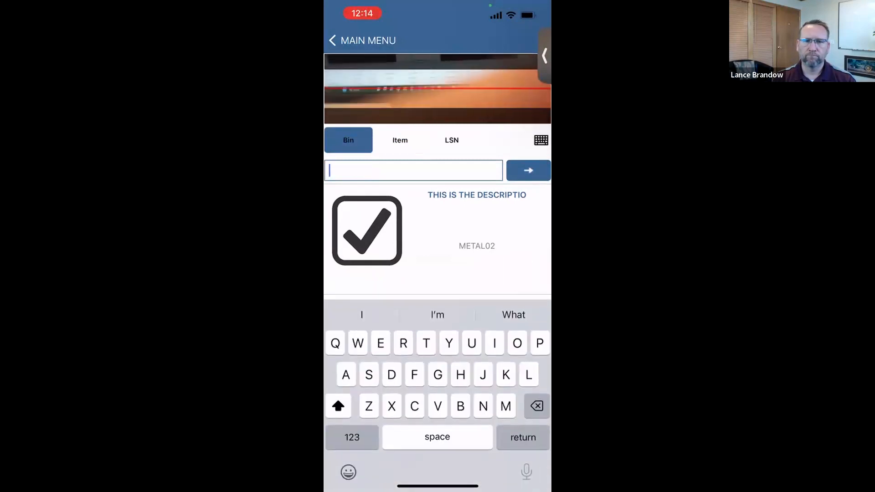
text(Floor)
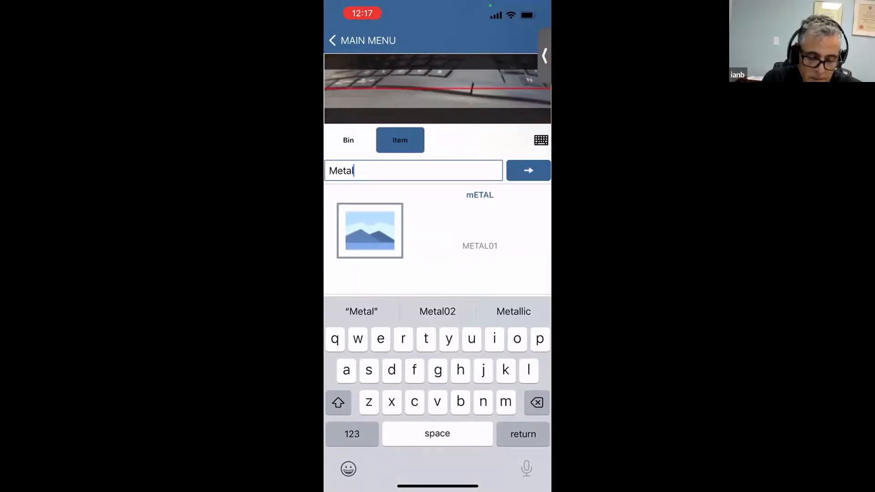
text(01)
key(Return)
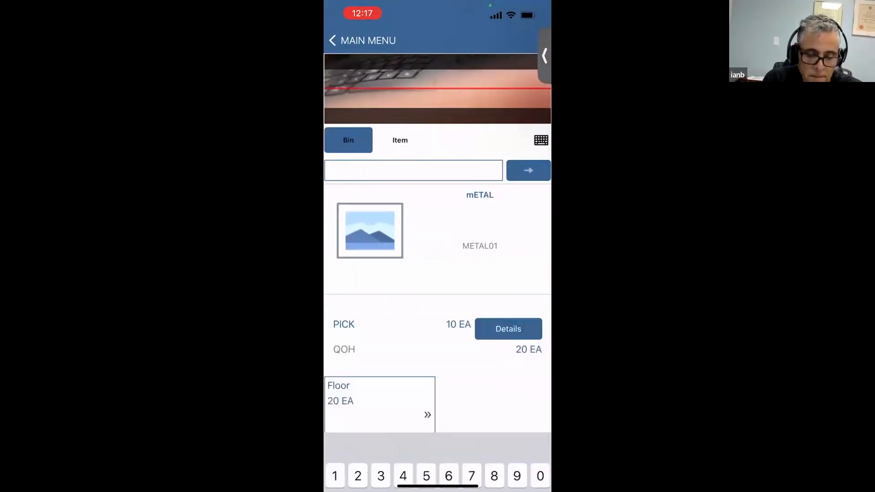
click(413, 170)
click(413, 170)
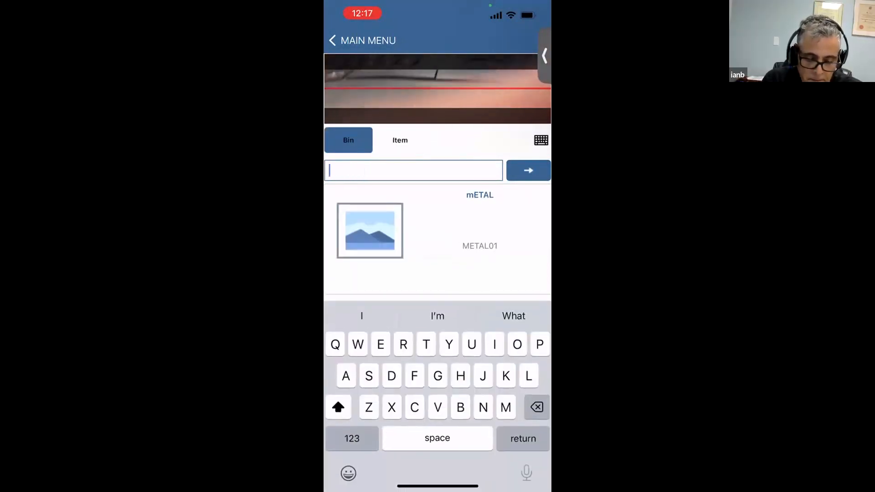
text(Floor)
key(Return)
text(1)
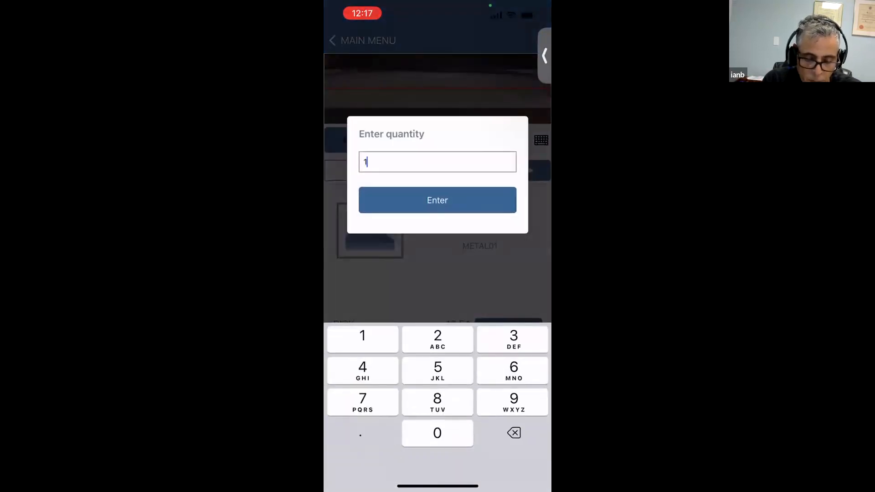
text(0)
click(438, 200)
click(466, 459)
click(438, 303)
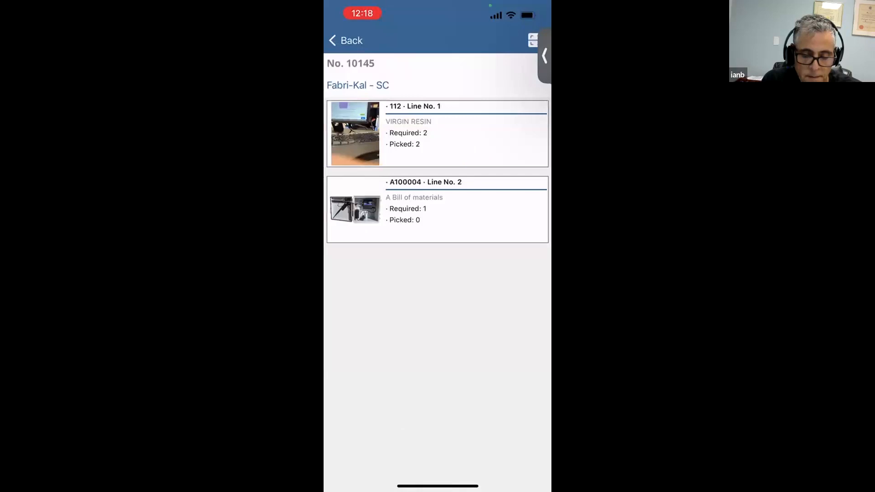
Step: Start picking line 2 of order 10145, entering item A100004 after correcting a typo
click(437, 209)
click(533, 41)
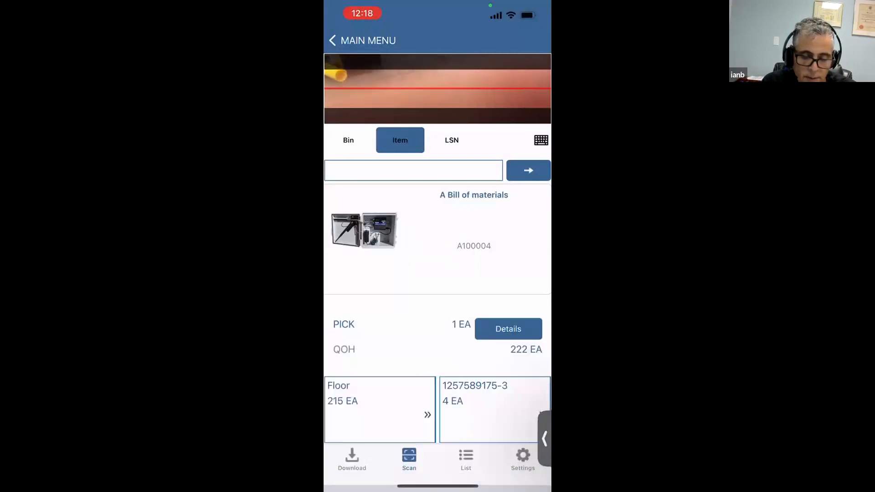
click(329, 170)
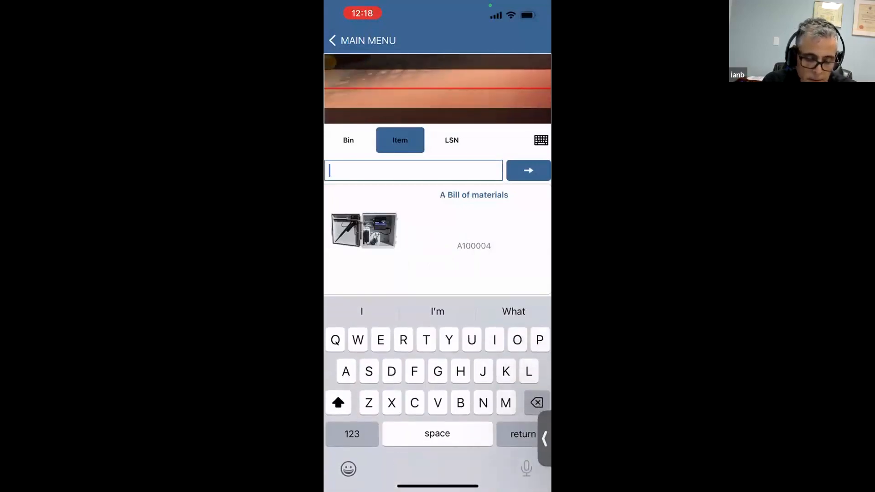
text(A10004)
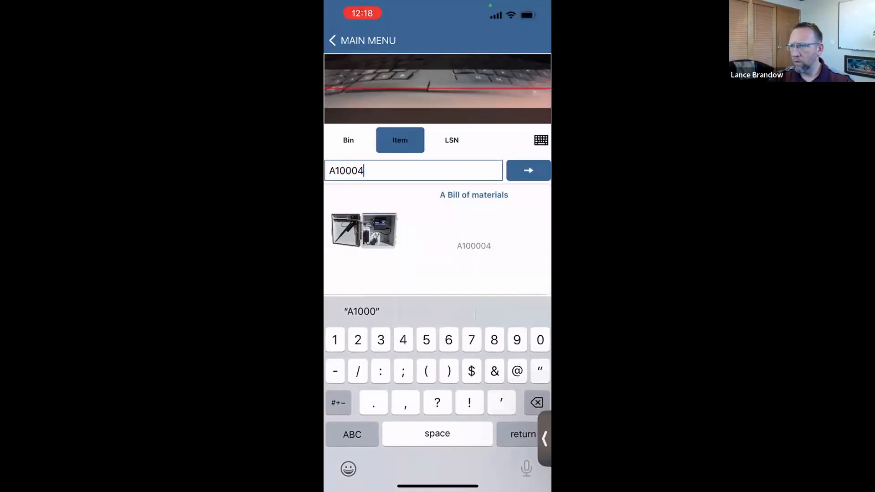
key(Return)
click(434, 242)
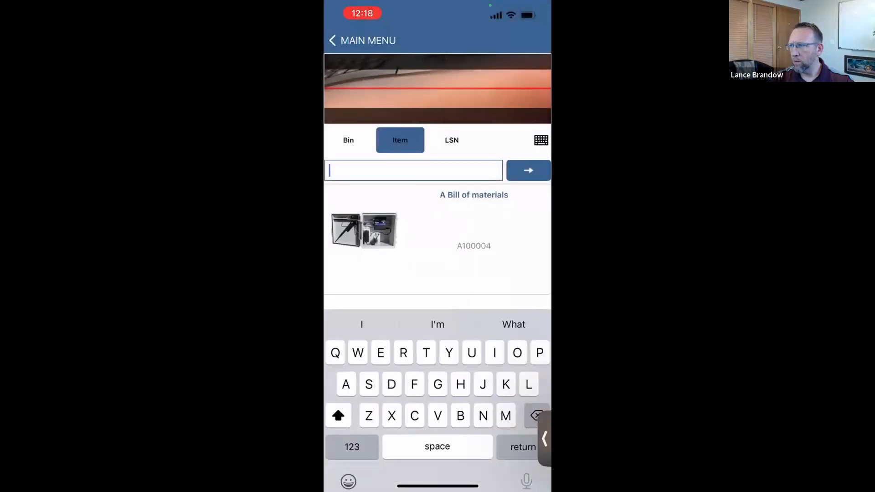
click(352, 446)
text(A100004)
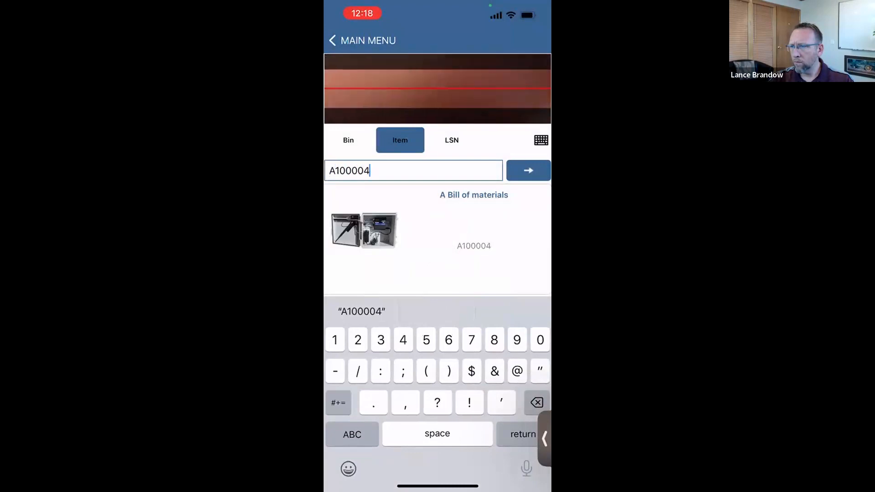
key(Return)
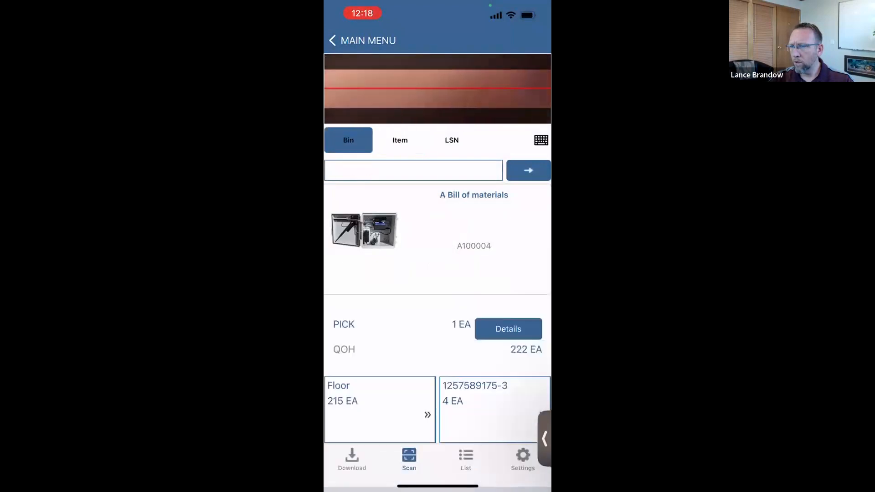
Step: Enter bin Floor for A100004 and submit lot serial number 1295715
click(413, 170)
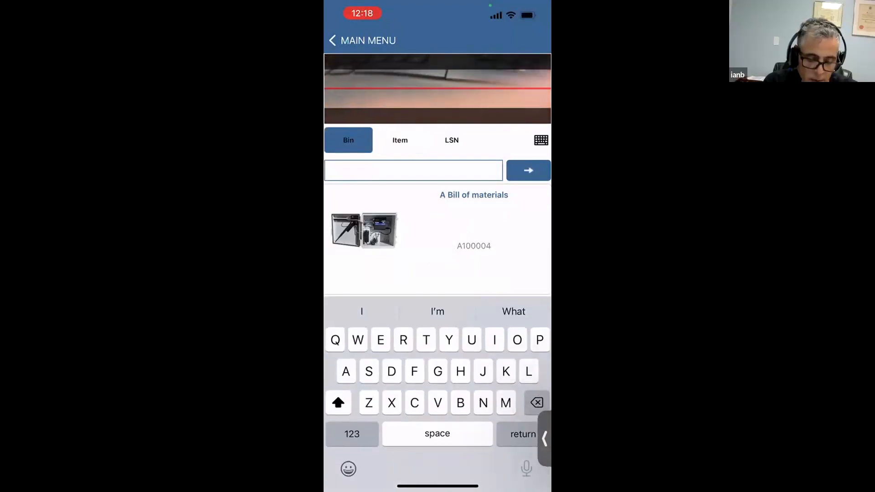
text(Fl)
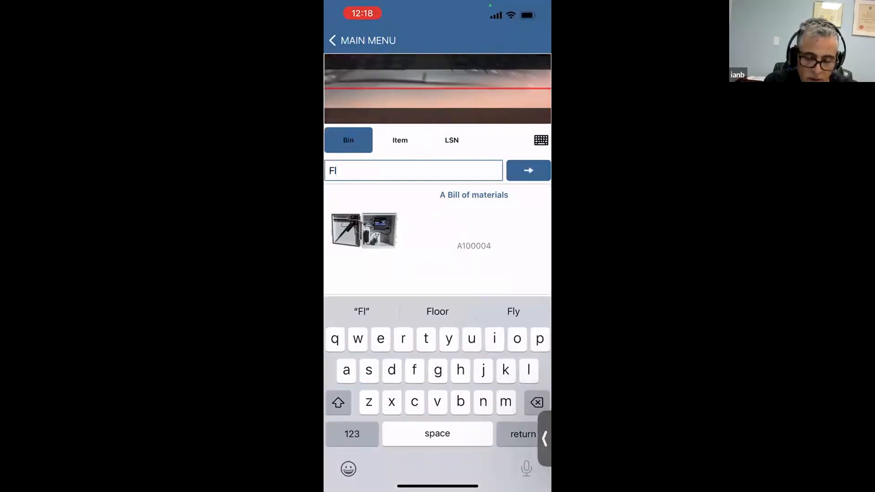
click(438, 311)
key(Return)
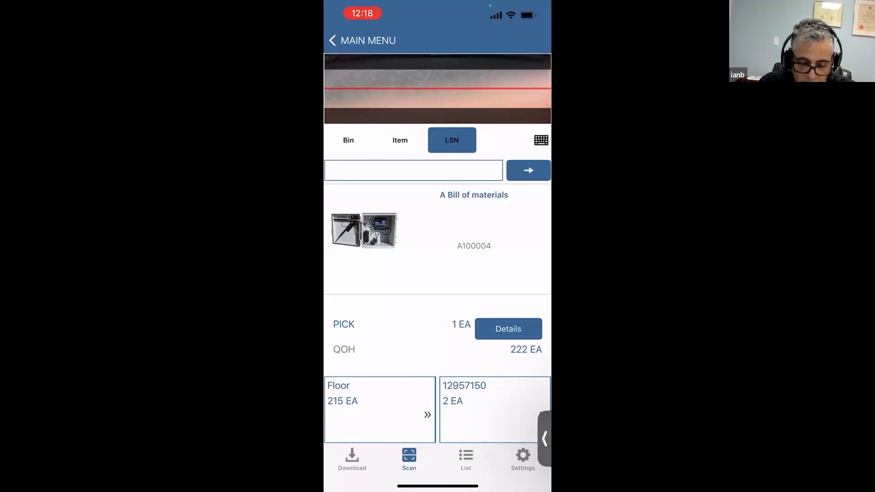
click(414, 170)
text(129)
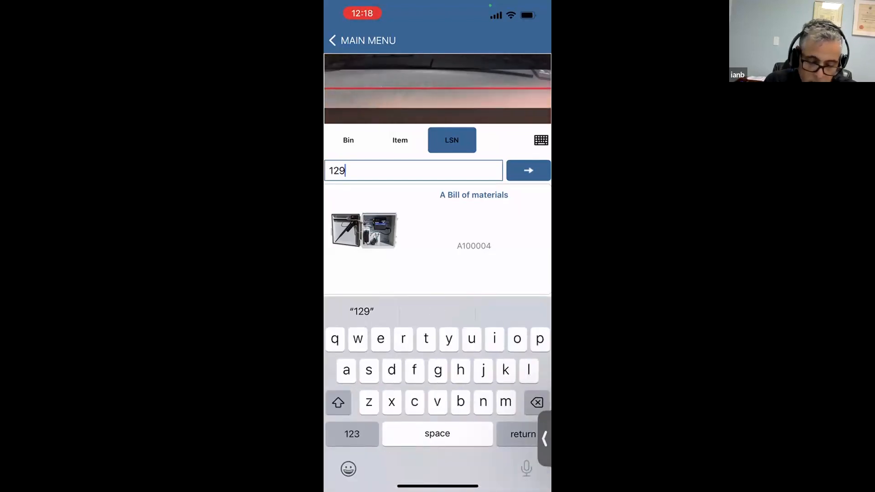
text(5715)
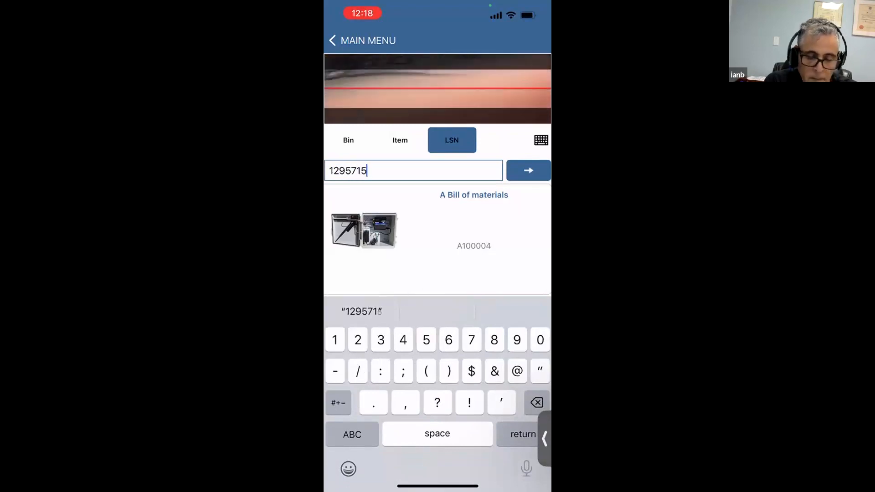
key(Return)
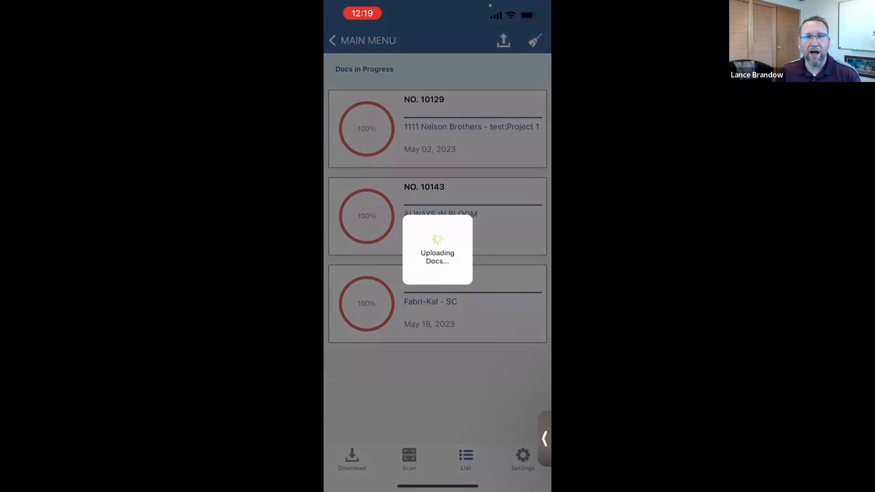
Step: Close the ship doc confirmation and open Ship Docs to Pack, listing ship docs 1001429–1001431 as Picked
click(433, 268)
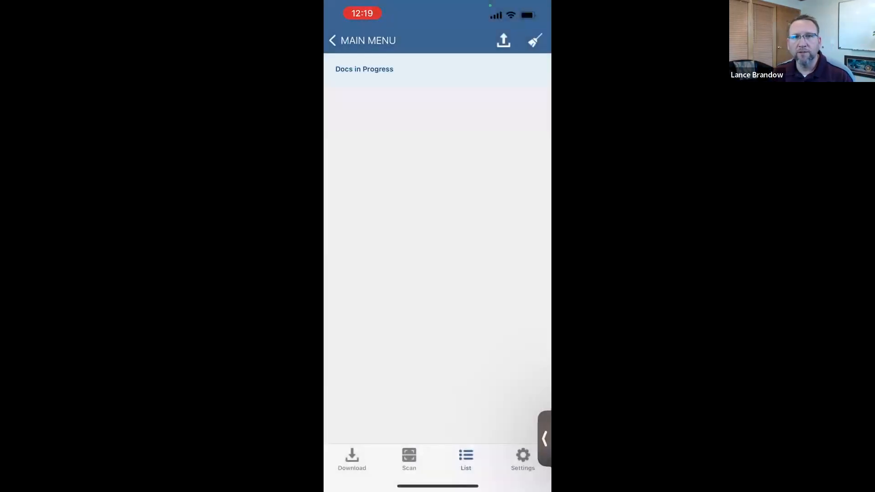
click(365, 41)
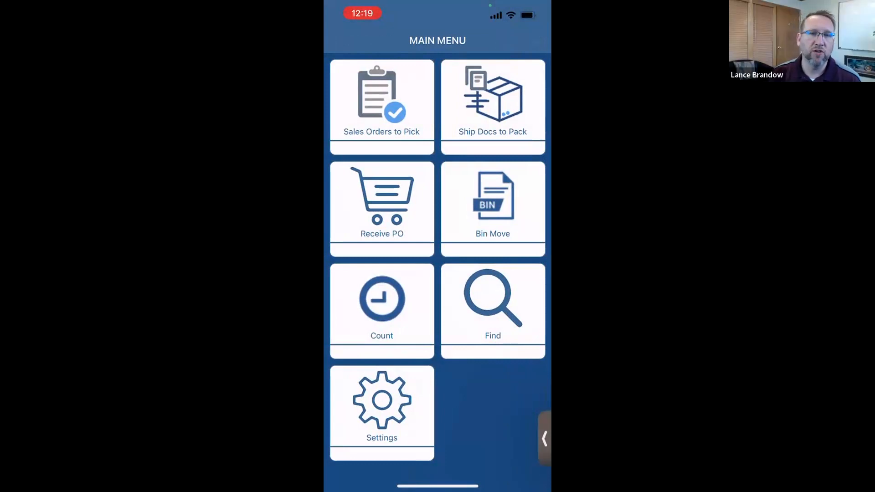
click(493, 107)
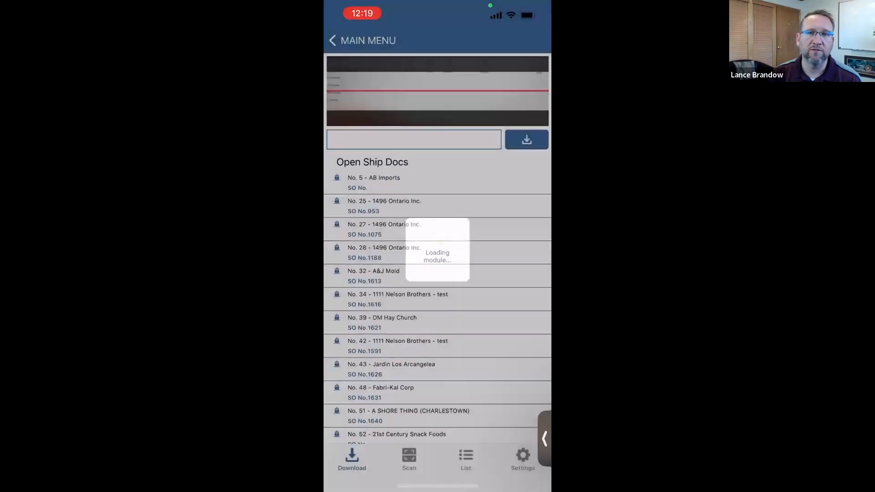
scroll(437, 246, down, 15)
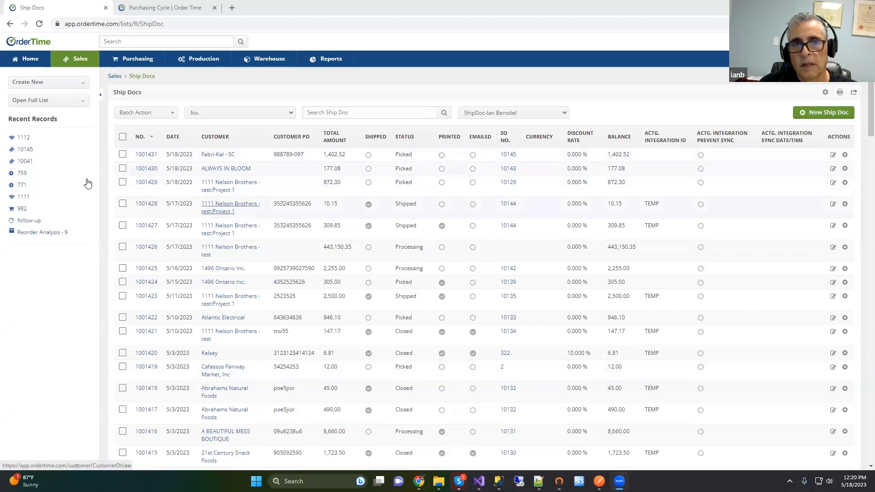
Step: Open ship doc 1001431 in a new browser tab
right_click(145, 157)
click(174, 164)
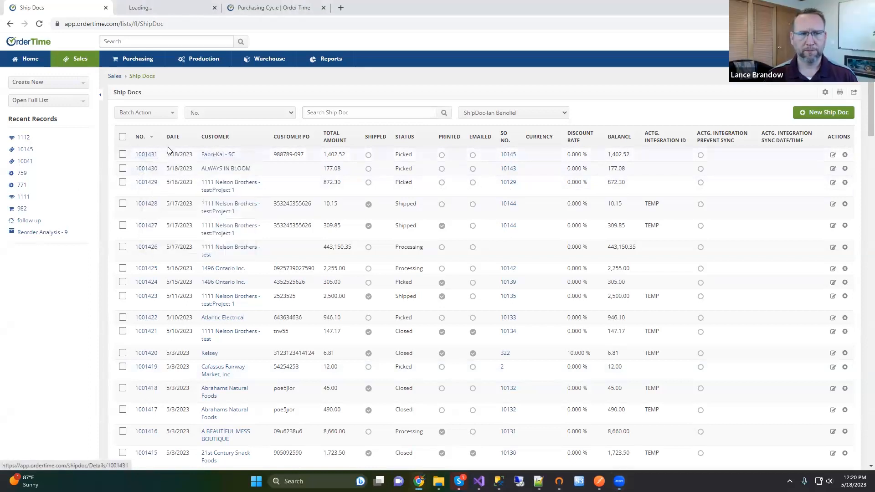
click(159, 6)
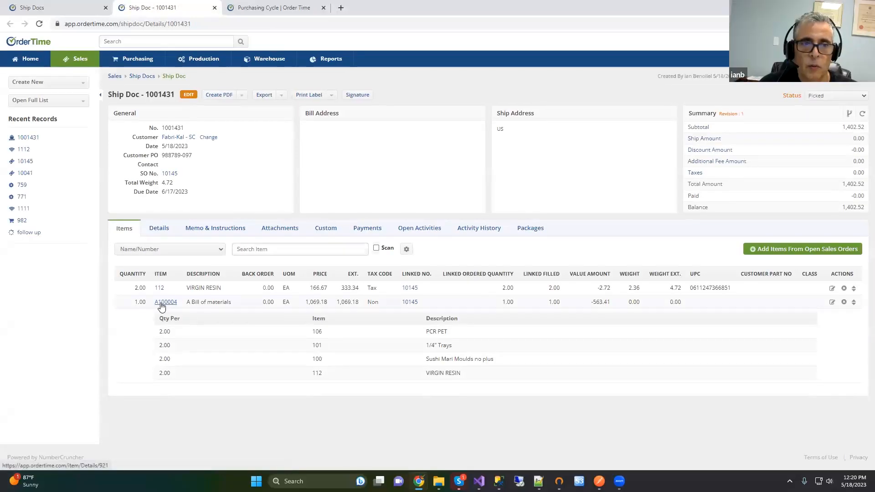
Step: Review the lot details on the A100004 line, then return to the Ship Docs list
click(139, 304)
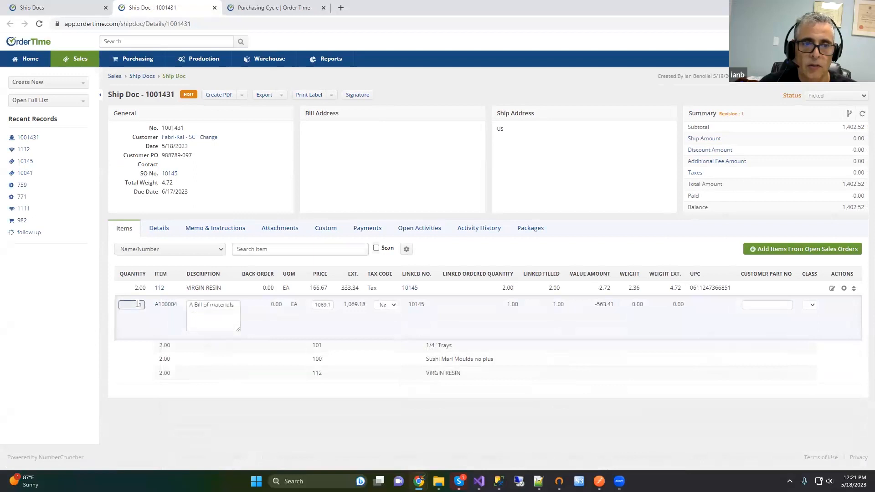
click(138, 304)
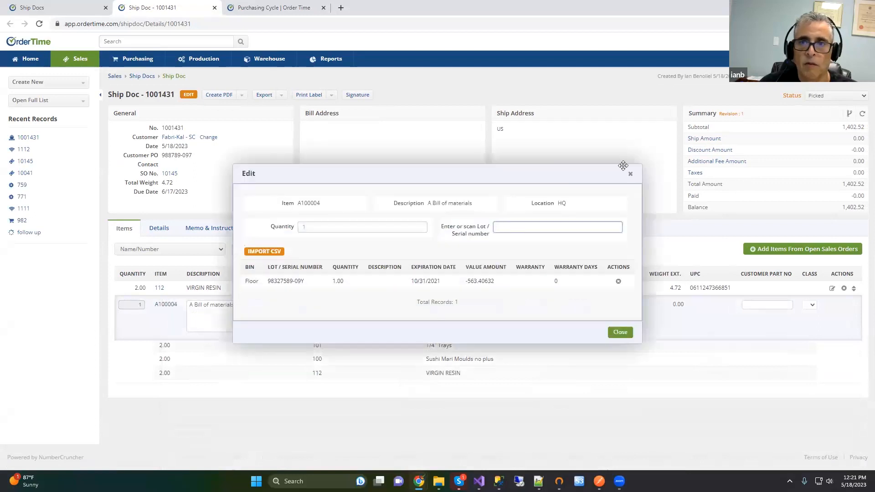
click(630, 173)
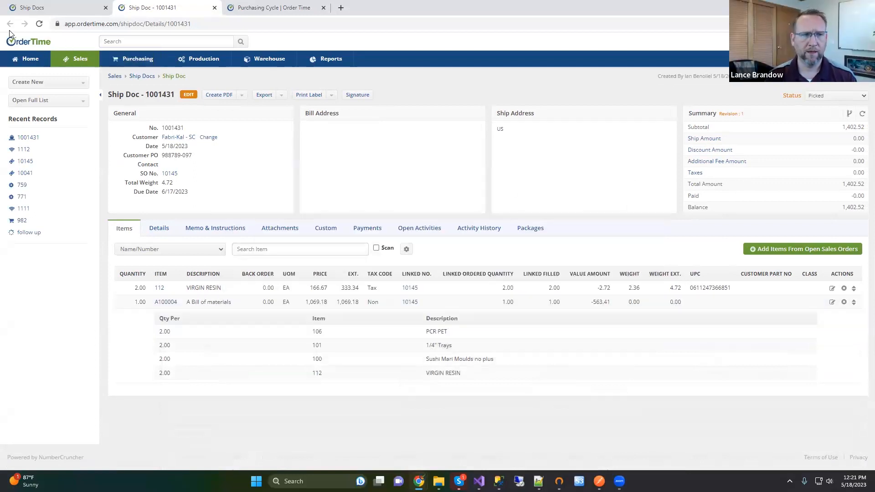
click(44, 8)
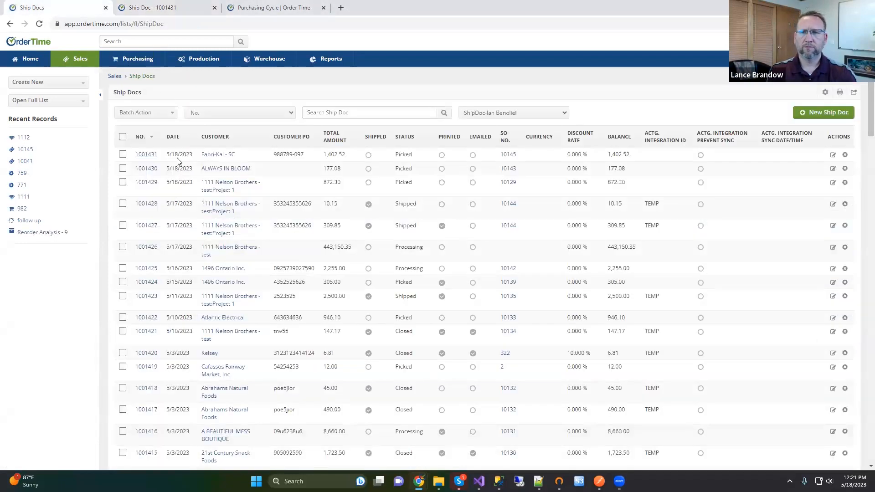
click(147, 169)
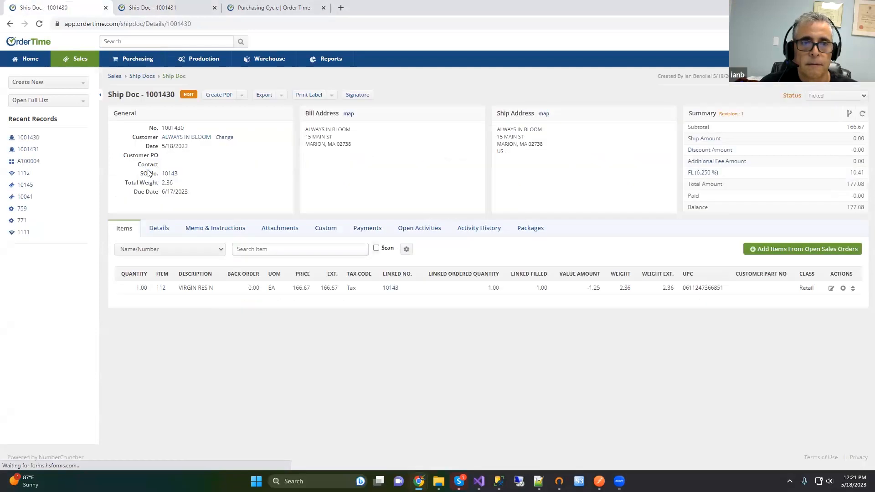
click(10, 24)
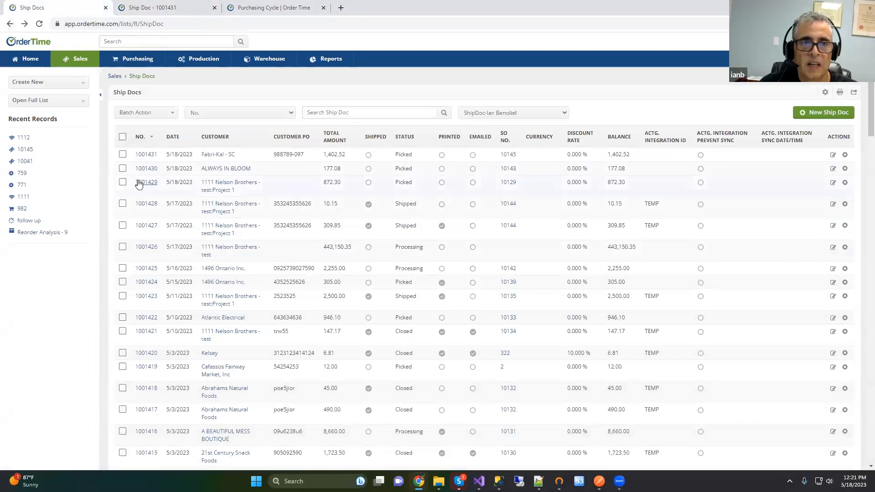
click(139, 183)
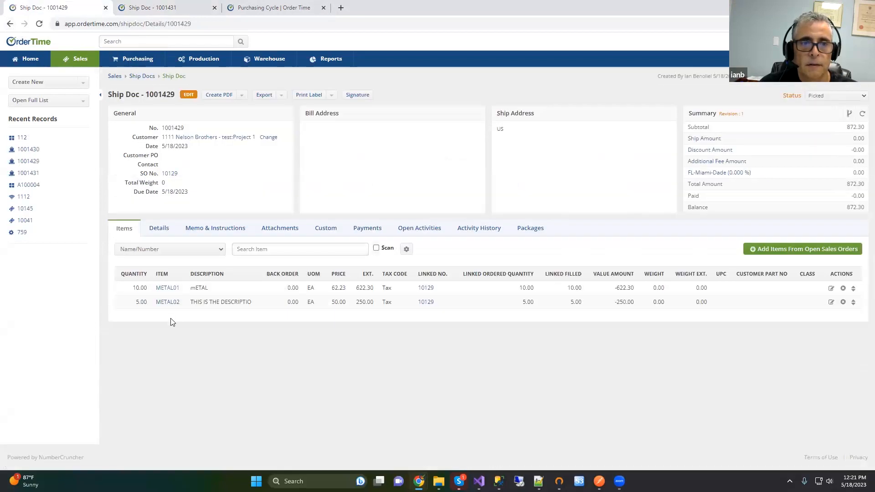
click(142, 303)
click(143, 308)
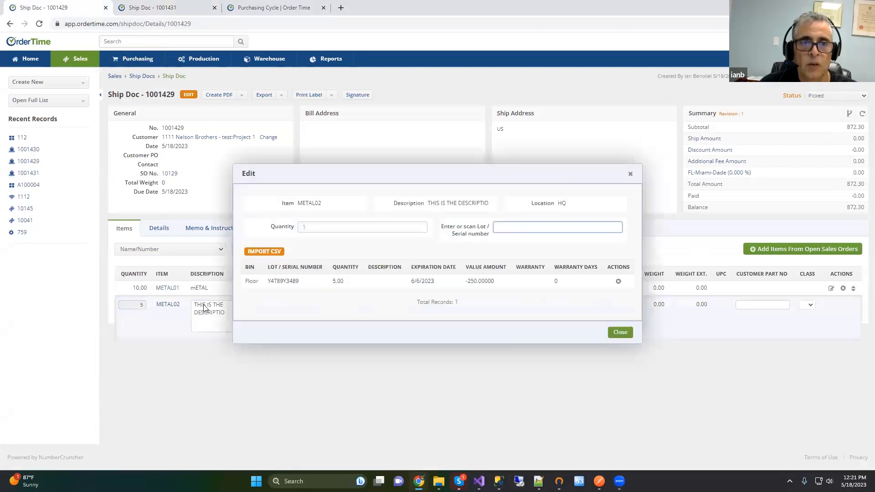
click(630, 174)
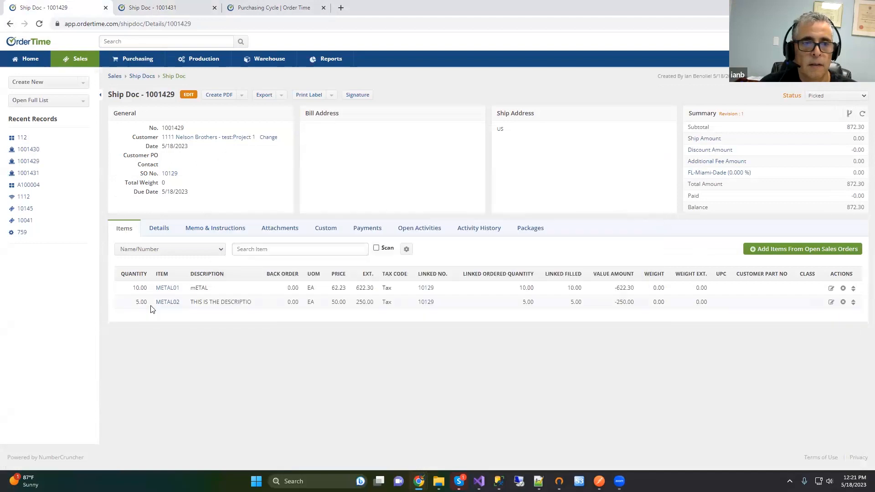
key(alt+Left)
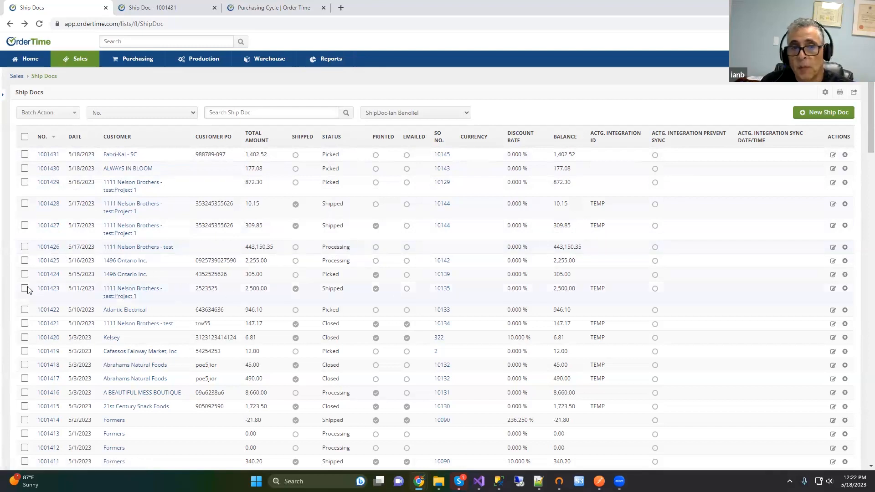
Step: Switch the Ship Docs view to Picked, showing 42 records with 1001429–1001431 at the top
click(422, 114)
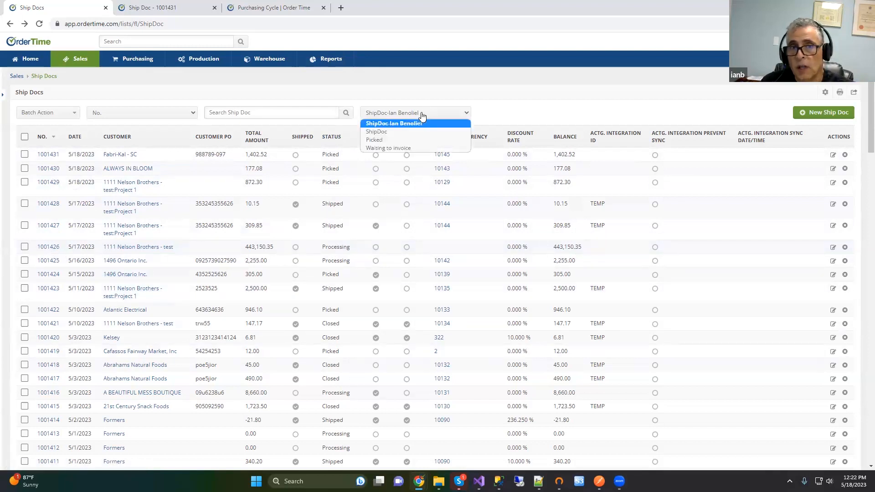
click(381, 140)
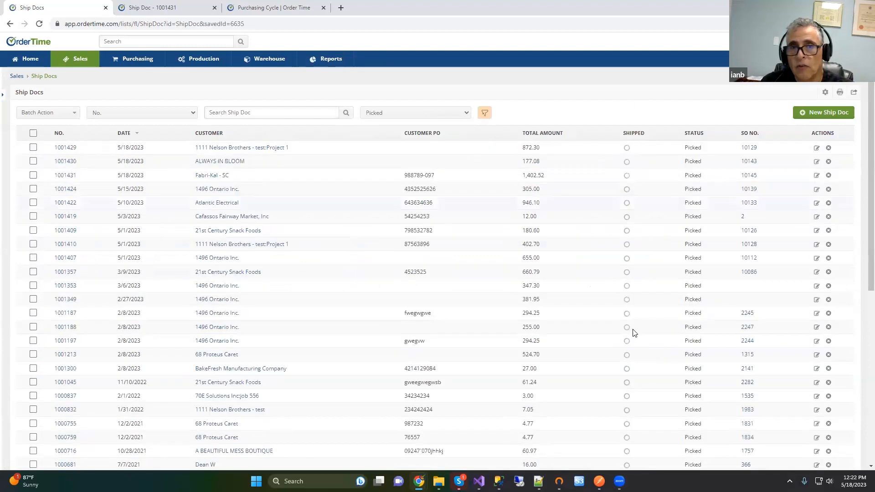
scroll(692, 183, down, 7)
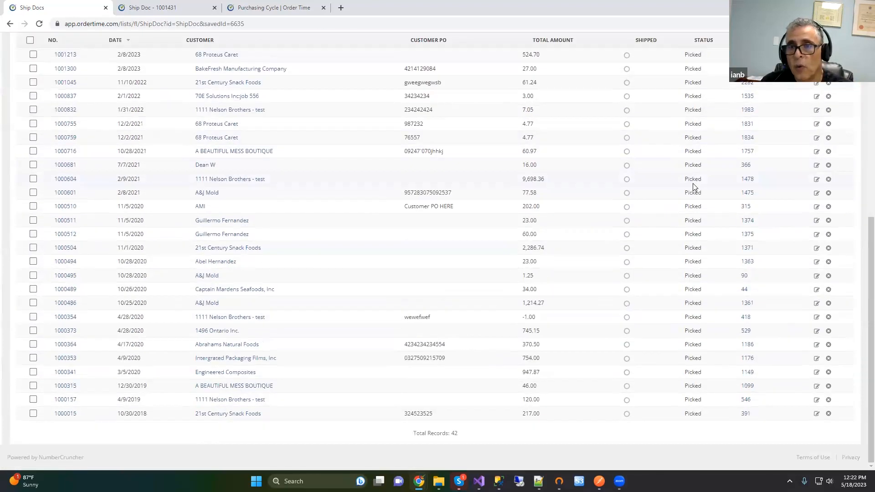
scroll(692, 184, up, 10)
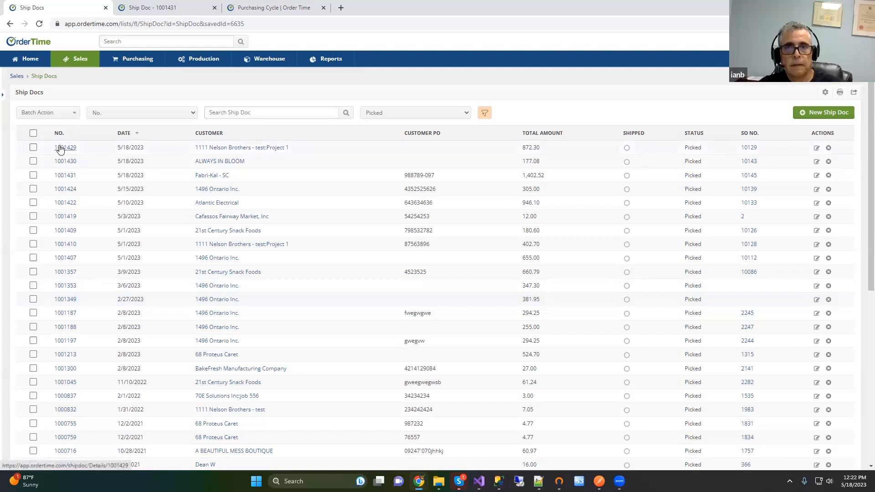
Step: Open ship doc 1001431 and view its Print Label options
click(64, 176)
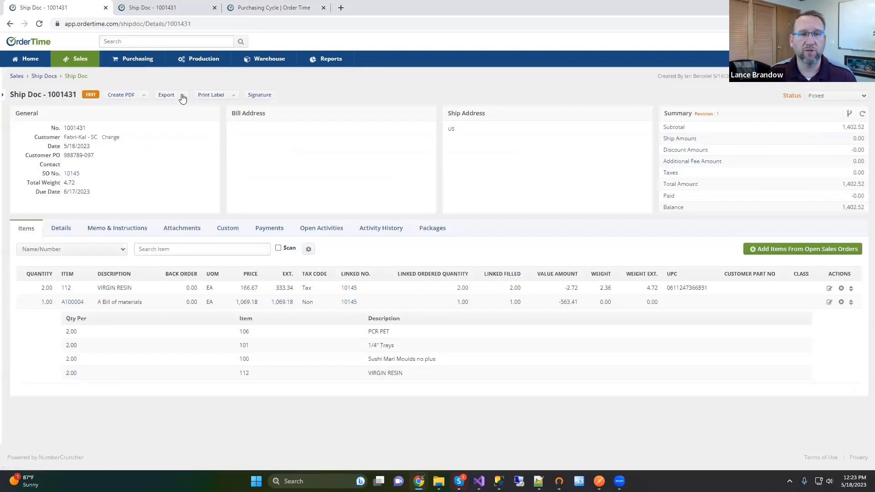
click(232, 97)
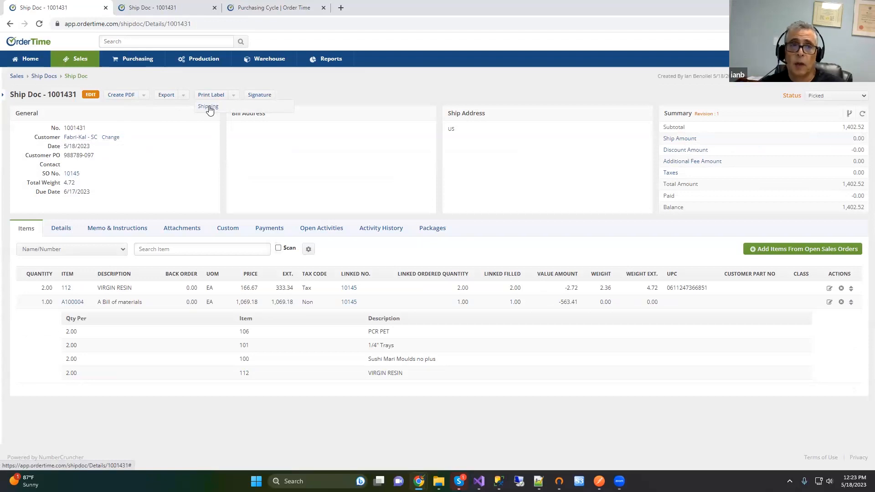
Step: Go from the Purchasing Cycle help page to the Sales Cycle article and its workflow diagram
click(235, 8)
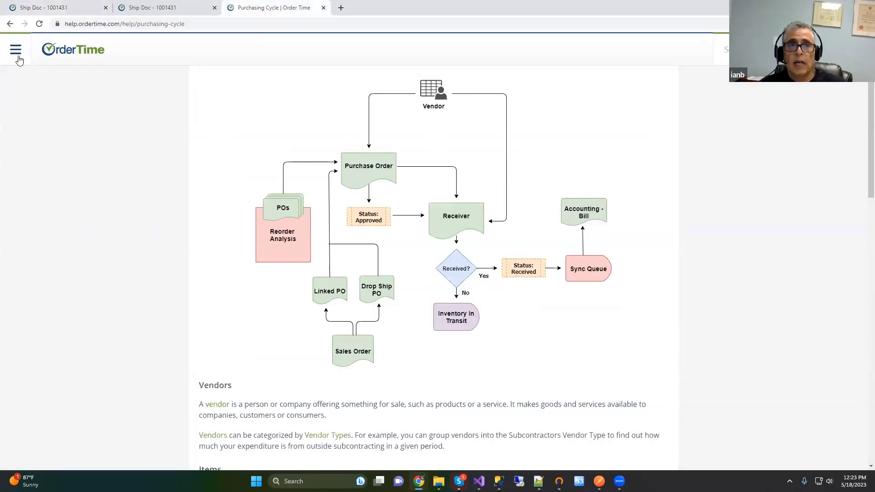
click(16, 49)
click(45, 261)
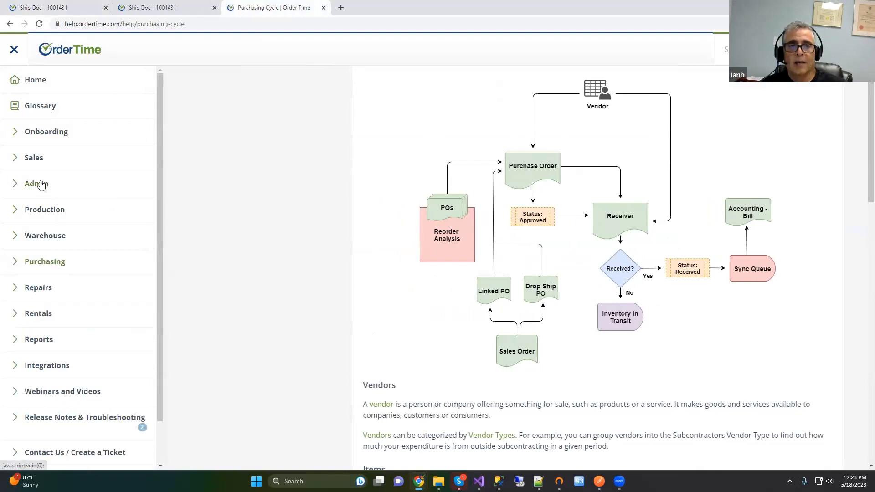
click(32, 158)
click(48, 182)
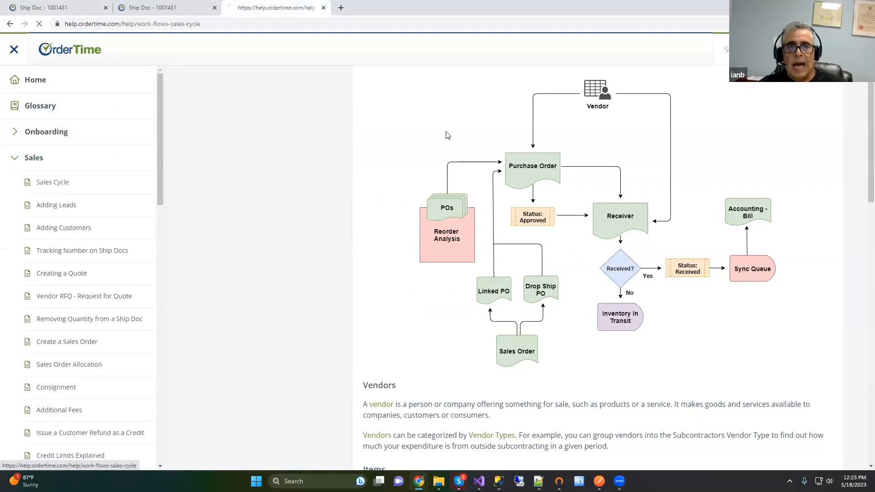
scroll(451, 316, down, 3)
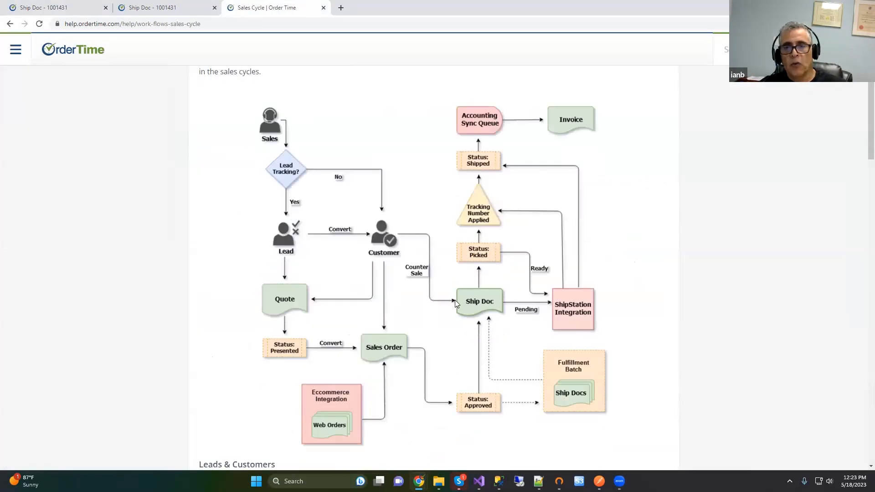
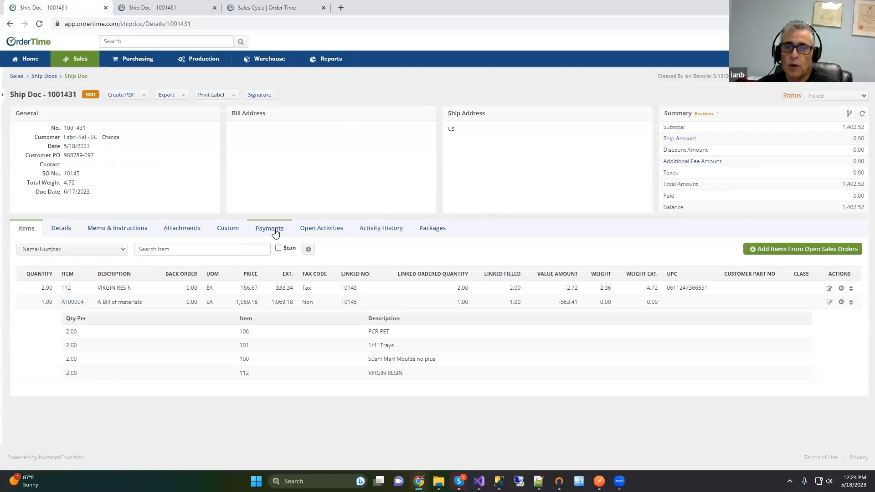
Step: Add a 1,402.52 cash payment to ship doc 1001431, bringing its balance to 0.00
click(272, 230)
click(710, 249)
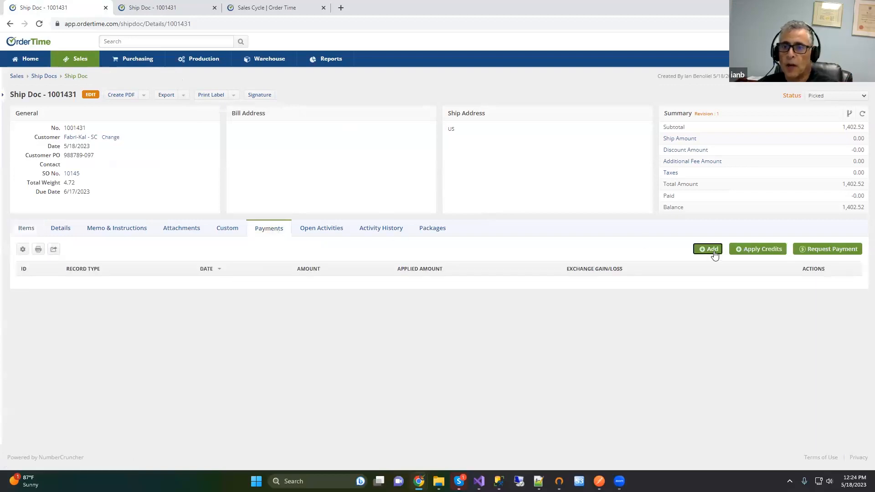
click(458, 170)
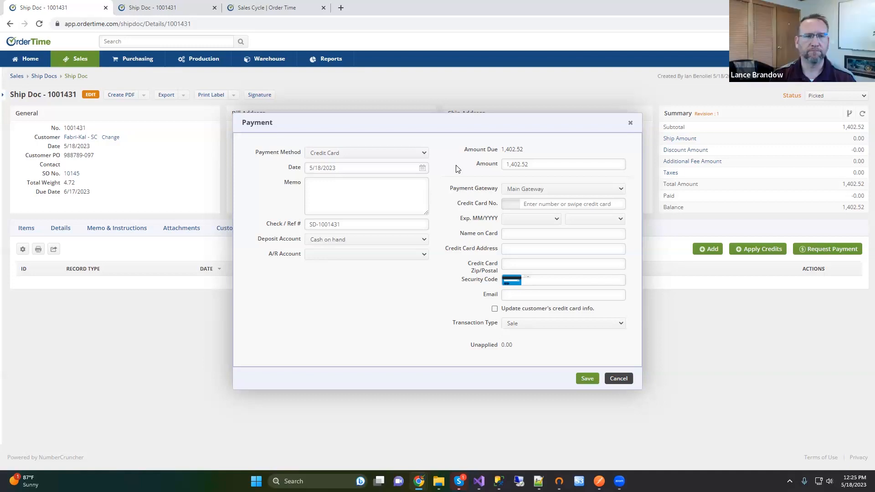
click(352, 153)
click(316, 170)
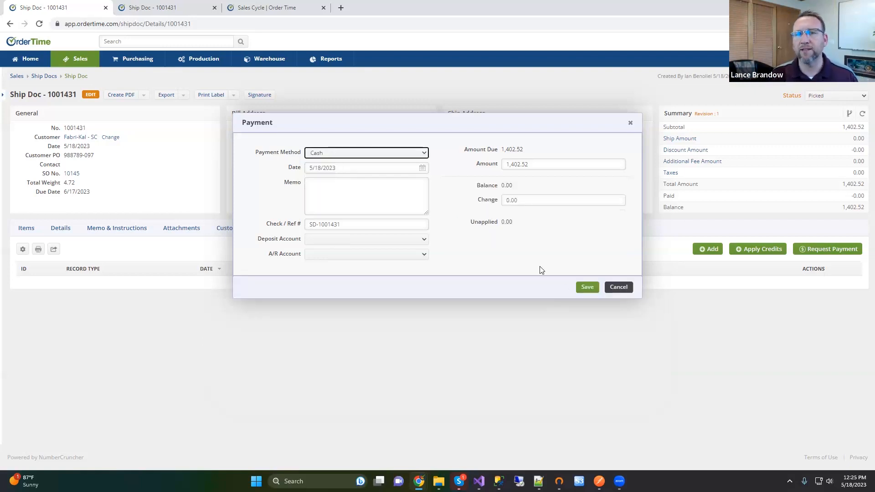
click(587, 286)
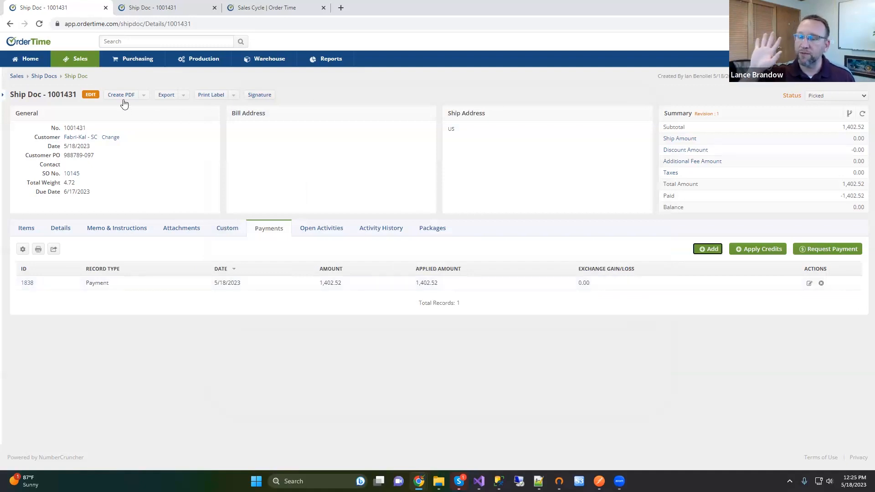
click(143, 97)
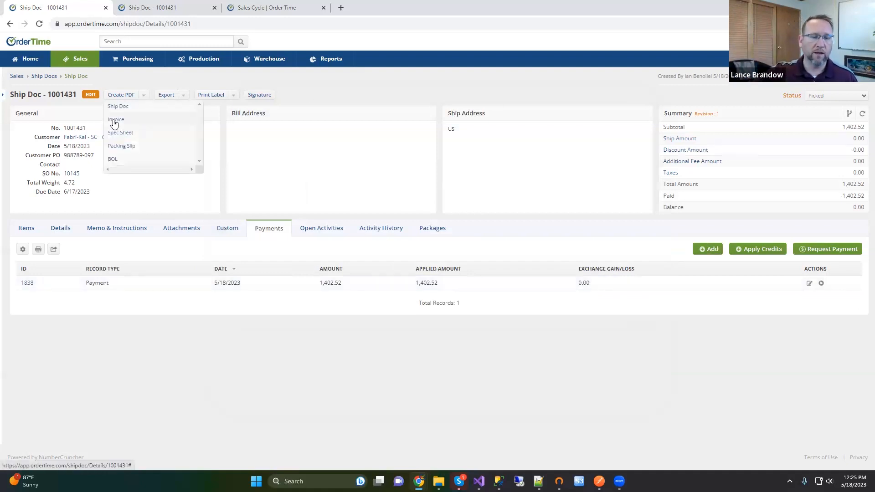
Step: Review the invoice PDF preview showing the cash payment and 0.00 balance, then go to Purchasing
click(114, 123)
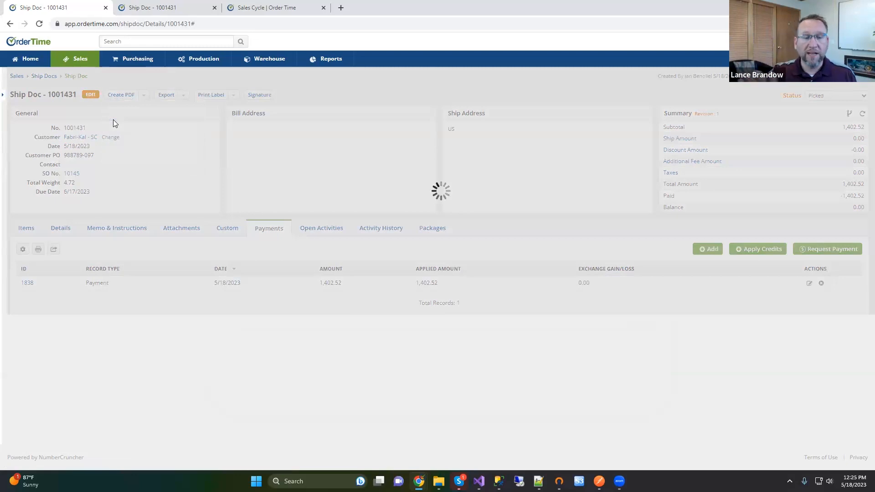
scroll(478, 224, down, 3)
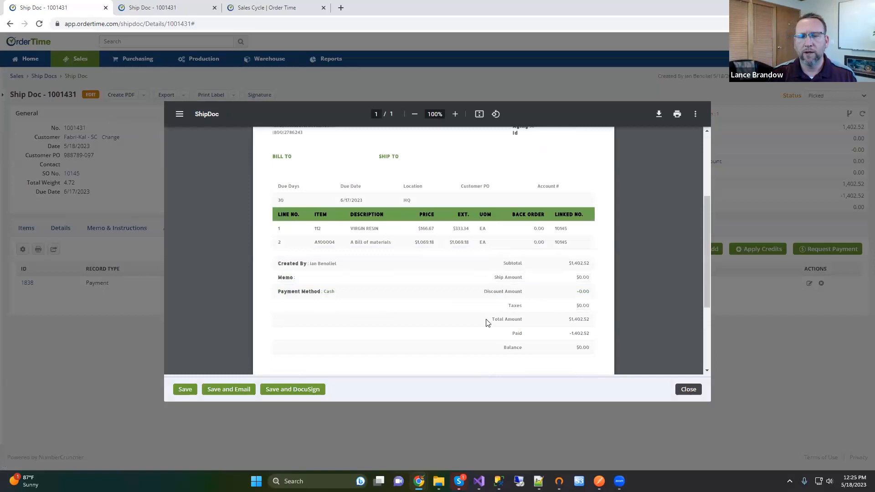
scroll(487, 323, down, 2)
scroll(486, 322, up, 5)
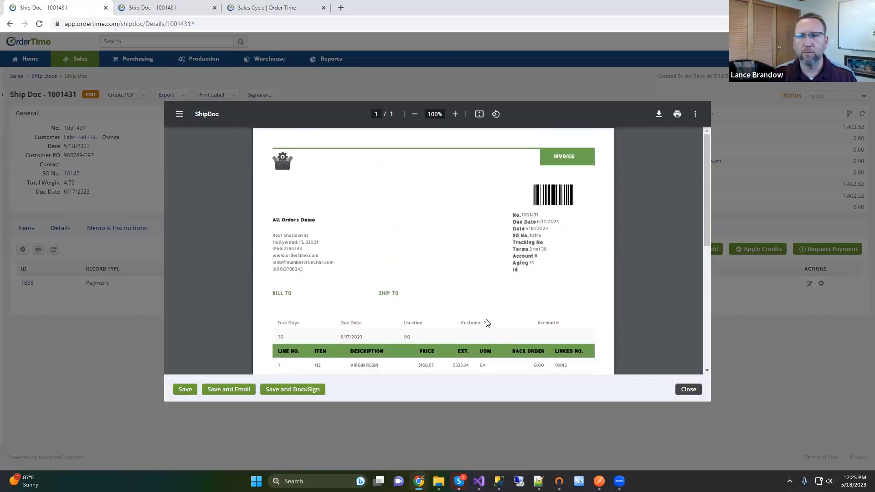
scroll(487, 323, down, 3)
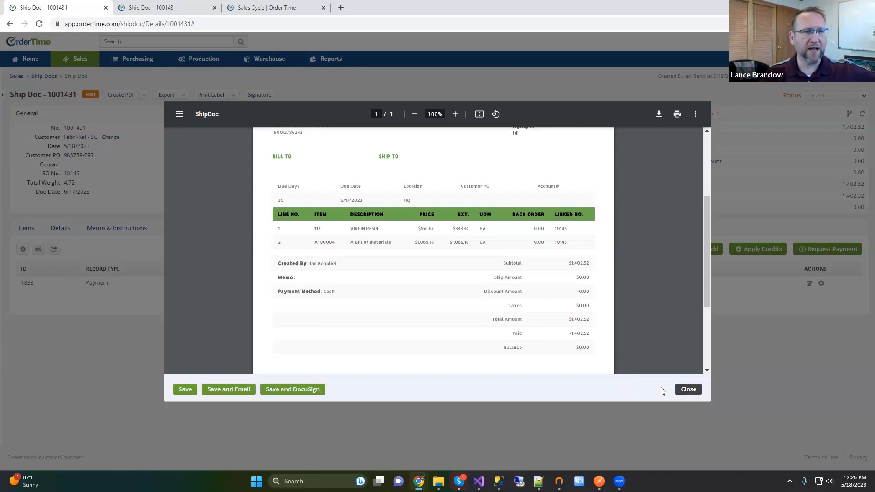
click(688, 389)
click(134, 61)
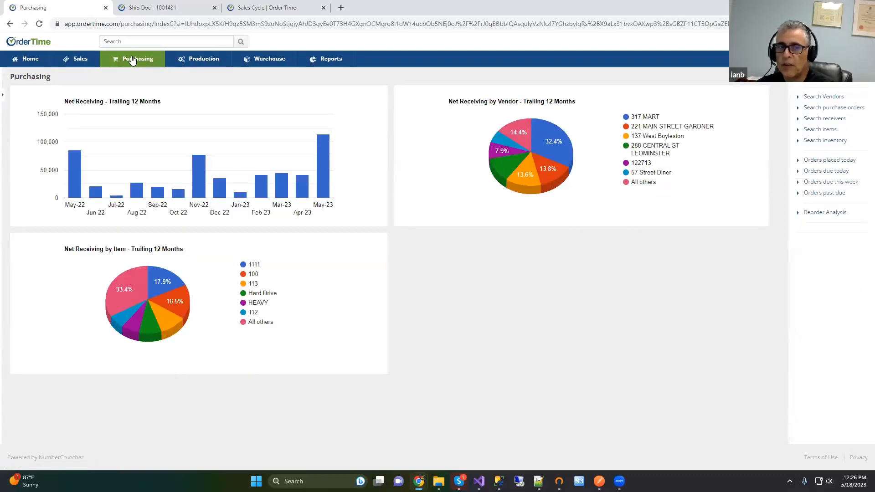
Step: Visit the Sales dashboard, then open the Home calendar with the recent-records panel expanded
click(78, 61)
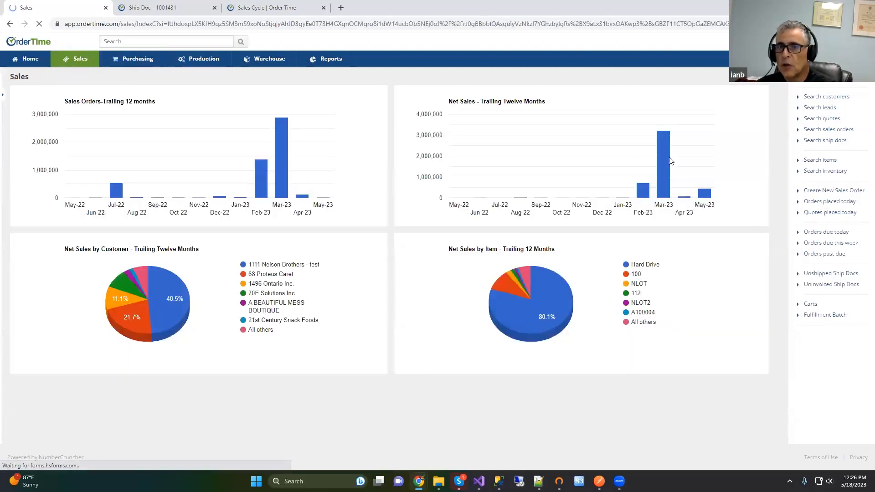
mouse_move(663, 178)
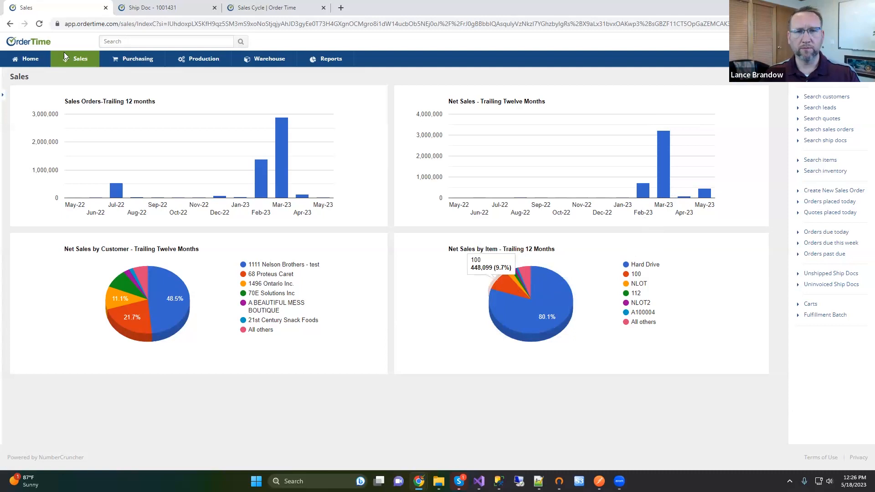
click(25, 63)
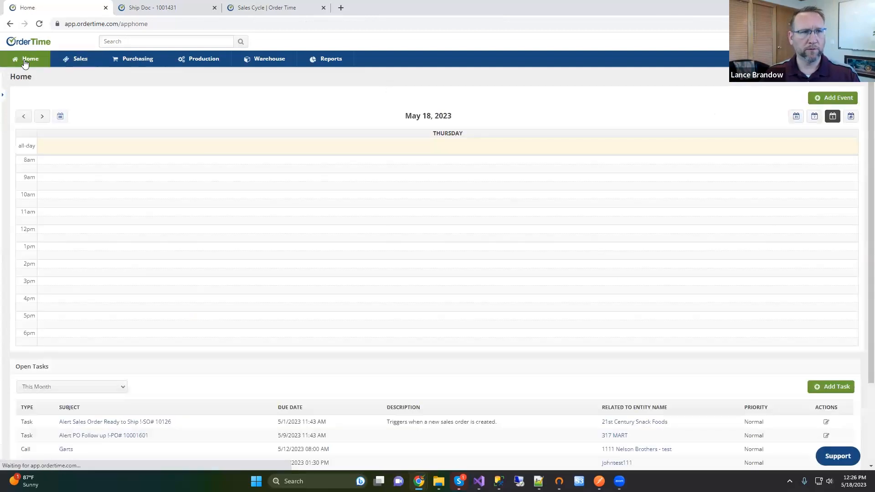
click(3, 96)
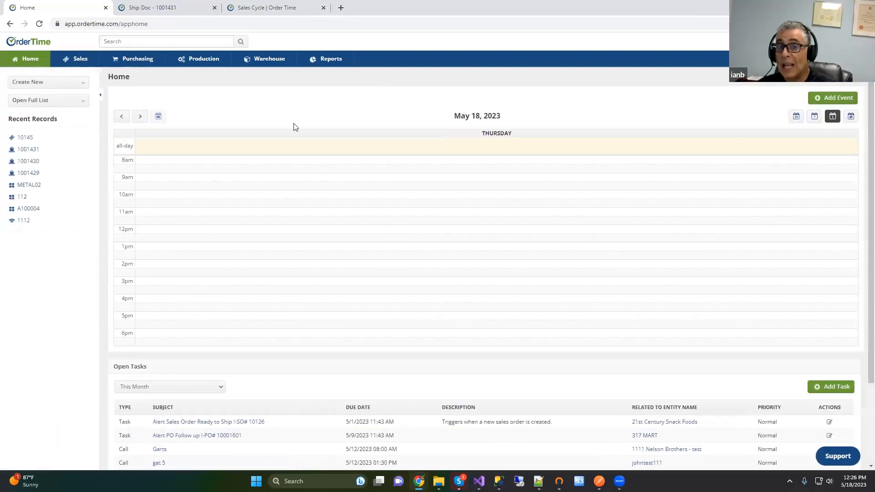
Step: Browse May 2023 in week and month views, then return to the Sales dashboard
click(819, 117)
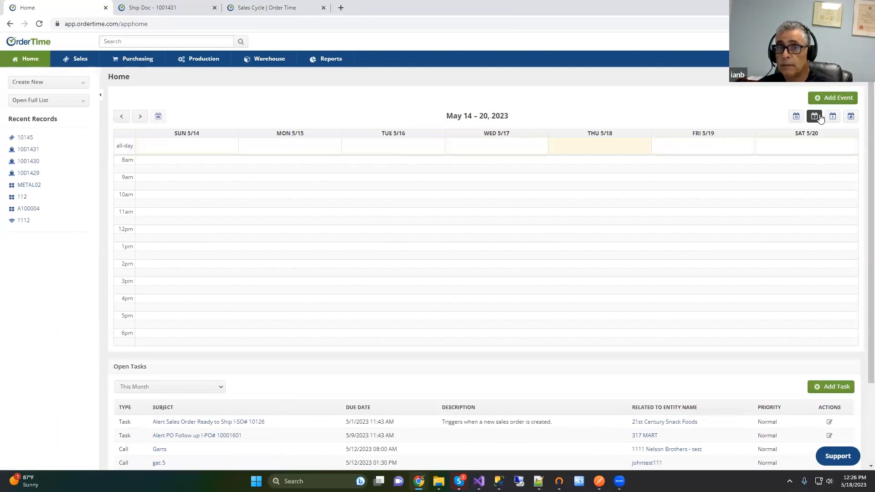
click(796, 117)
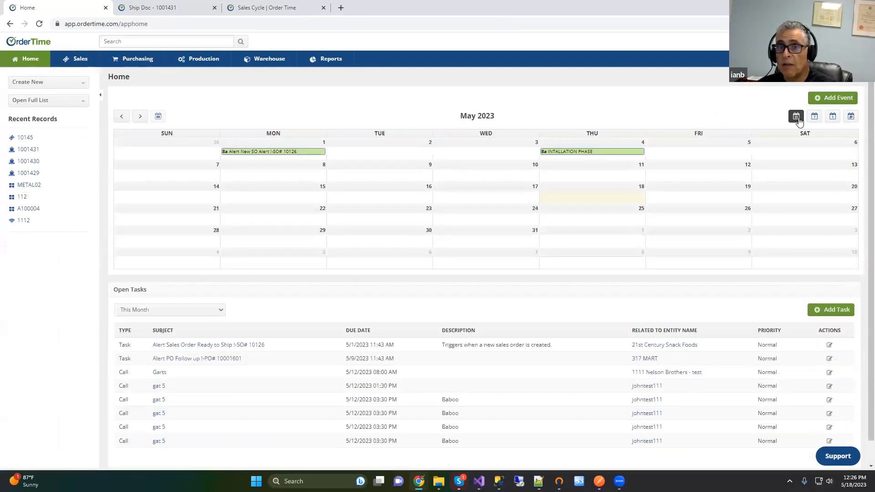
mouse_move(568, 154)
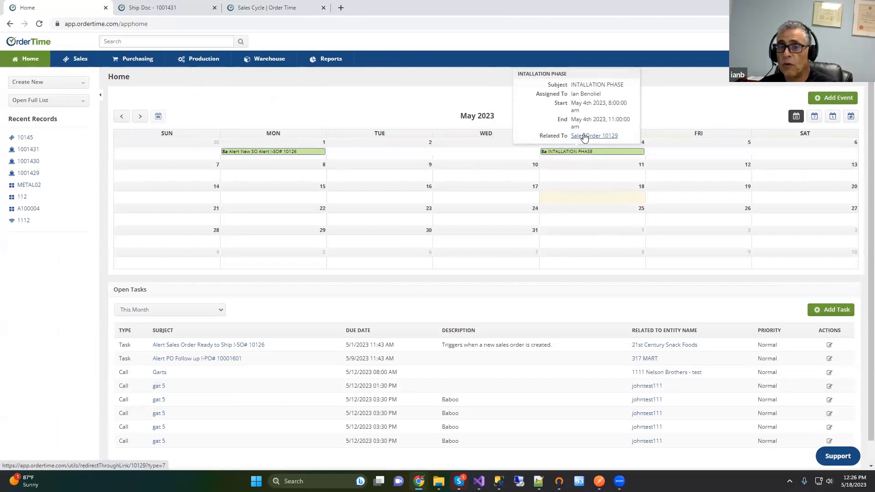
scroll(280, 321, down, 1)
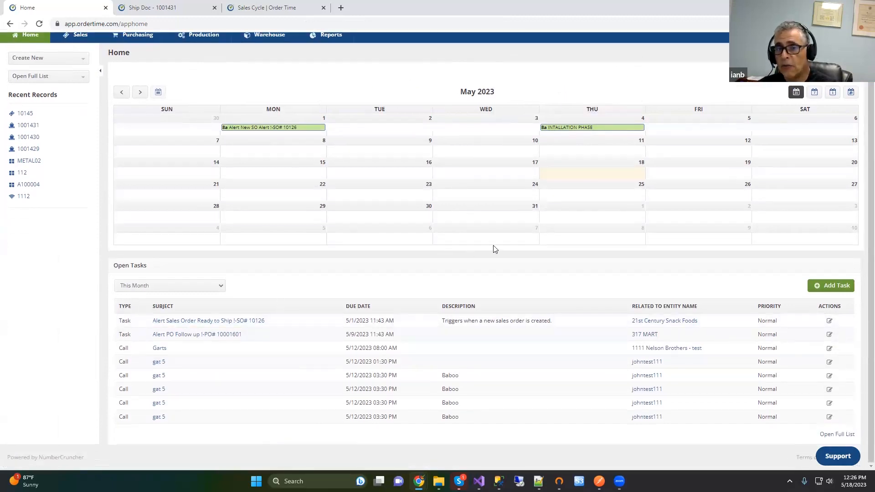
scroll(564, 206, up, 1)
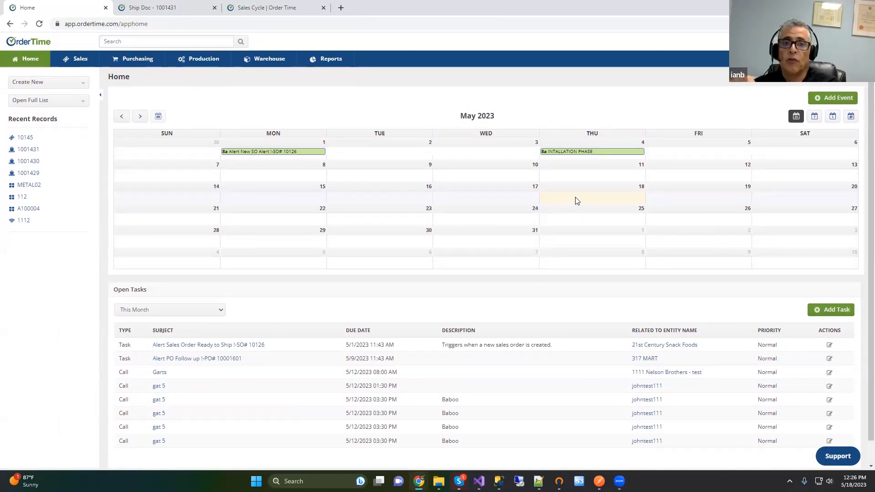
click(84, 66)
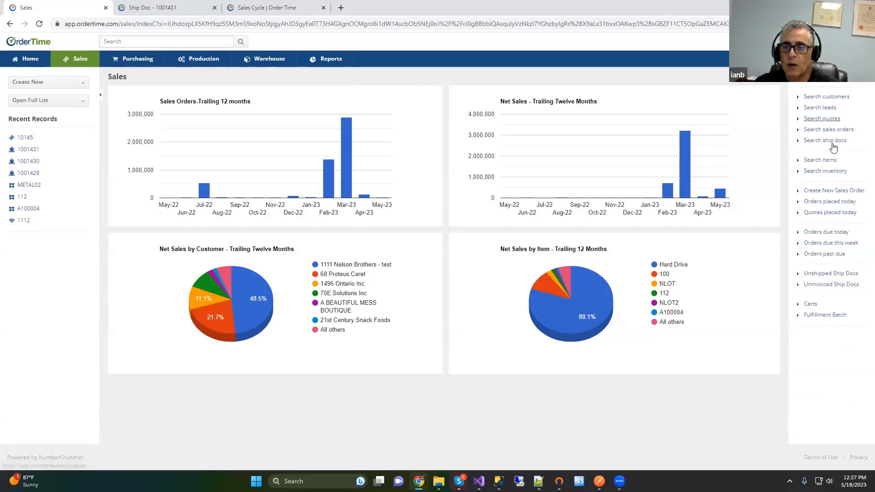
Step: List sales orders due today, clear the filter, and switch to the user's own saved view
click(824, 235)
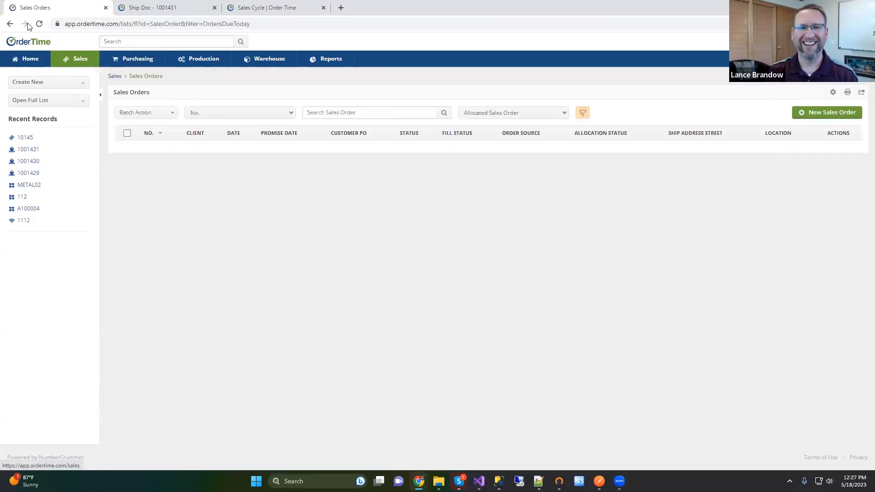
click(10, 23)
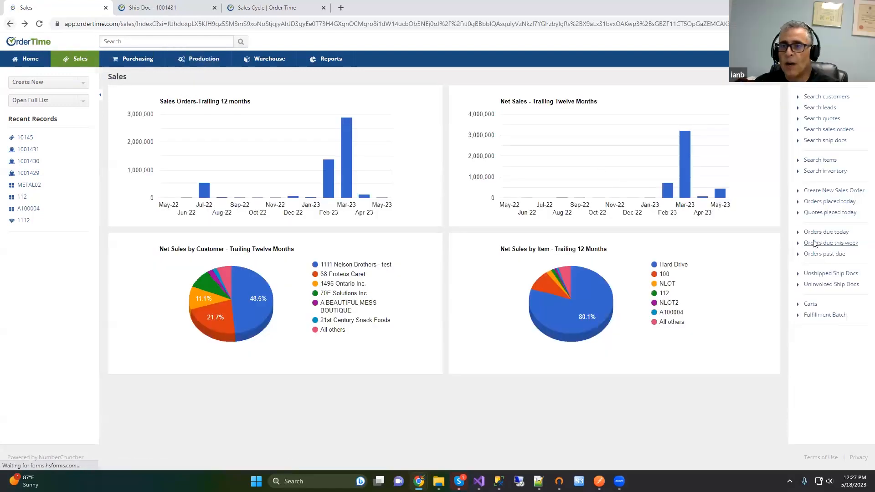
click(825, 233)
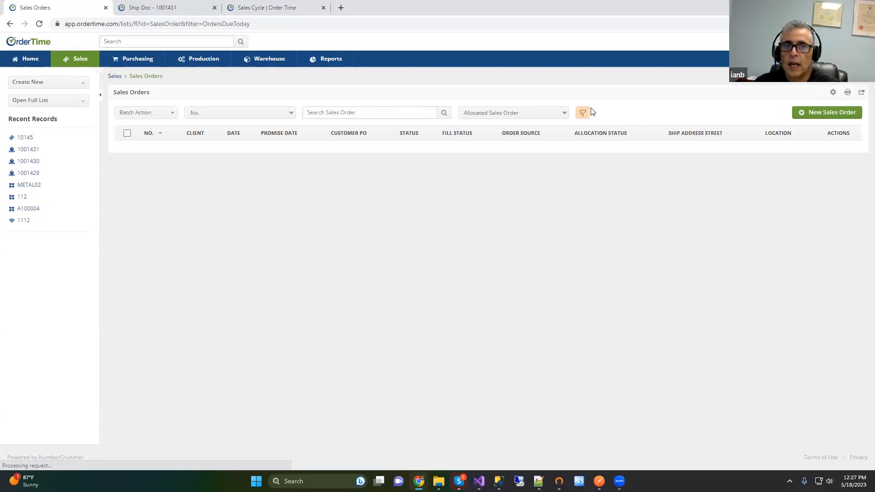
click(581, 114)
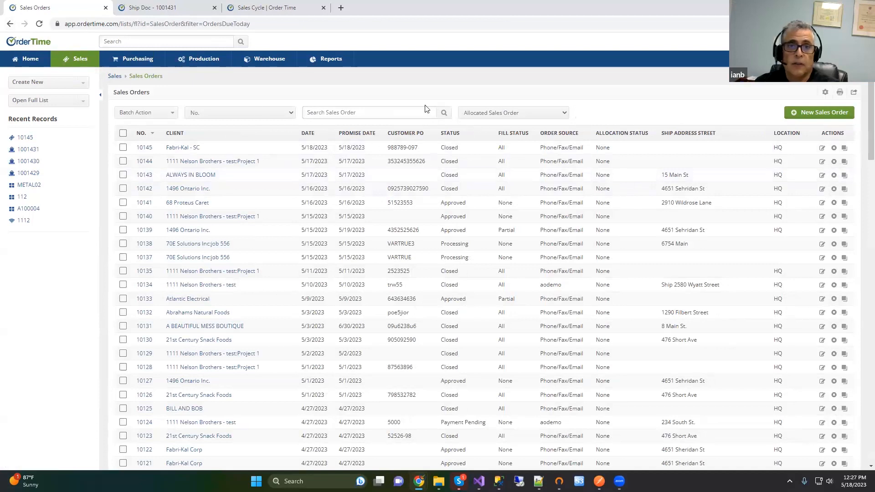
click(499, 115)
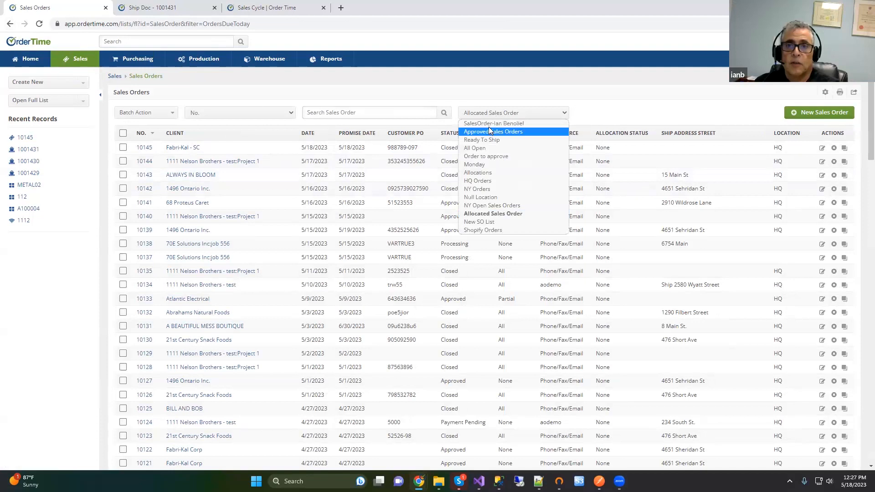
click(489, 123)
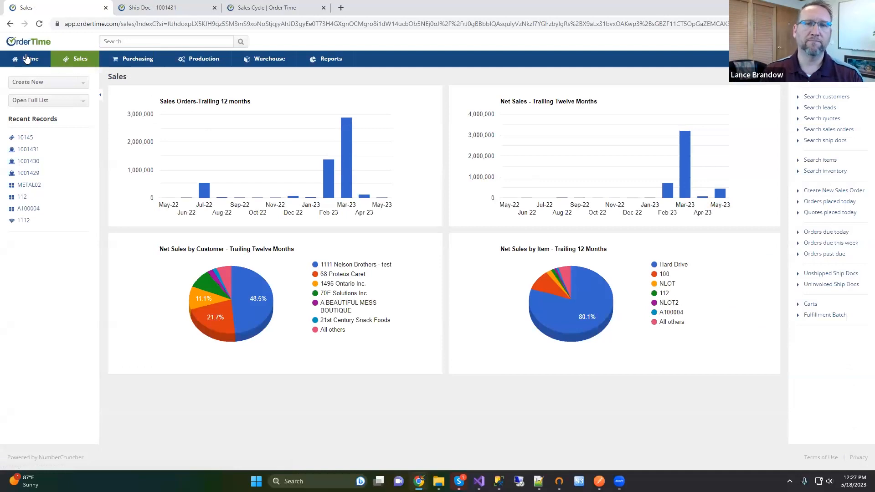
Step: Return to the May 2023 Home calendar, toggle week and month views, and start a new event
click(27, 60)
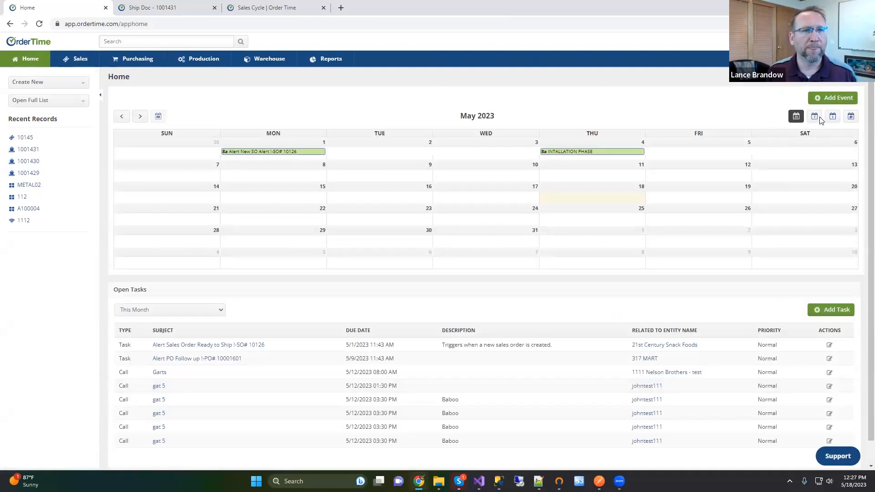
click(814, 117)
click(796, 116)
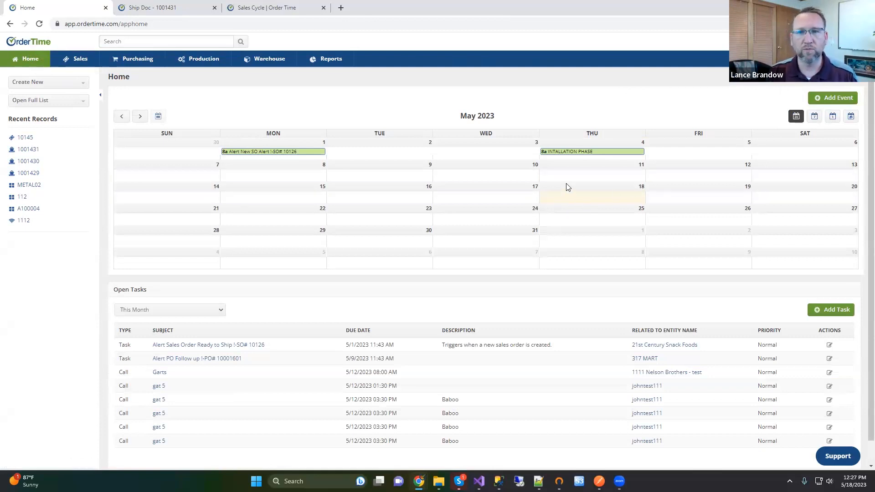
mouse_move(282, 155)
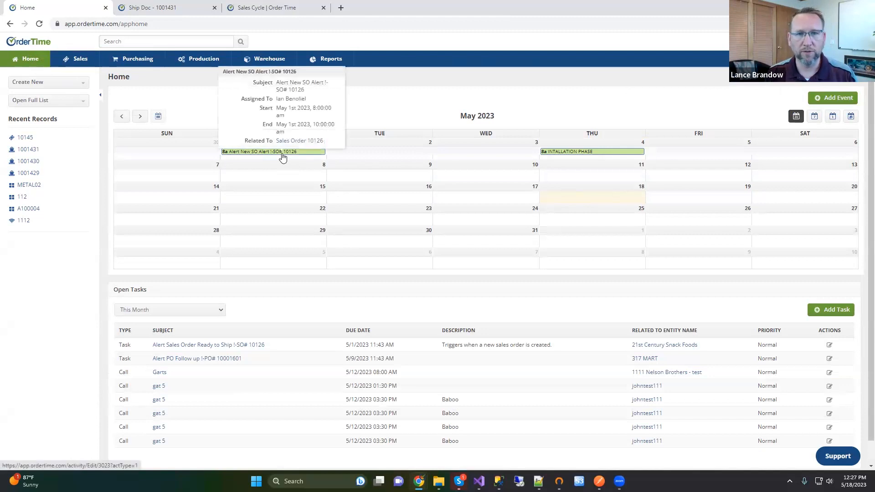
click(836, 98)
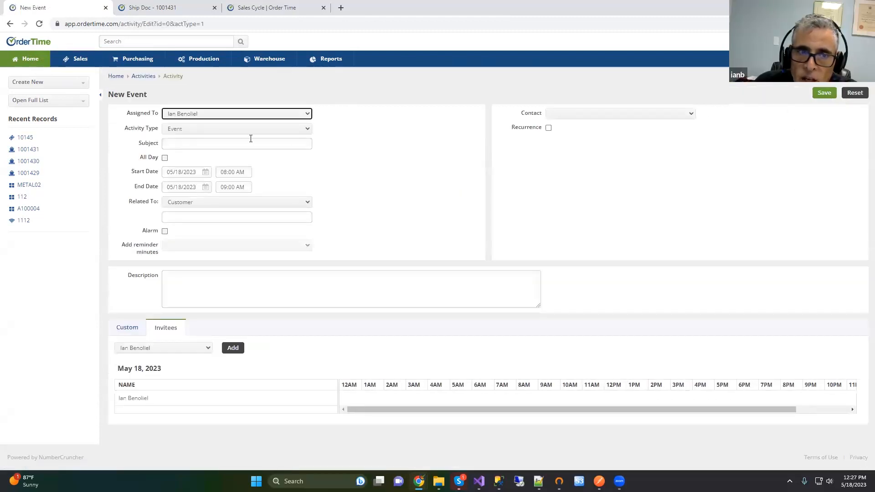
Step: Give the event subject 'the is a meeting', relate it to a Ship Doc, and enter 1001131
click(196, 140)
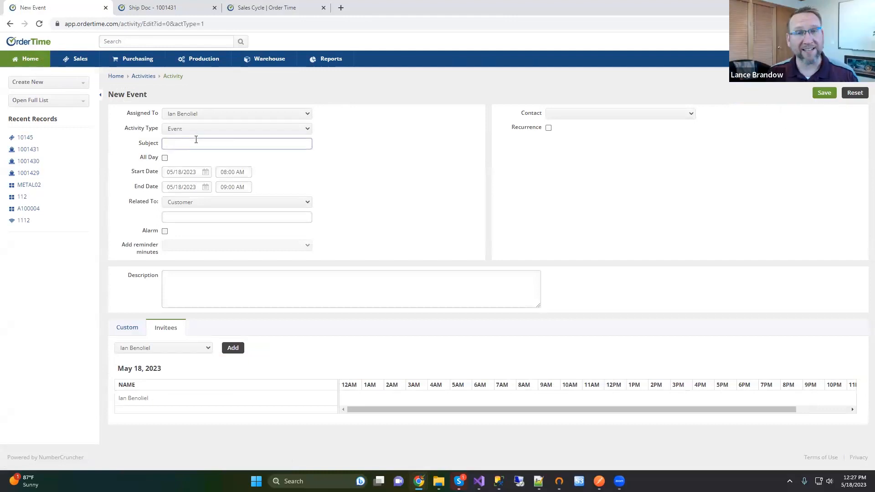
text(ta)
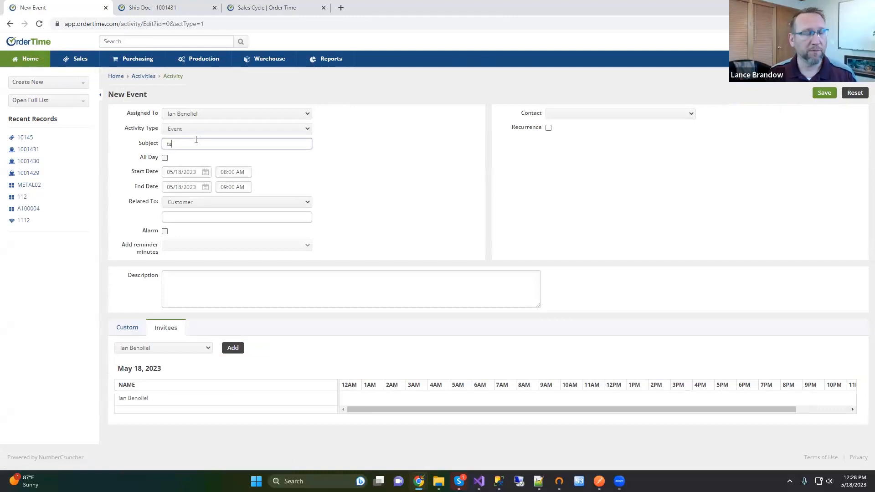
text(he is )
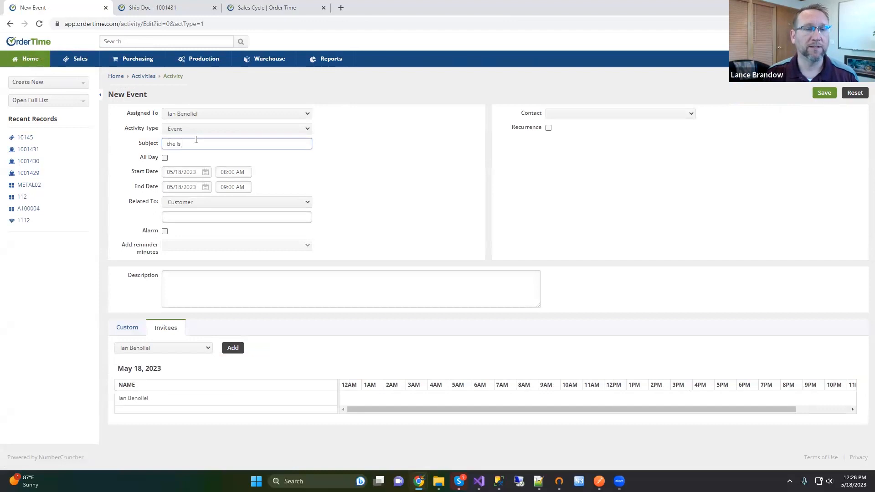
text(a meeting)
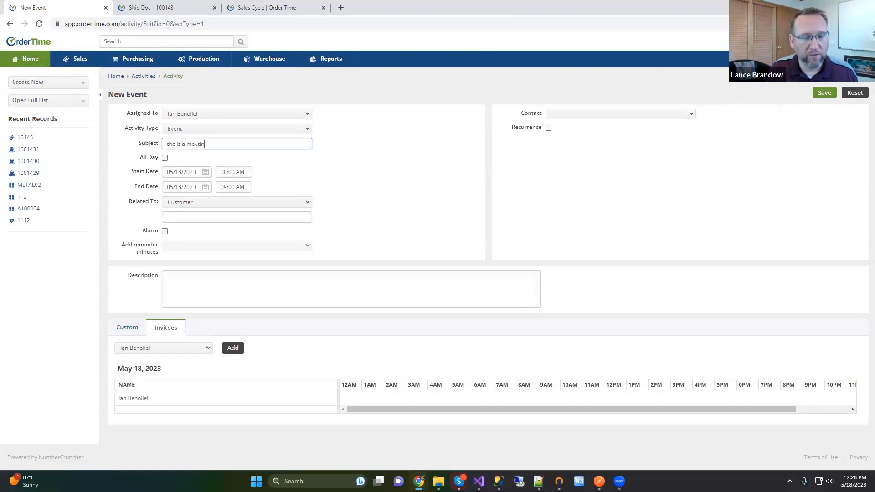
click(205, 204)
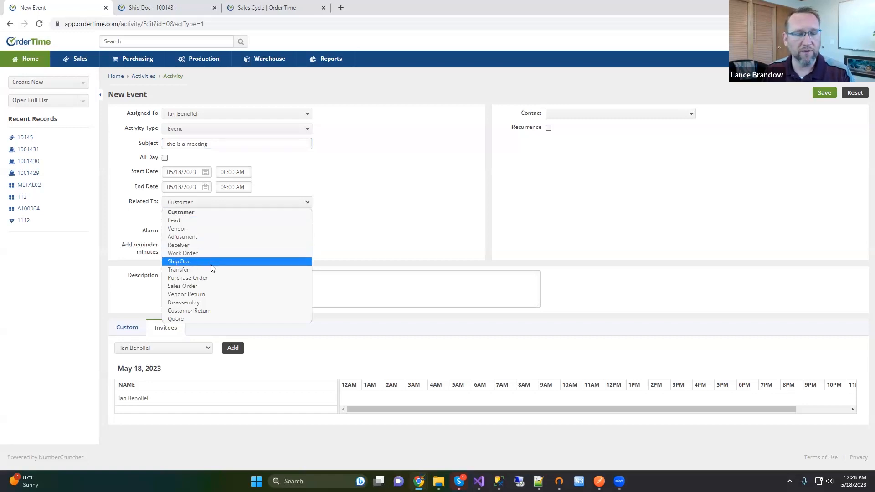
click(211, 263)
click(195, 216)
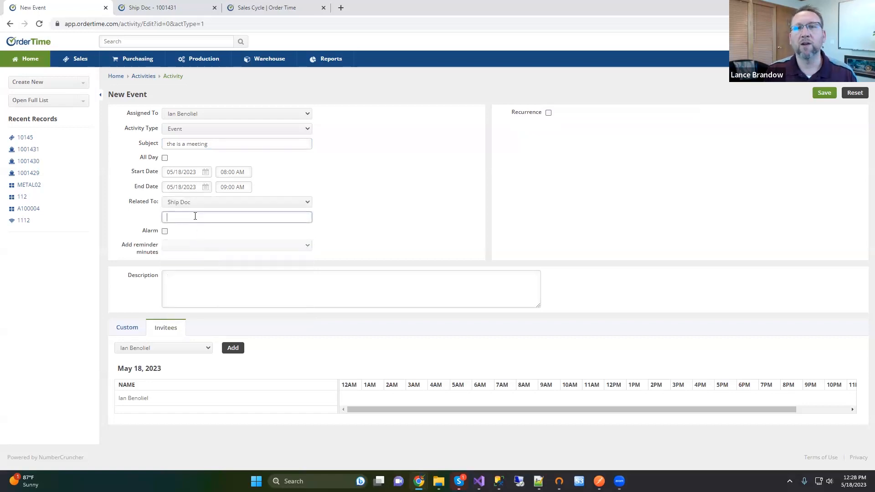
text(100)
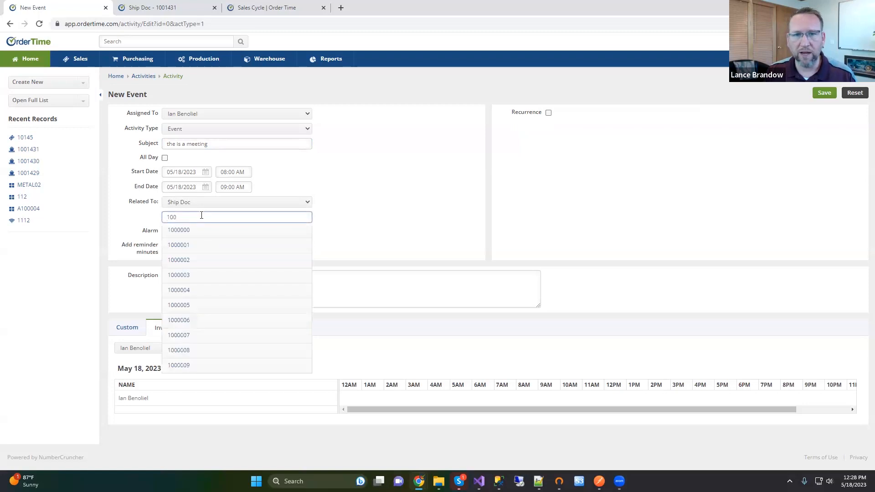
text(11)
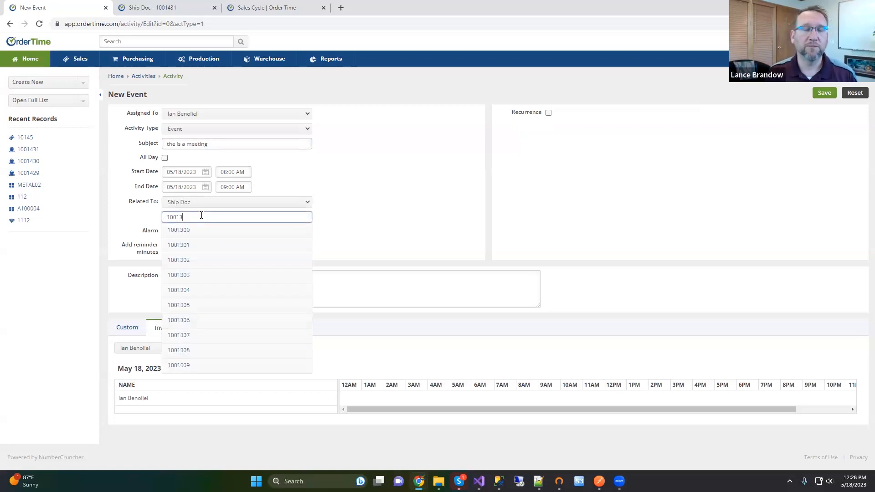
text(31)
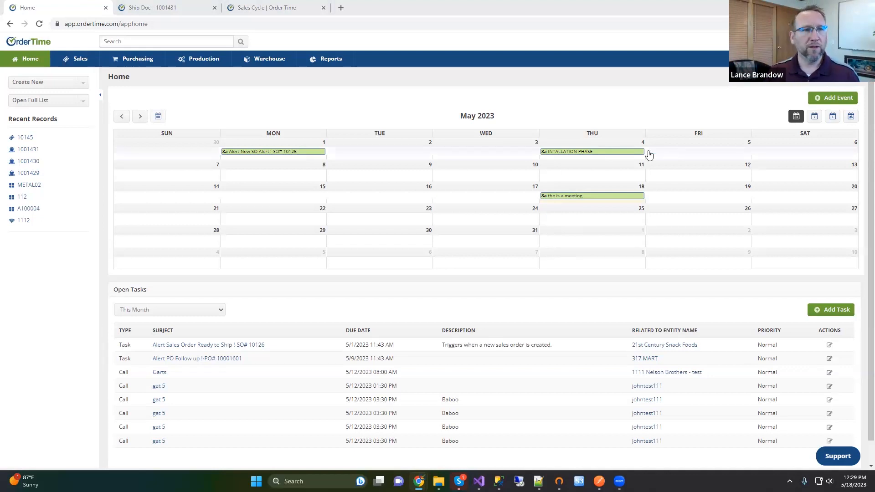
Step: Check the calendar event's details, then go through Sales to the Purchasing dashboard
mouse_move(600, 156)
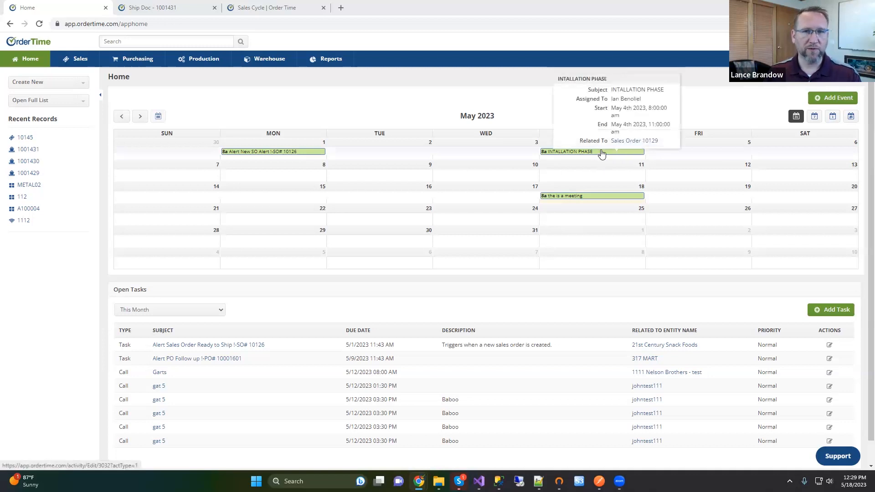
click(77, 64)
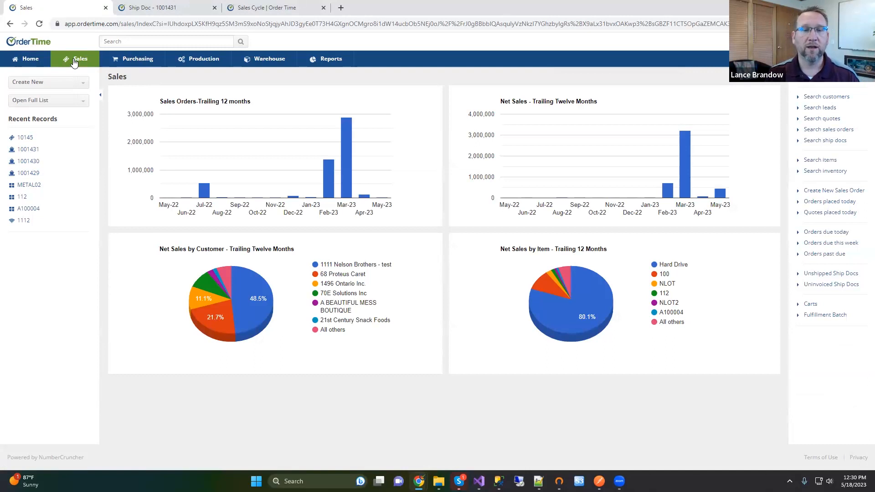
click(119, 60)
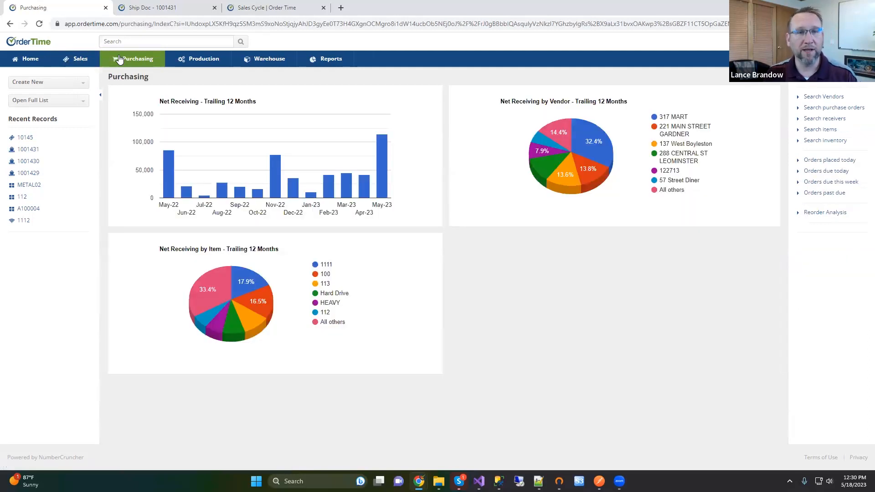